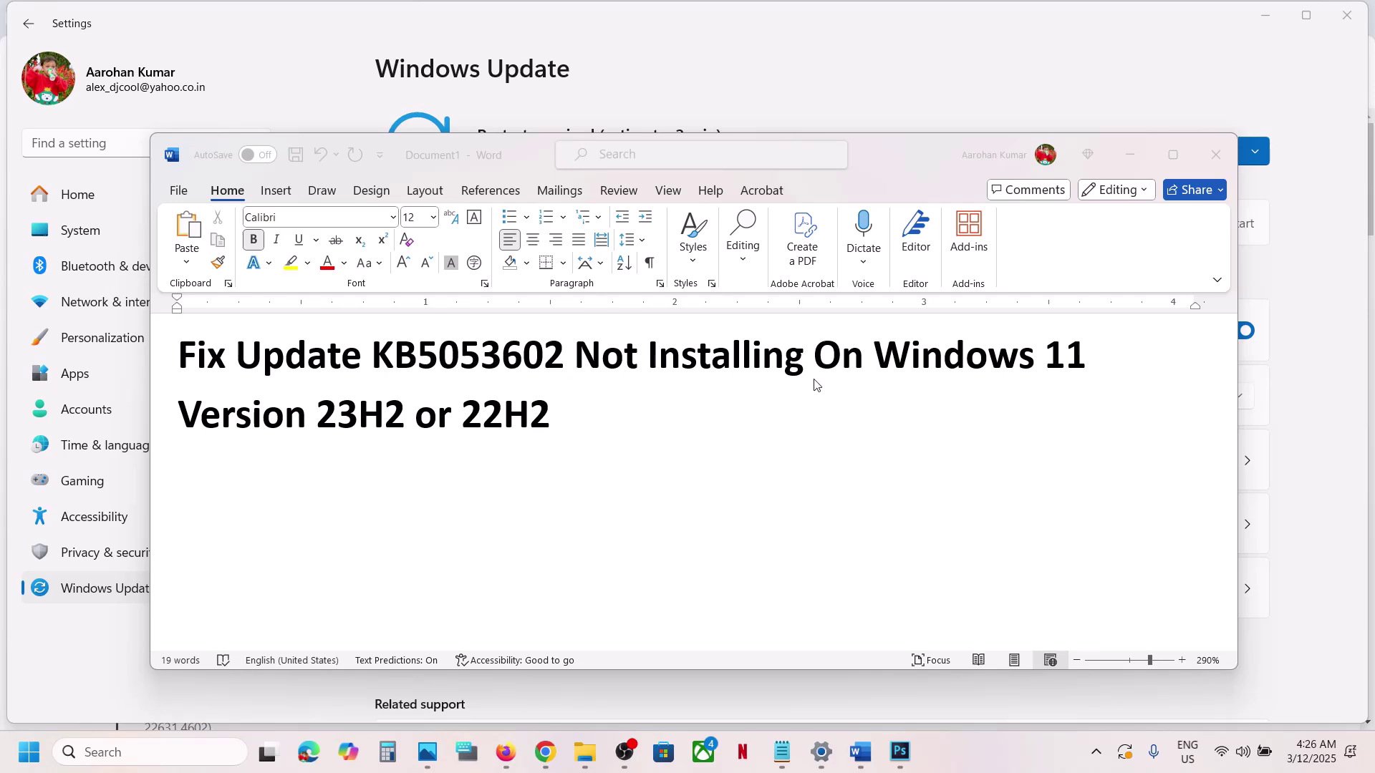
Pause Windows updates for 1 week on the Windows Update page and resume them.
{"action": "left_click", "coordinate": [1305, 306]}
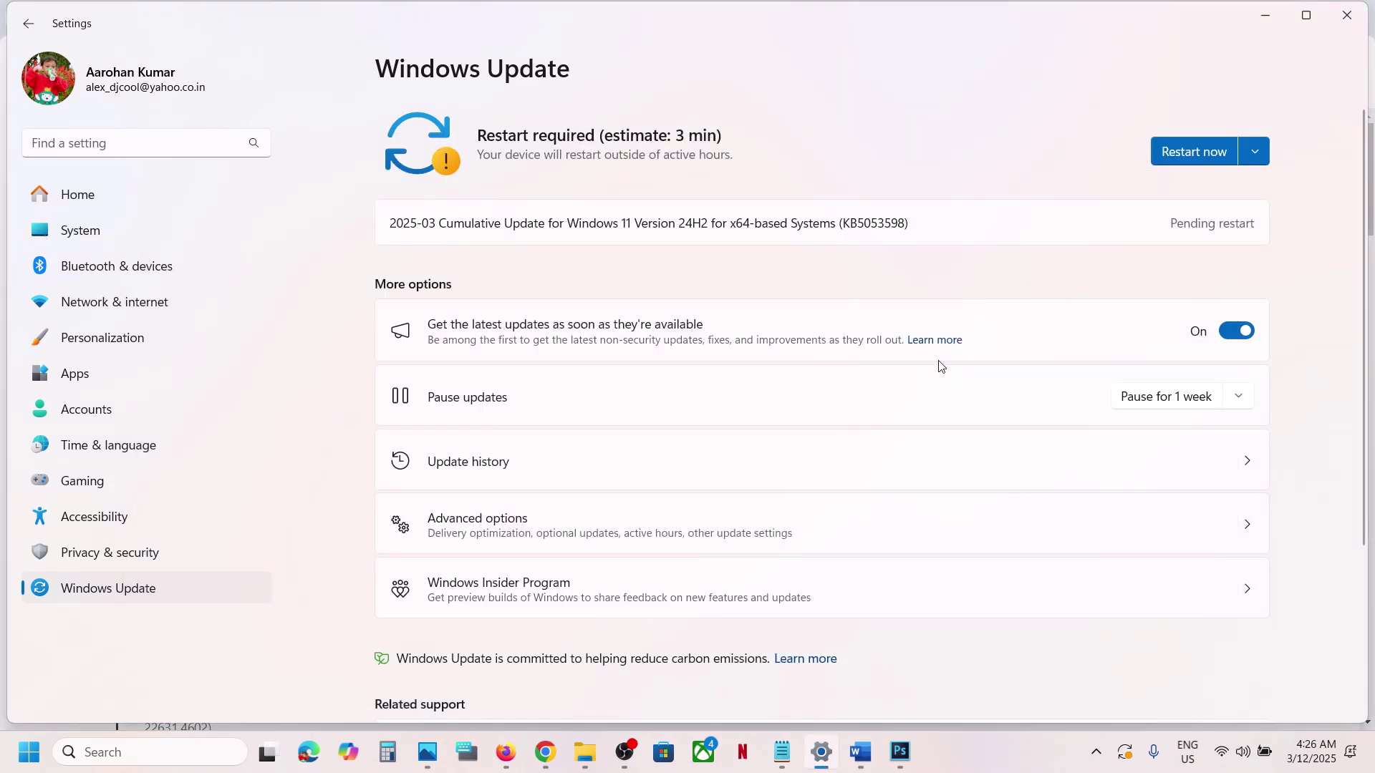
{"action": "scroll", "coordinate": [940, 366], "scroll_direction": "down", "scroll_amount": 3}
{"action": "scroll", "coordinate": [544, 309], "scroll_direction": "down", "scroll_amount": 1}
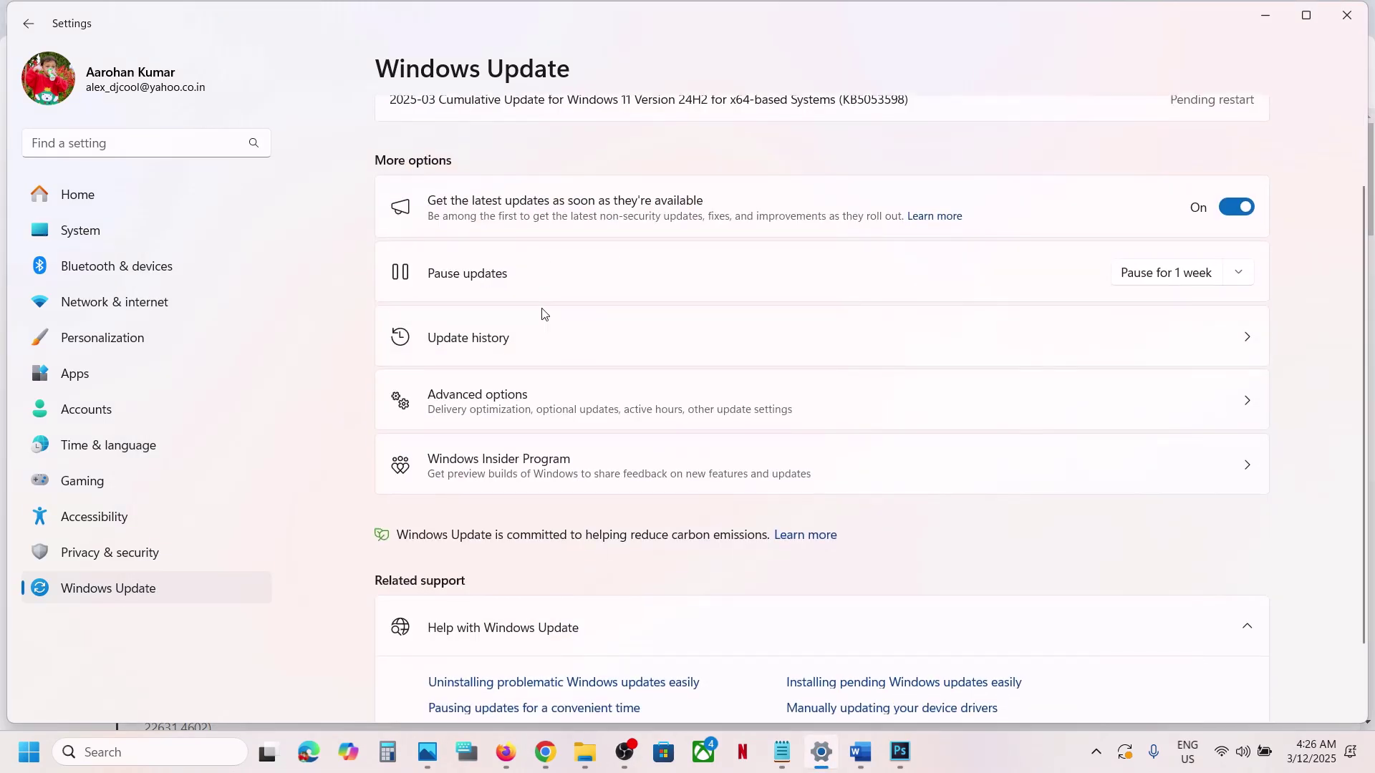
{"action": "scroll", "coordinate": [544, 313], "scroll_direction": "up", "scroll_amount": 1}
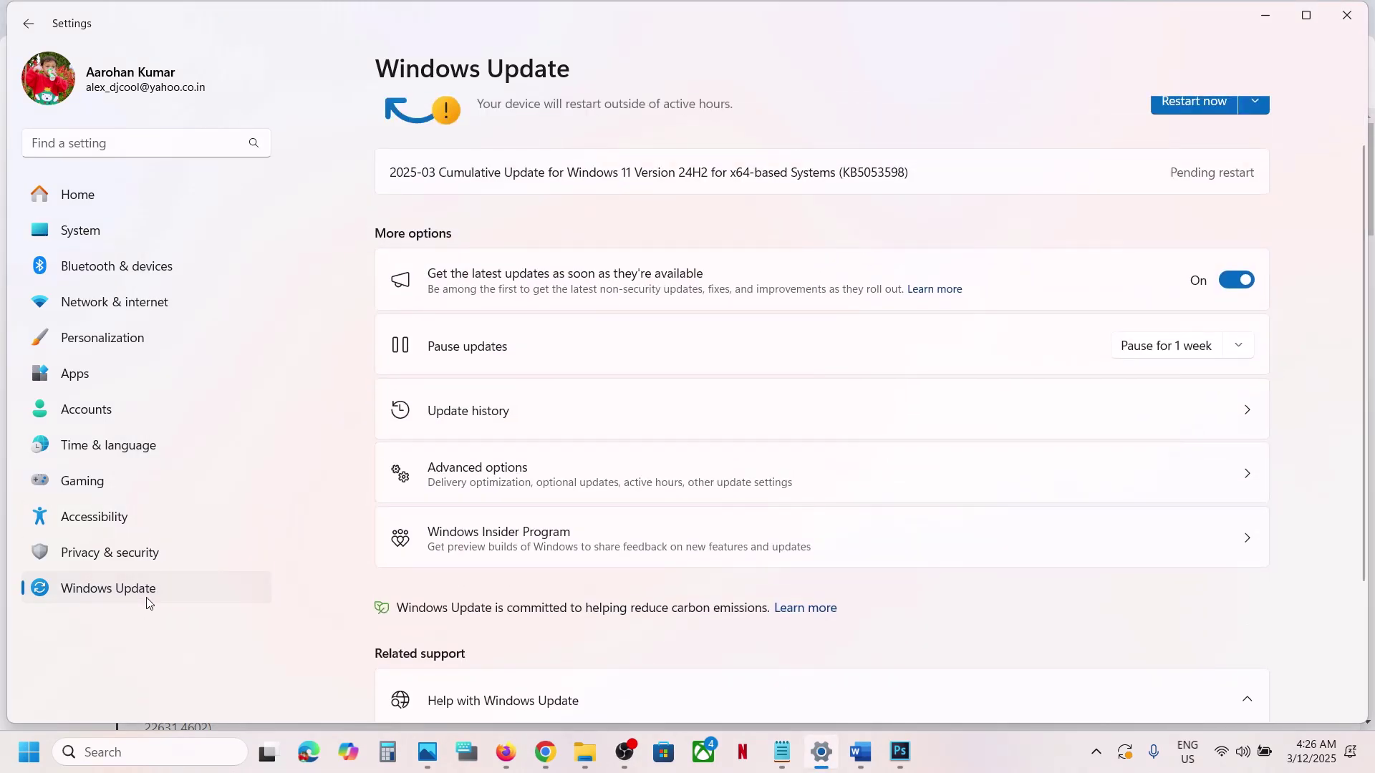
{"action": "left_click", "coordinate": [1250, 358]}
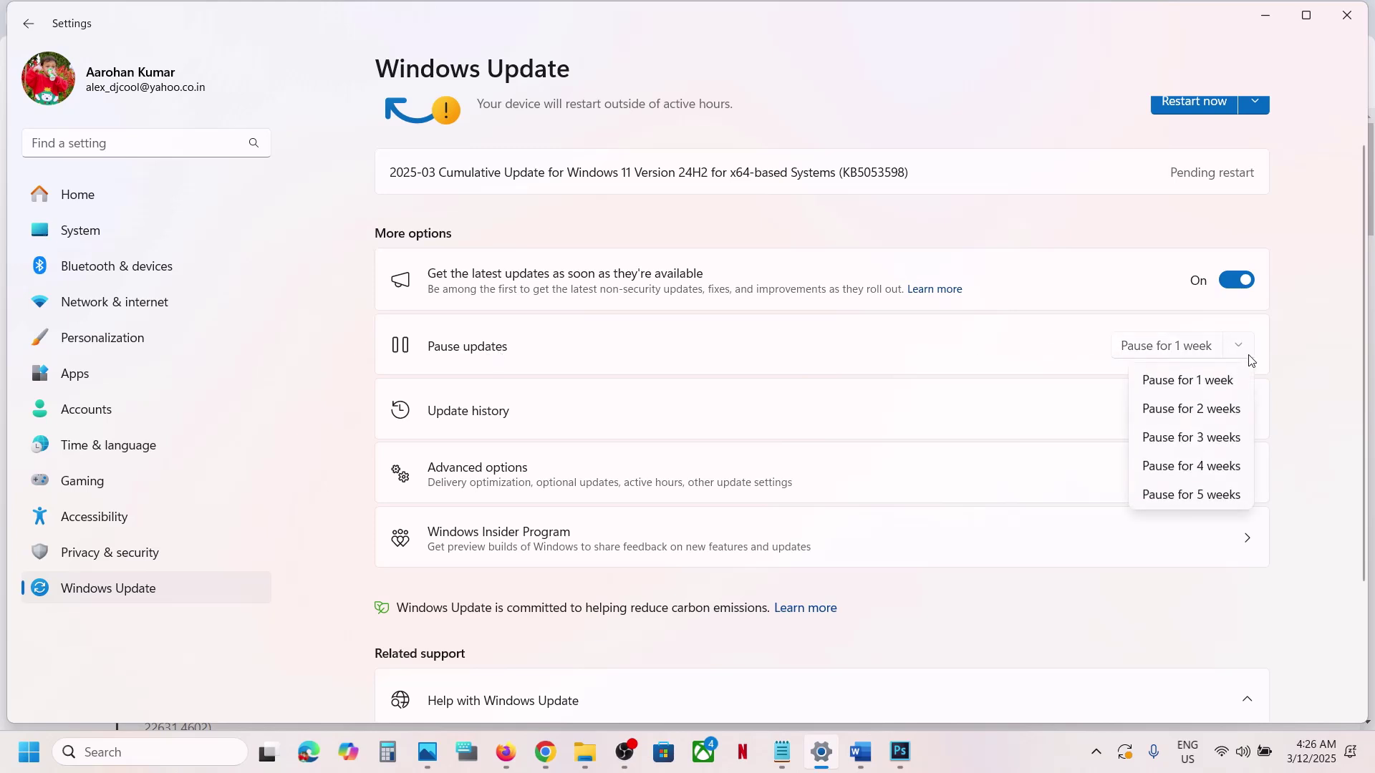
{"action": "left_click", "coordinate": [1215, 383]}
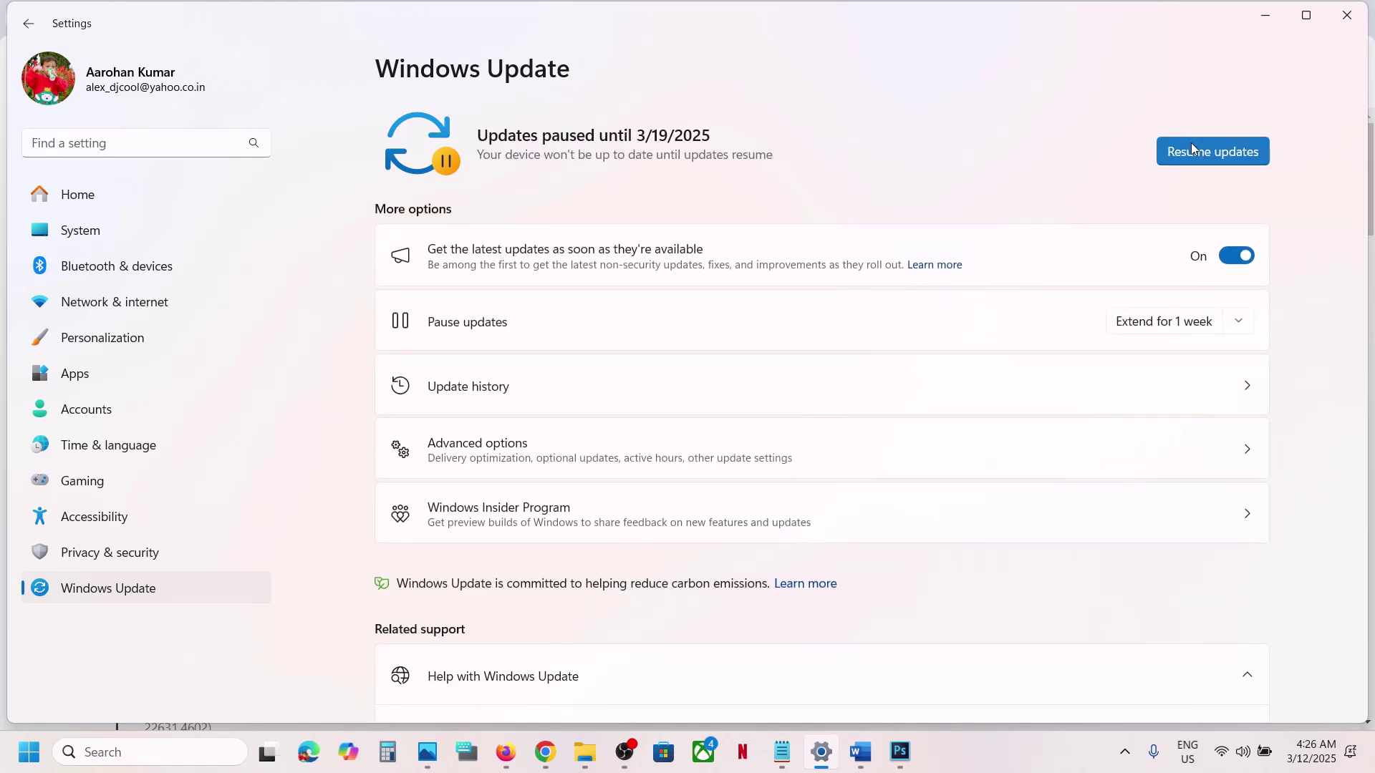
{"action": "left_click", "coordinate": [1225, 153]}
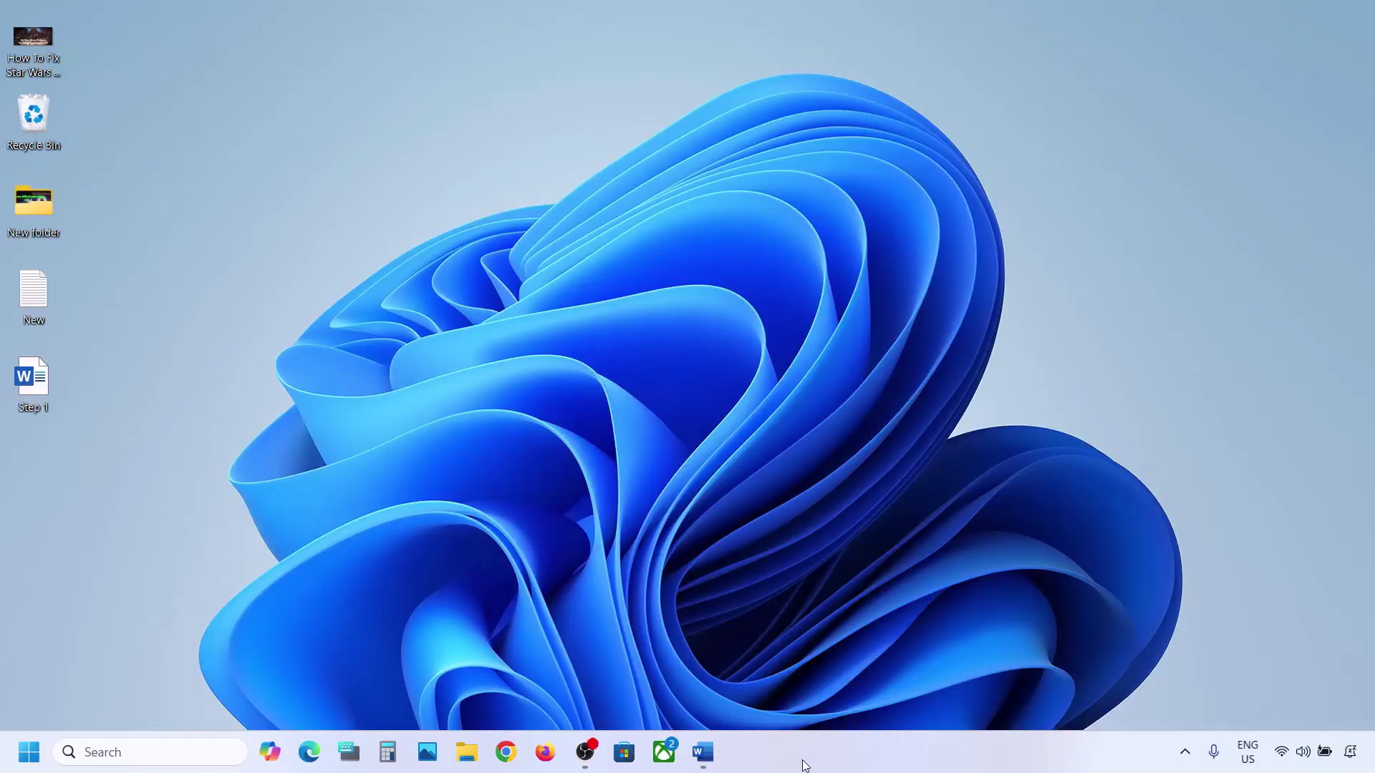
Highlight the Step 1 instruction about the App Readiness service in the Word notes, and open the Services console.
{"action": "left_click", "coordinate": [702, 752]}
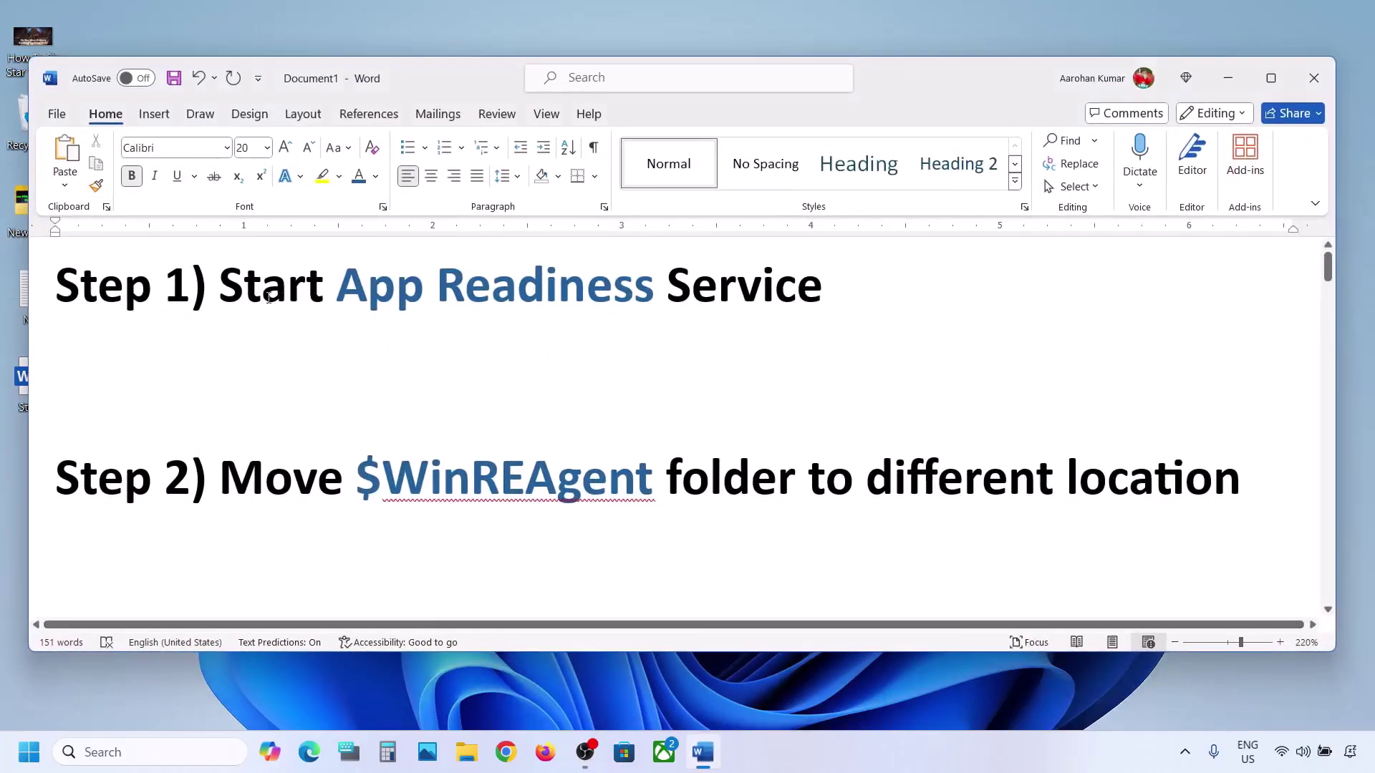
{"action": "left_click_drag", "start_coordinate": [252, 292], "coordinate": [831, 293]}
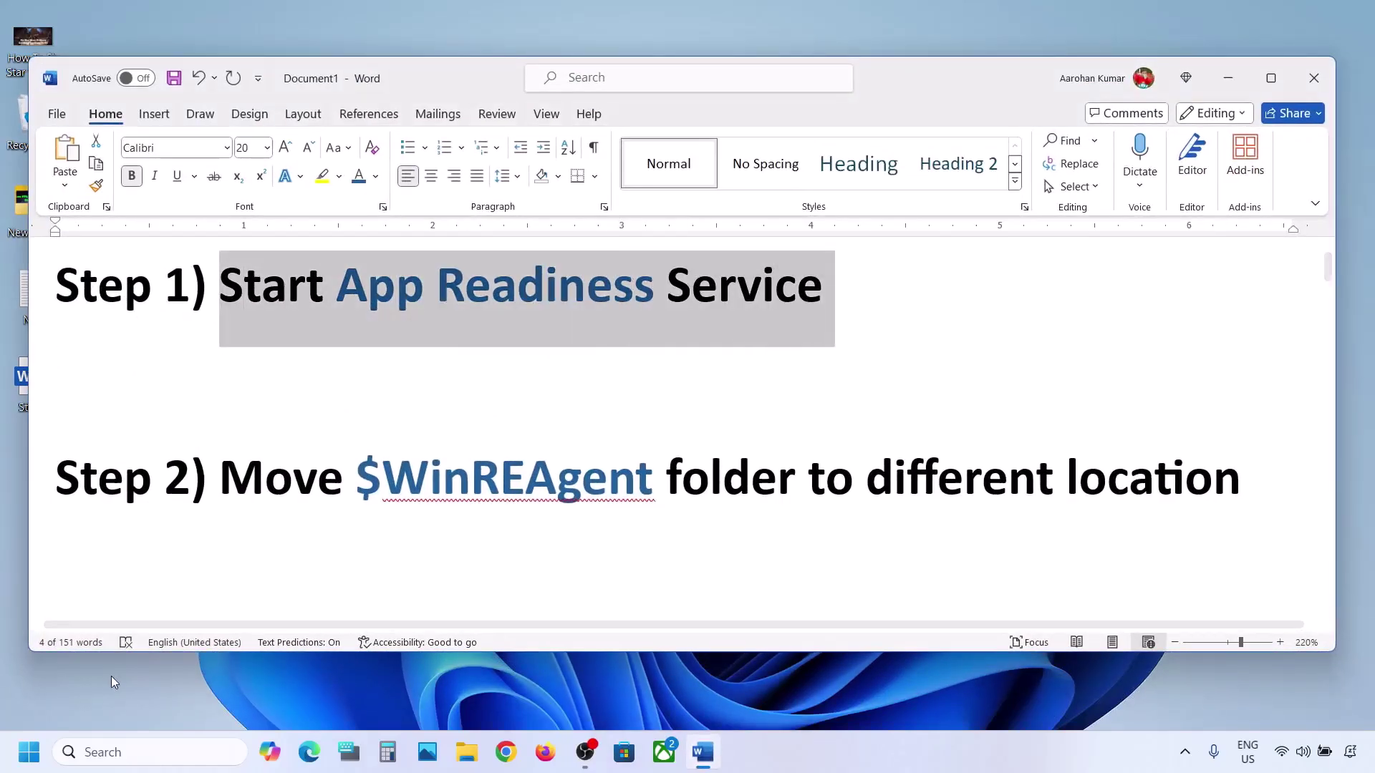
{"action": "left_click", "coordinate": [106, 751]}
{"action": "type", "text": "services"}
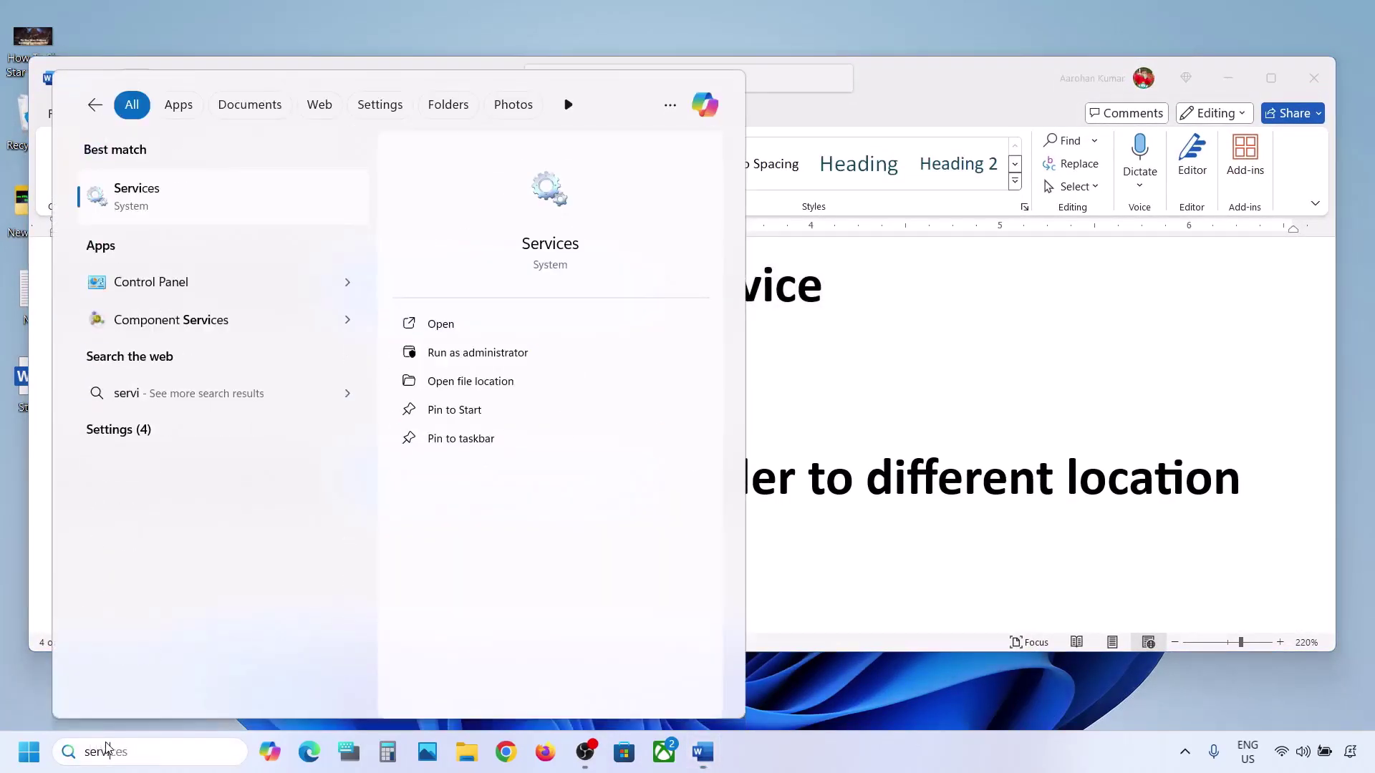
{"action": "left_click", "coordinate": [169, 207]}
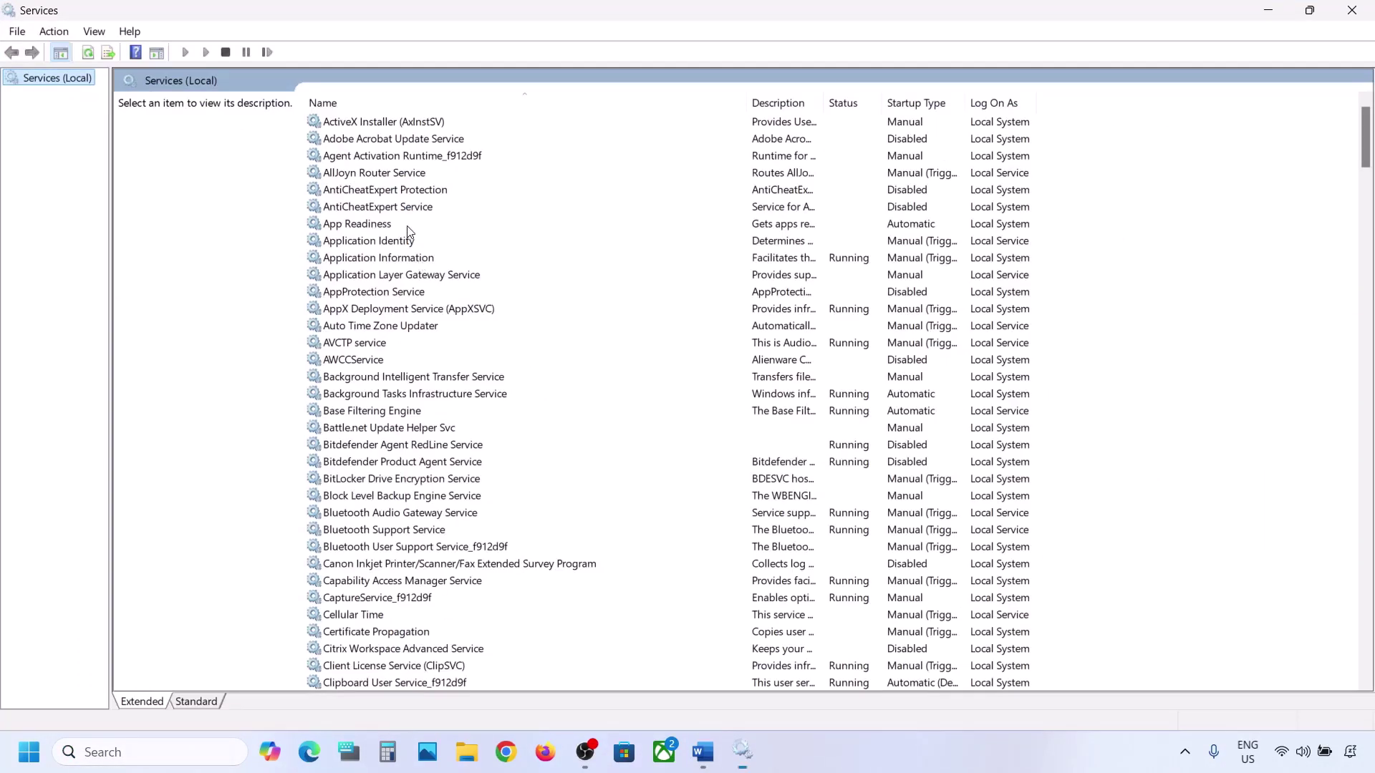
Set the App Readiness service's startup type to Automatic, apply it, and start the service.
{"action": "left_click", "coordinate": [391, 226]}
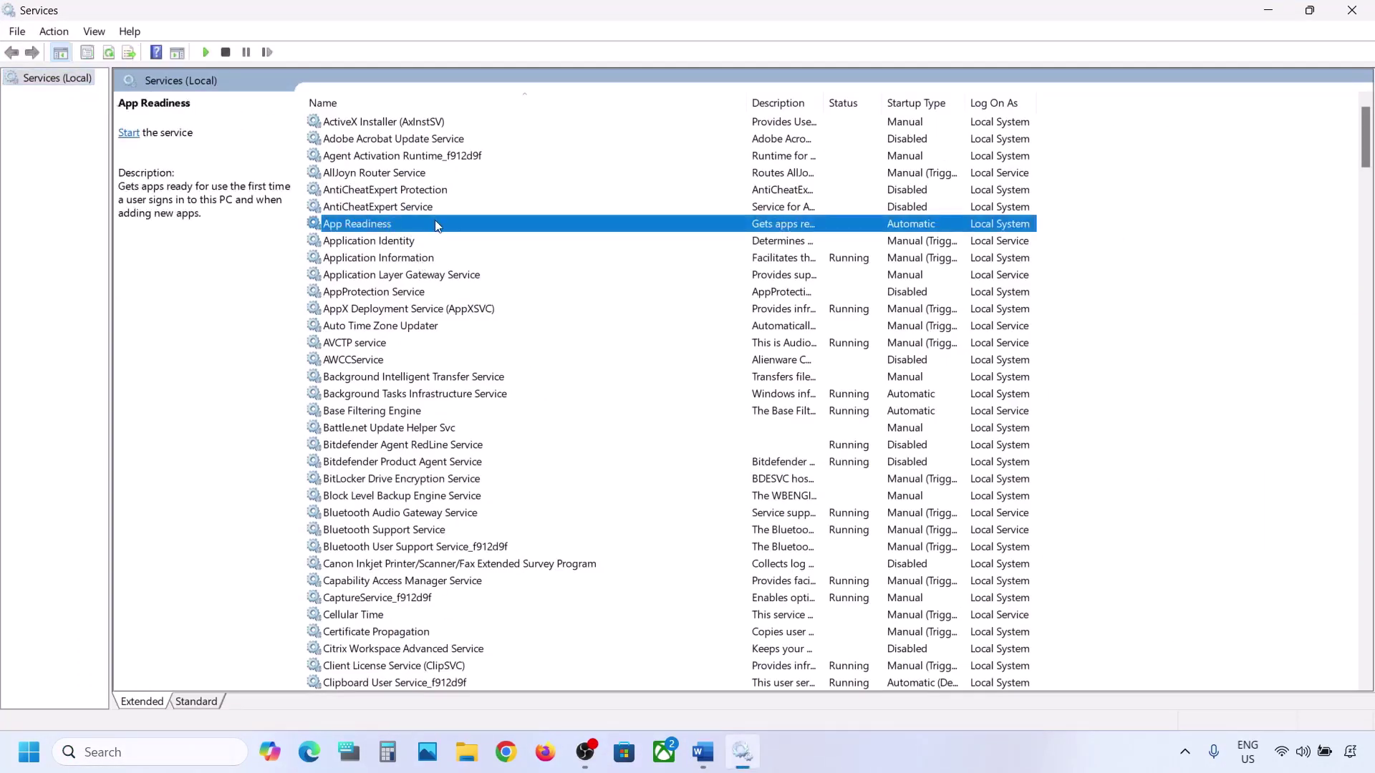
{"action": "double_click", "coordinate": [427, 226]}
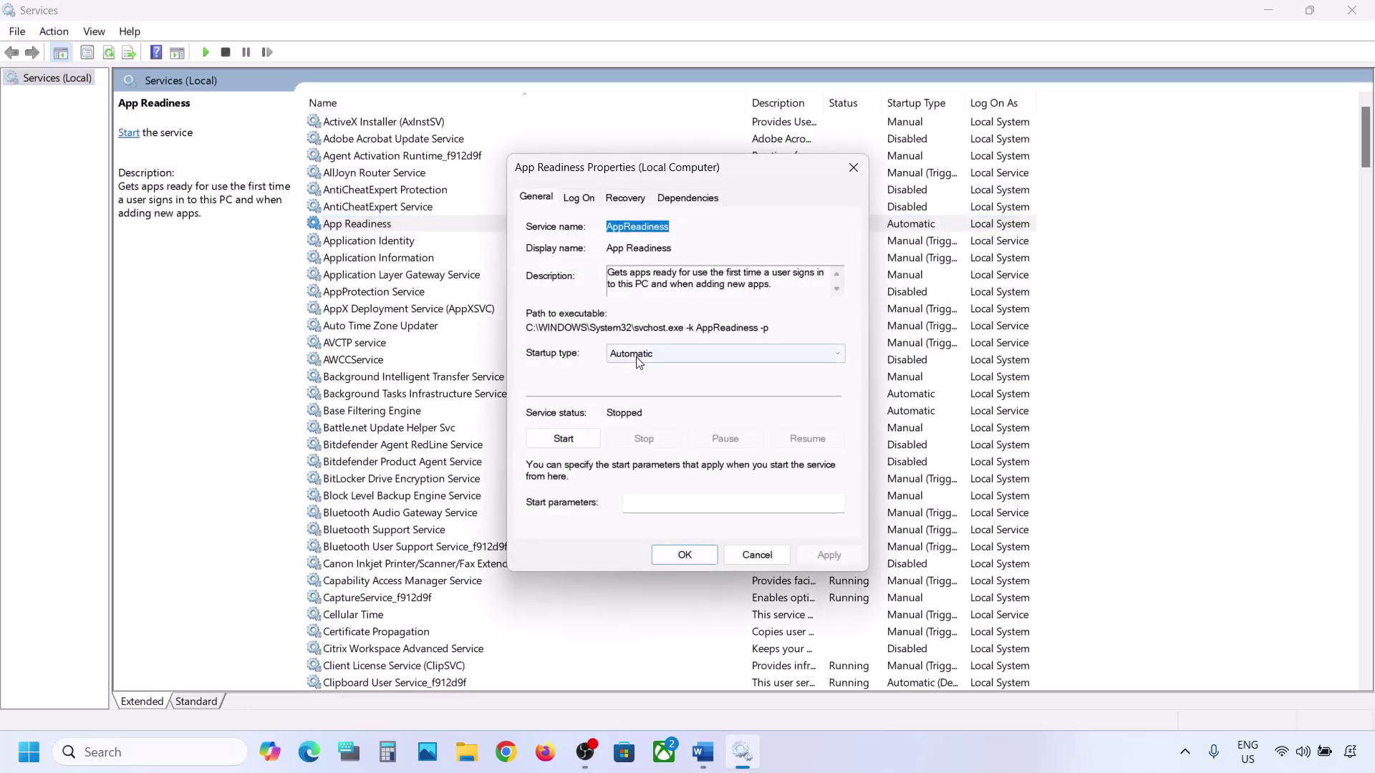
{"action": "left_click", "coordinate": [638, 356]}
{"action": "left_click", "coordinate": [653, 382]}
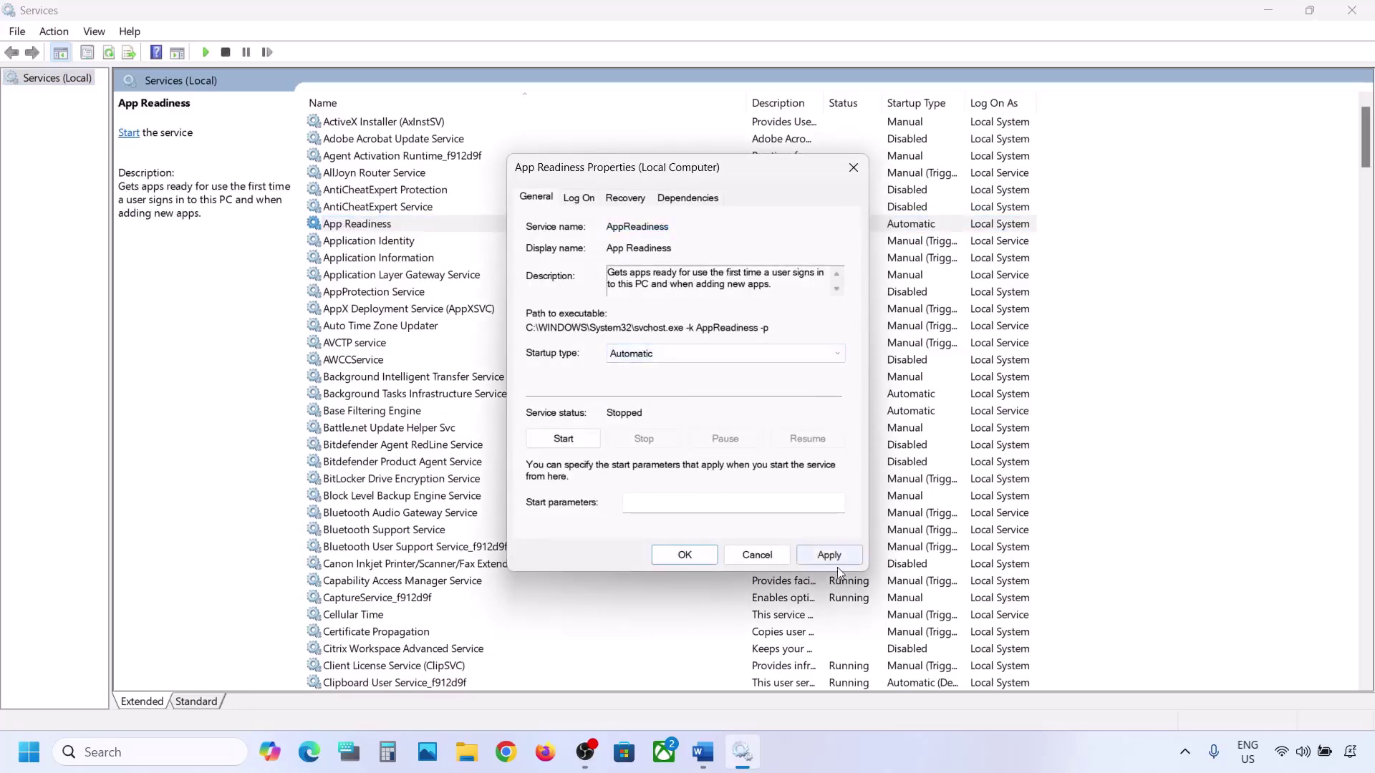
{"action": "left_click", "coordinate": [828, 556]}
{"action": "left_click", "coordinate": [570, 442]}
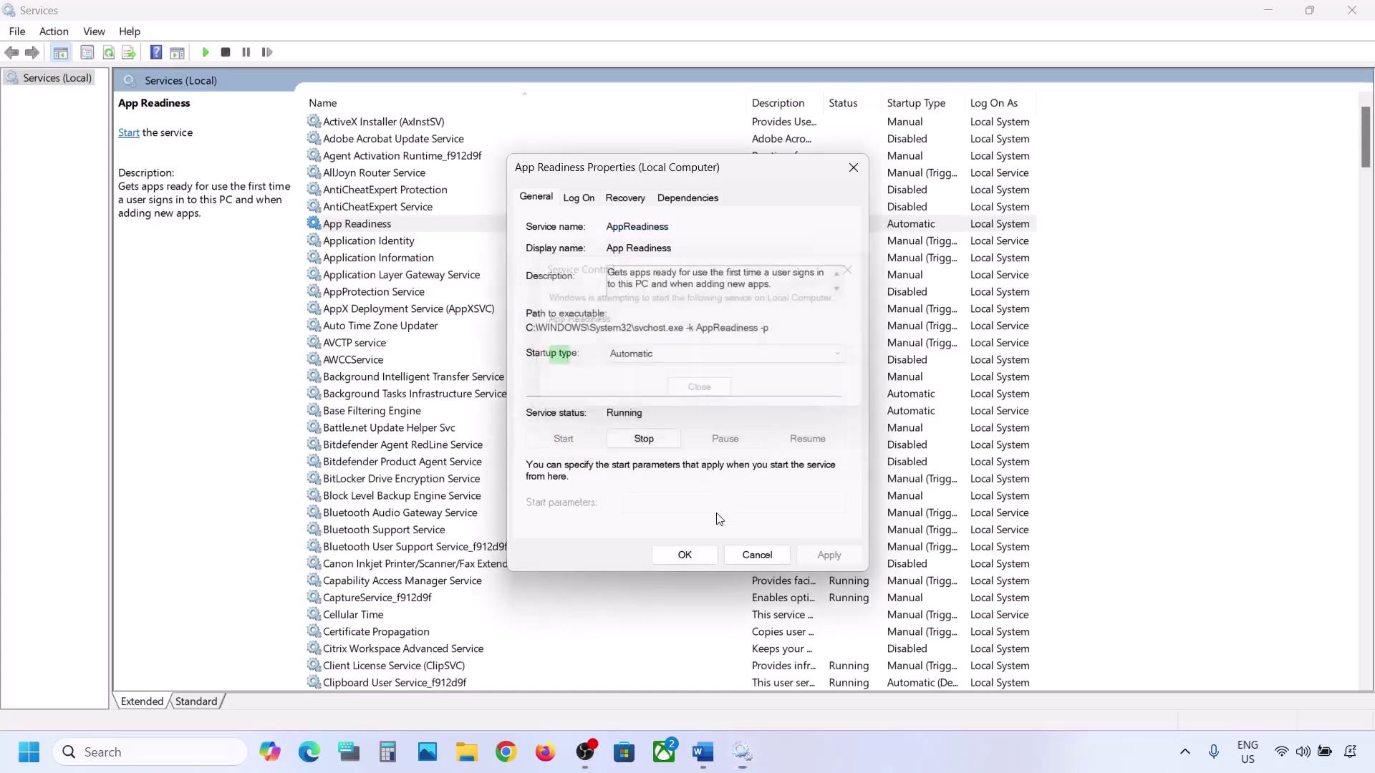
{"action": "left_click", "coordinate": [685, 556]}
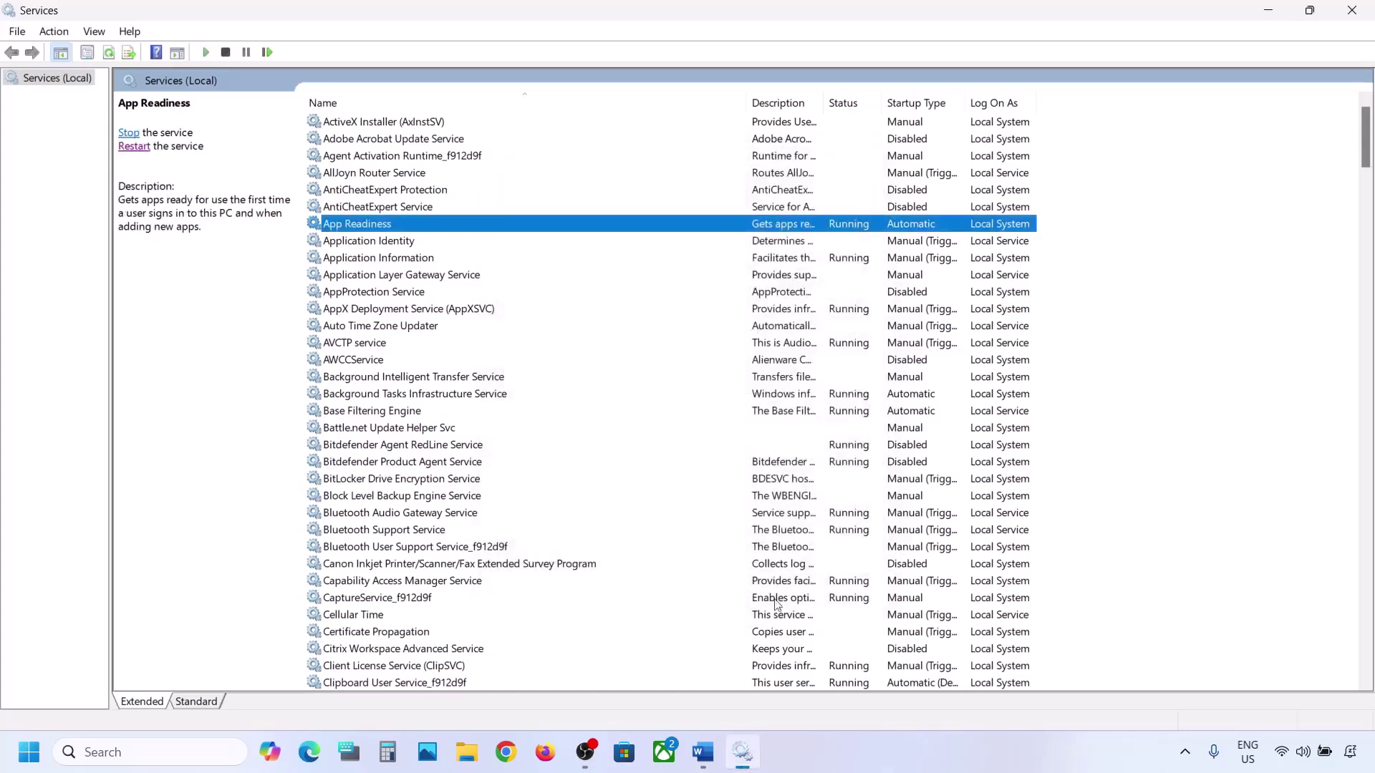
Highlight the $WinREAgent folder name in the Word notes and select that folder on the C: drive in File Explorer.
{"action": "left_click", "coordinate": [702, 753]}
{"action": "left_click_drag", "start_coordinate": [358, 477], "coordinate": [666, 478]}
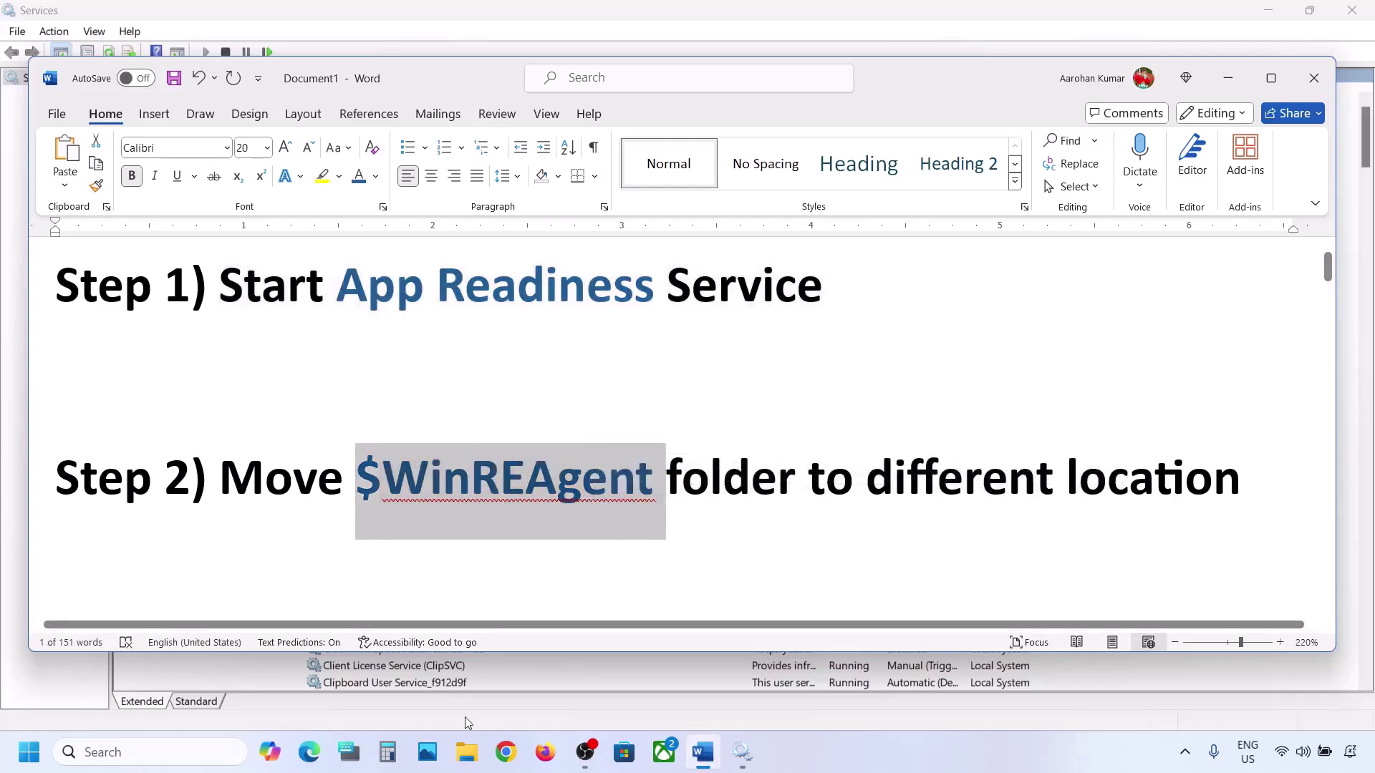
{"action": "left_click", "coordinate": [466, 752]}
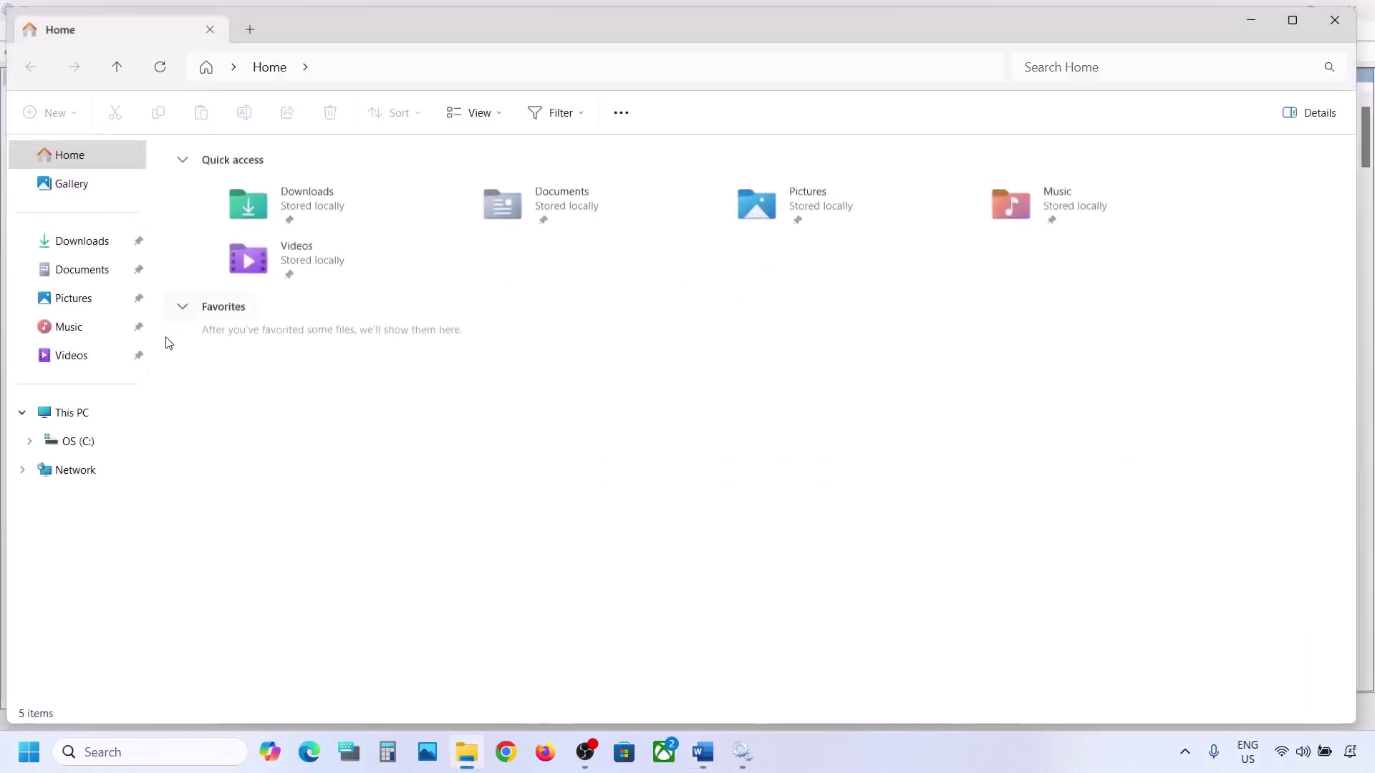
{"action": "left_click", "coordinate": [79, 413]}
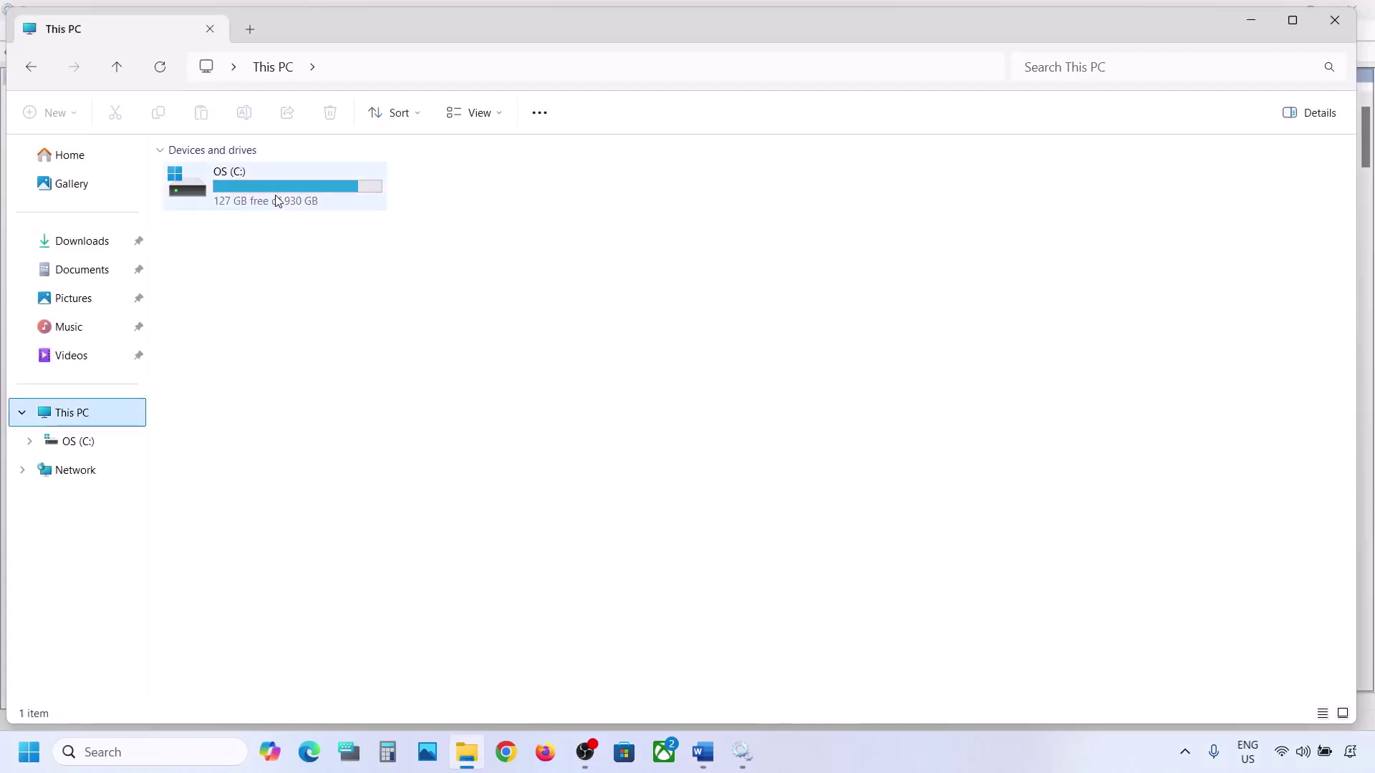
{"action": "double_click", "coordinate": [277, 201]}
{"action": "left_click", "coordinate": [234, 260]}
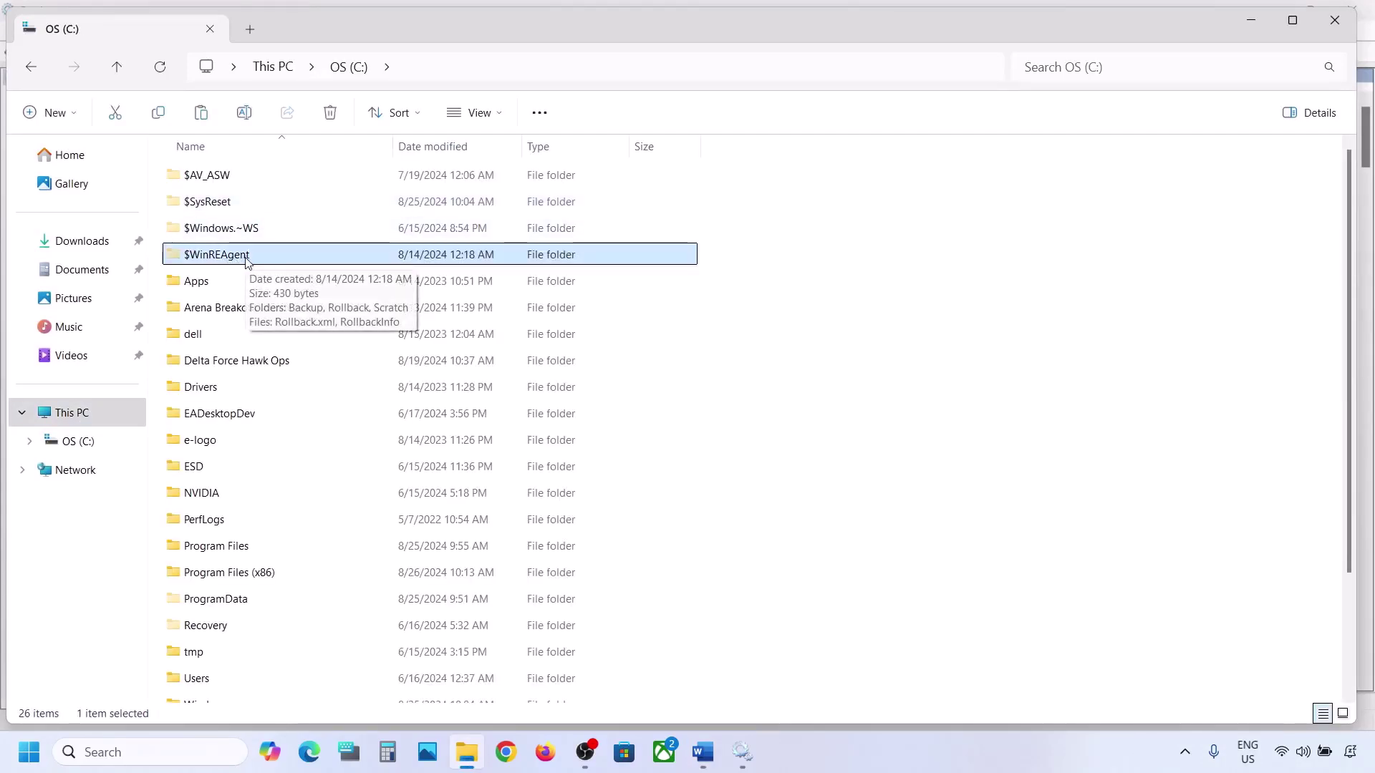
Check File Explorer's display options for whether hidden items are shown.
{"action": "left_click", "coordinate": [496, 115]}
{"action": "mouse_move", "coordinate": [505, 449]}
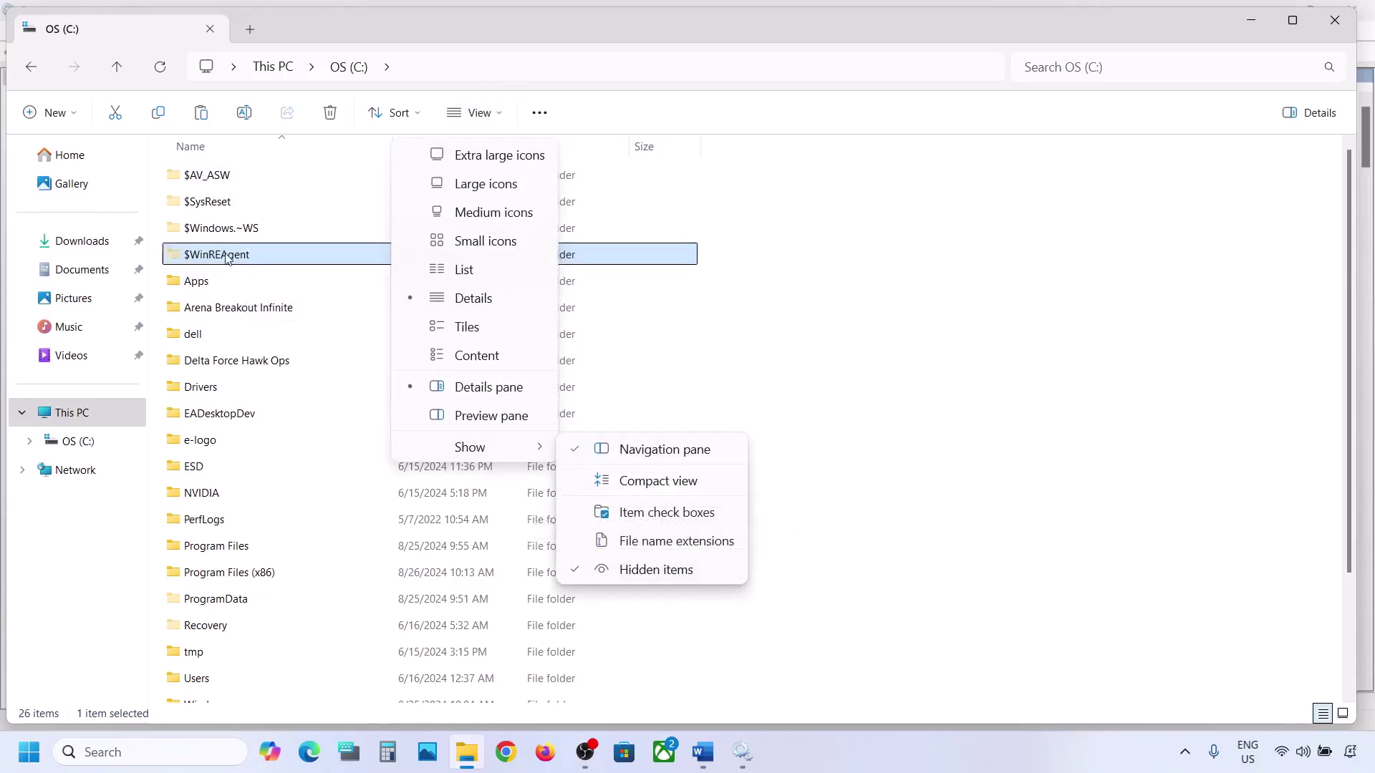
{"action": "left_click", "coordinate": [223, 260]}
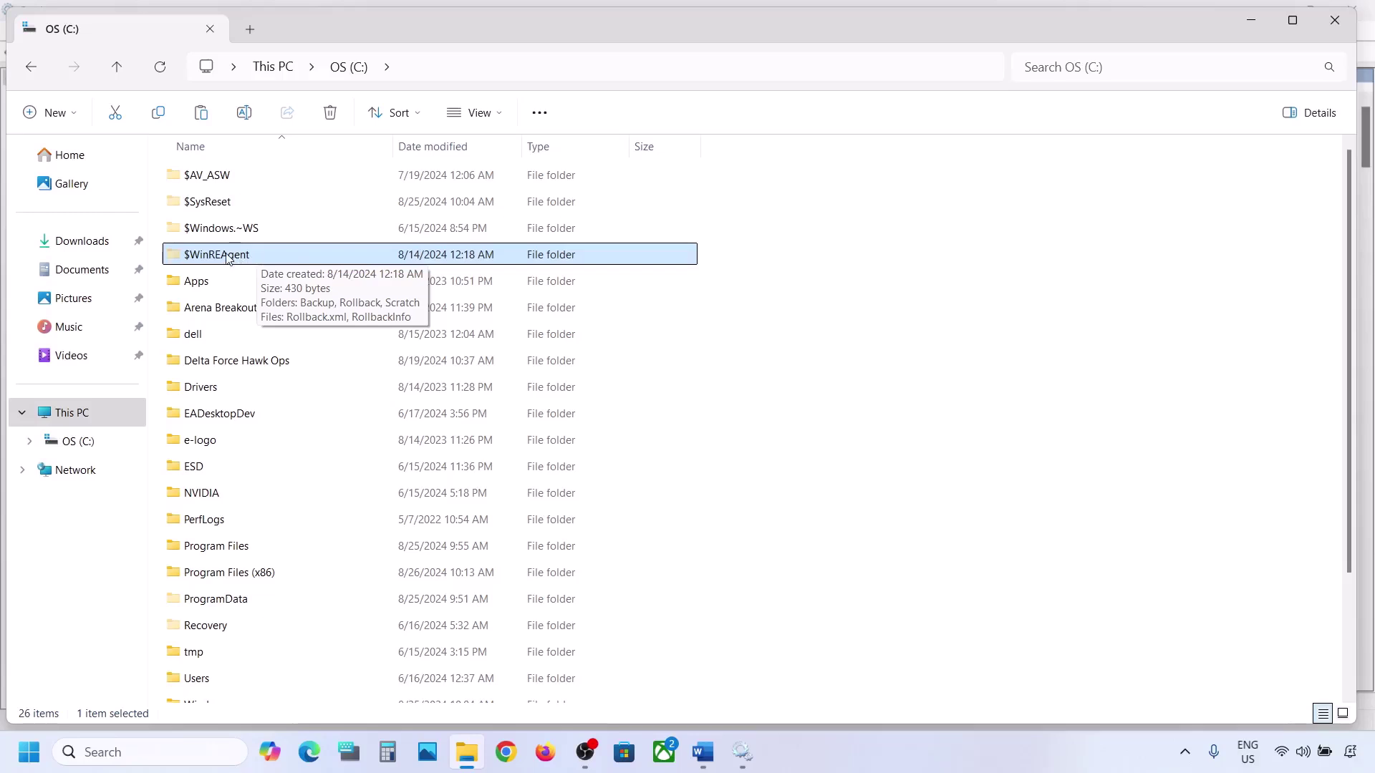
Copy the $WinREAgent folder from the C: drive to the desktop.
{"action": "right_click", "coordinate": [229, 258]}
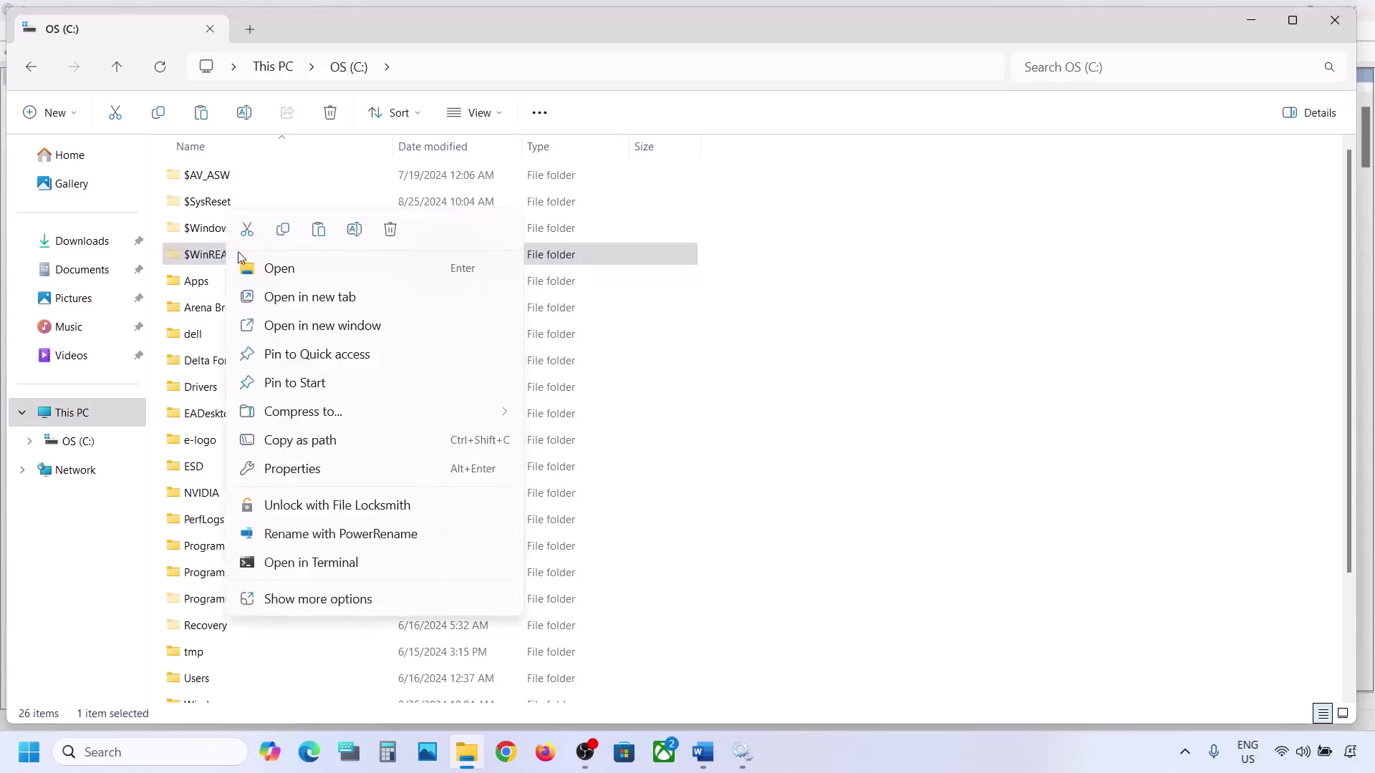
{"action": "left_click", "coordinate": [284, 235]}
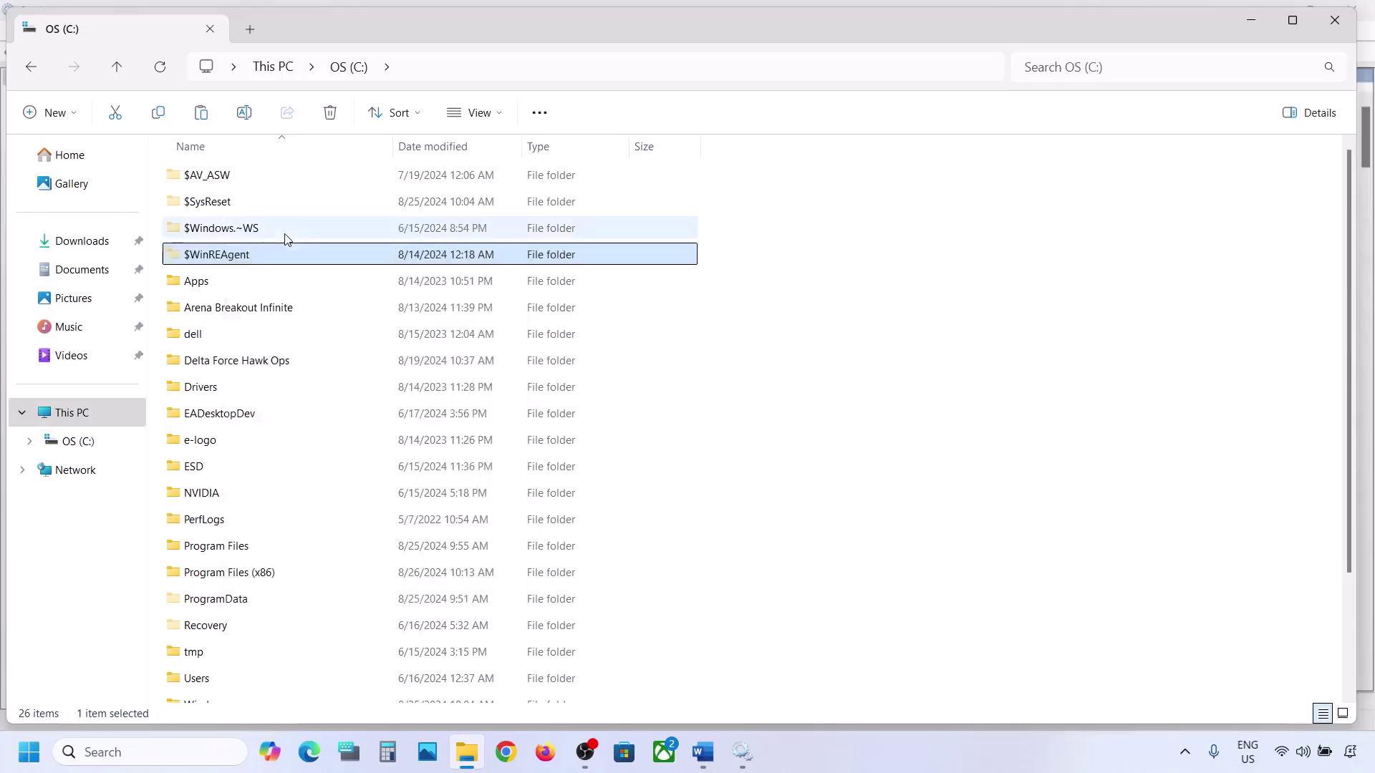
{"action": "key", "text": "super+d"}
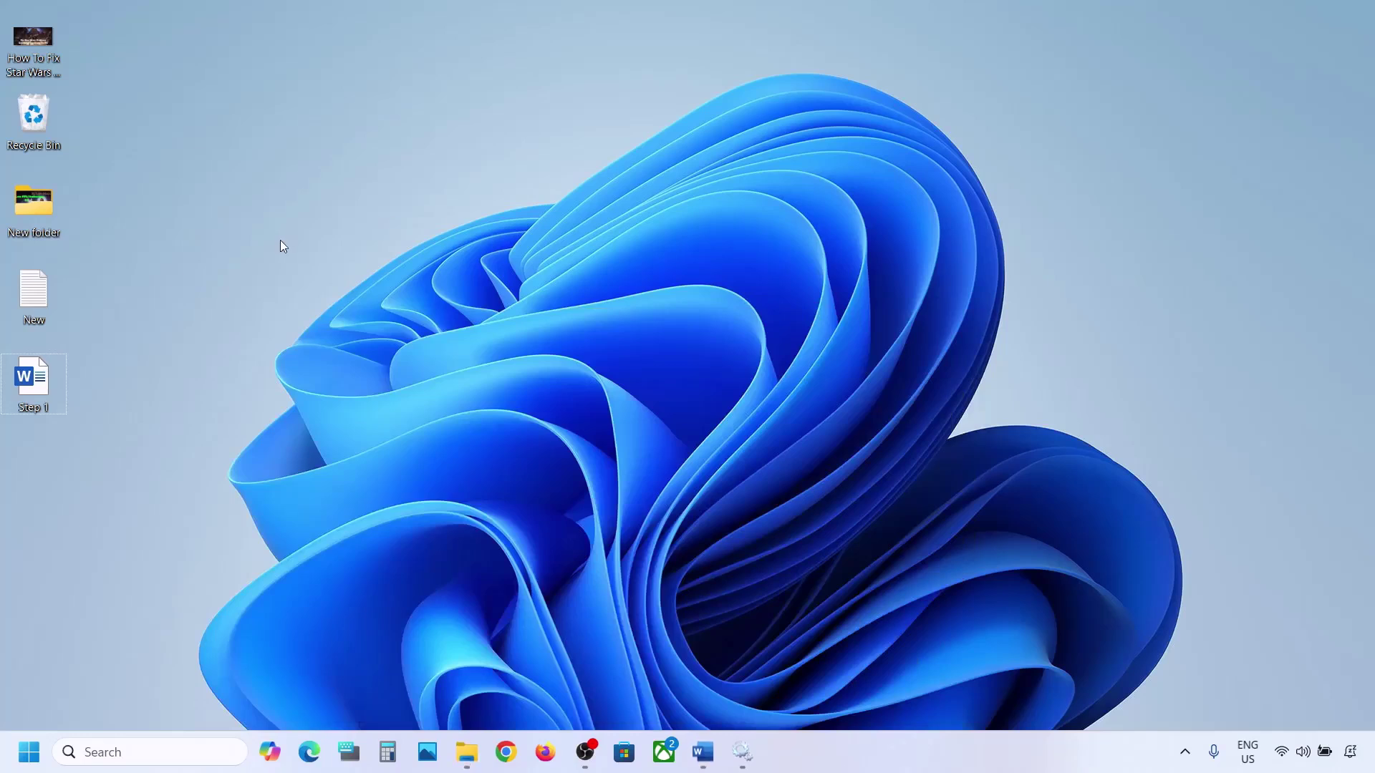
{"action": "key", "text": "ctrl+v"}
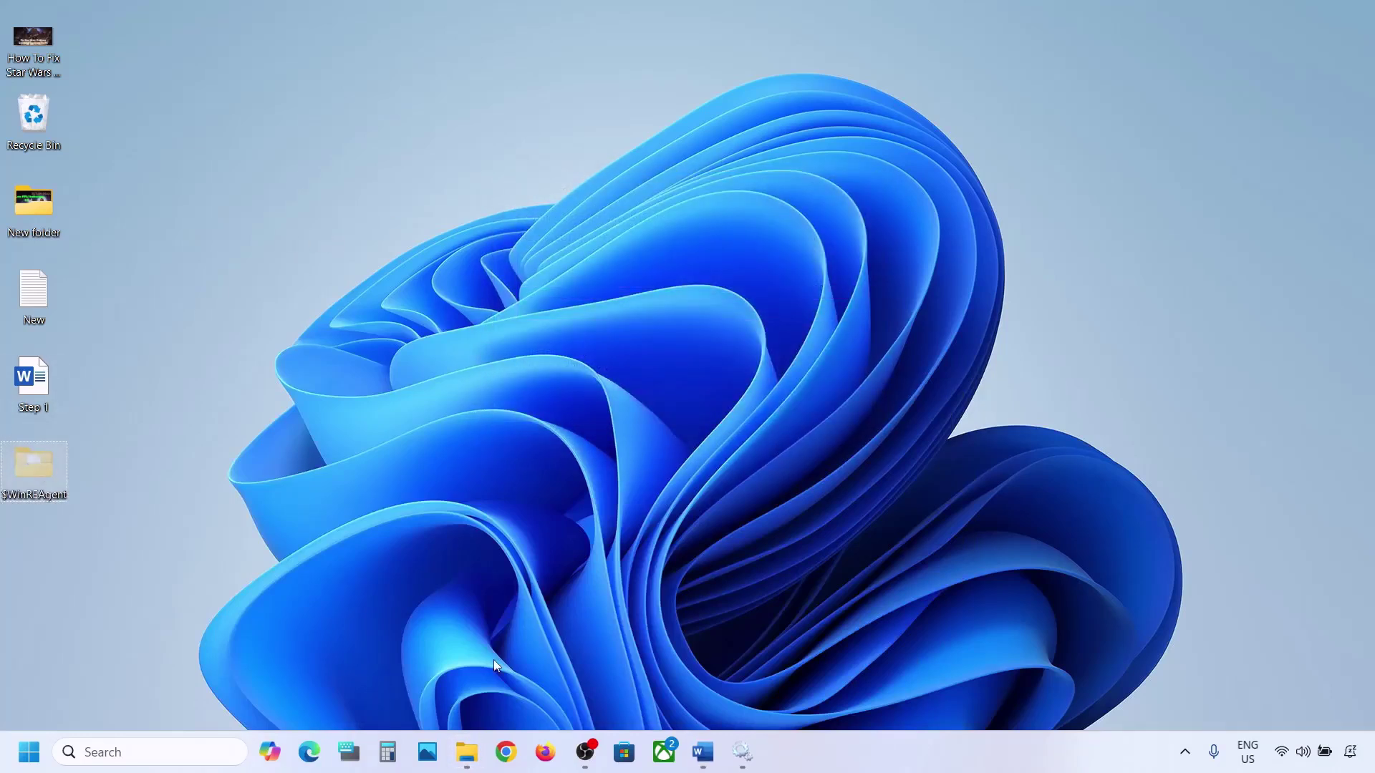
Delete the original $WinREAgent folder from the C: drive.
{"action": "left_click", "coordinate": [467, 752]}
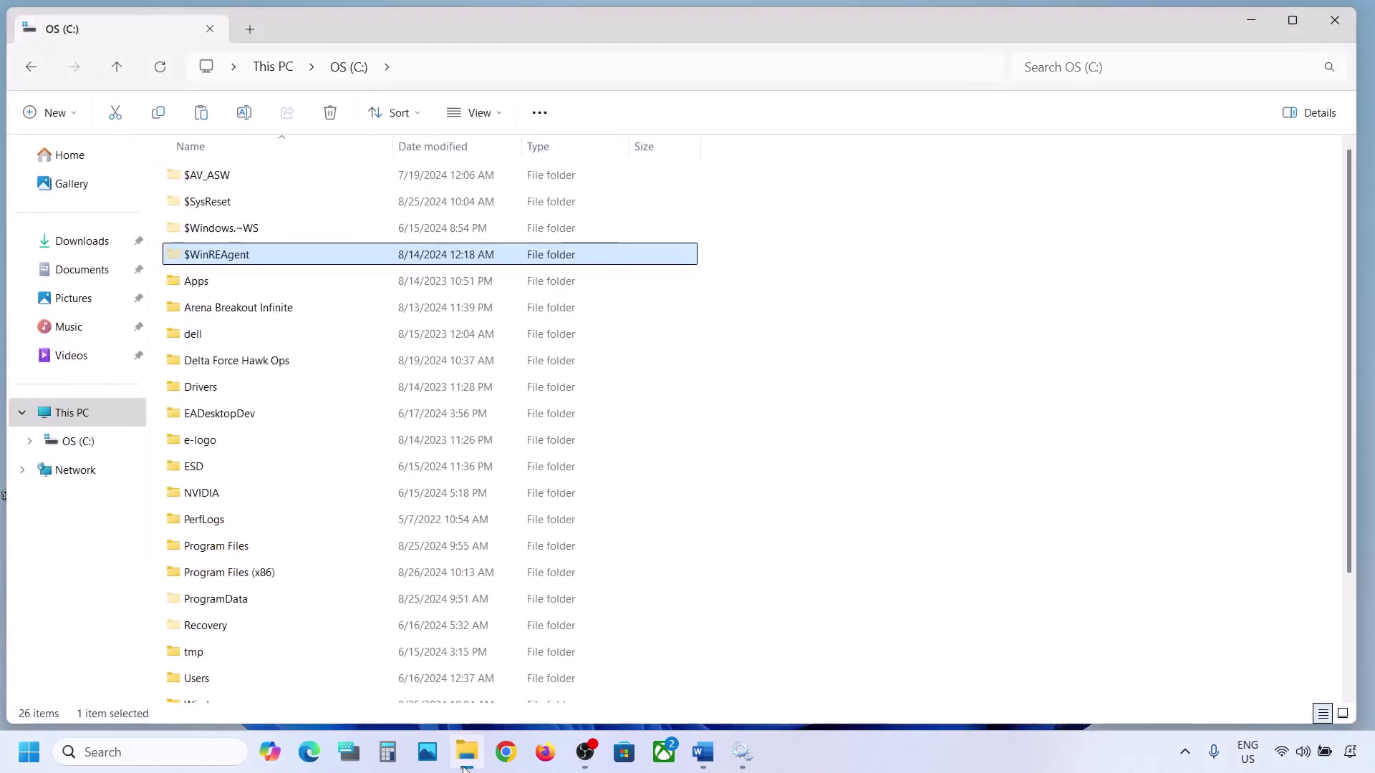
{"action": "right_click", "coordinate": [219, 256]}
{"action": "left_click", "coordinate": [384, 228]}
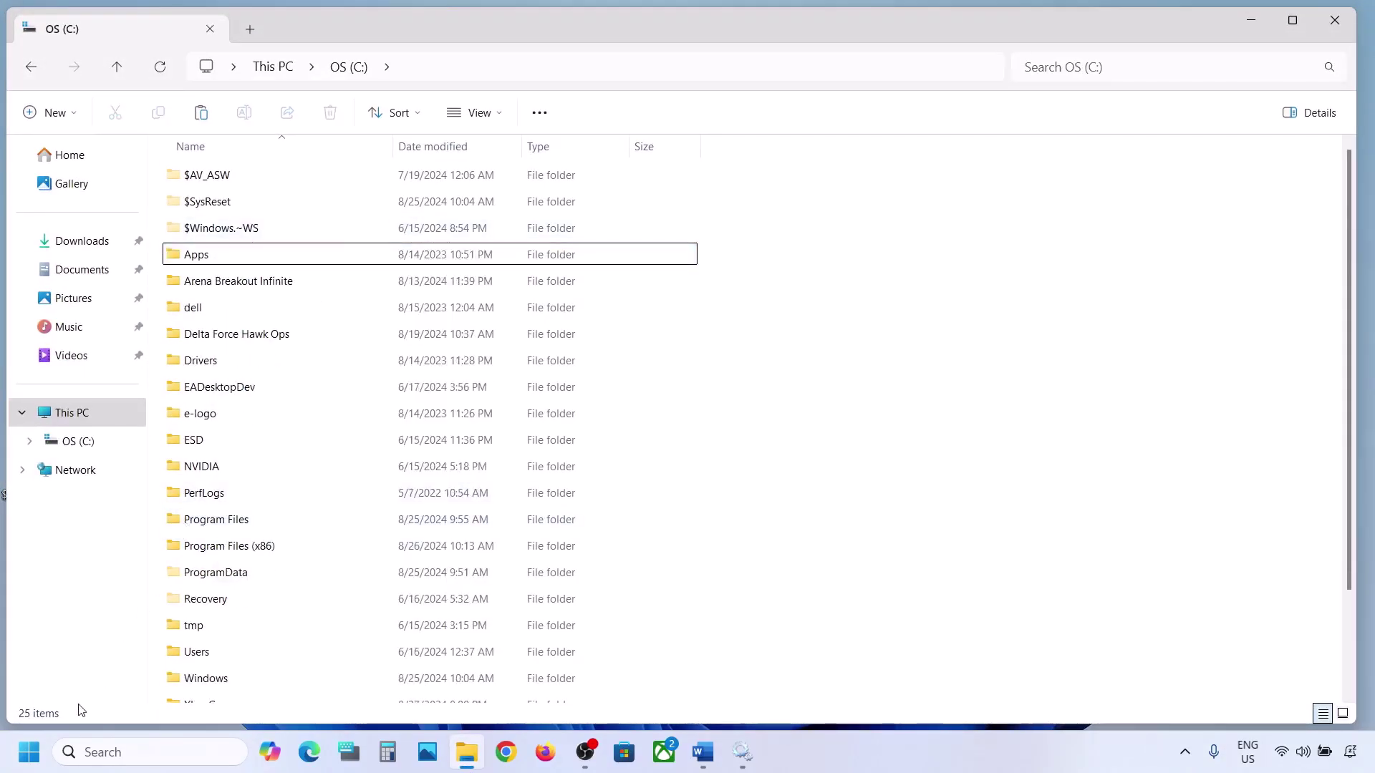
View the Windows Update page in Settings, and minimize Settings and File Explorer.
{"action": "key", "text": "super+i"}
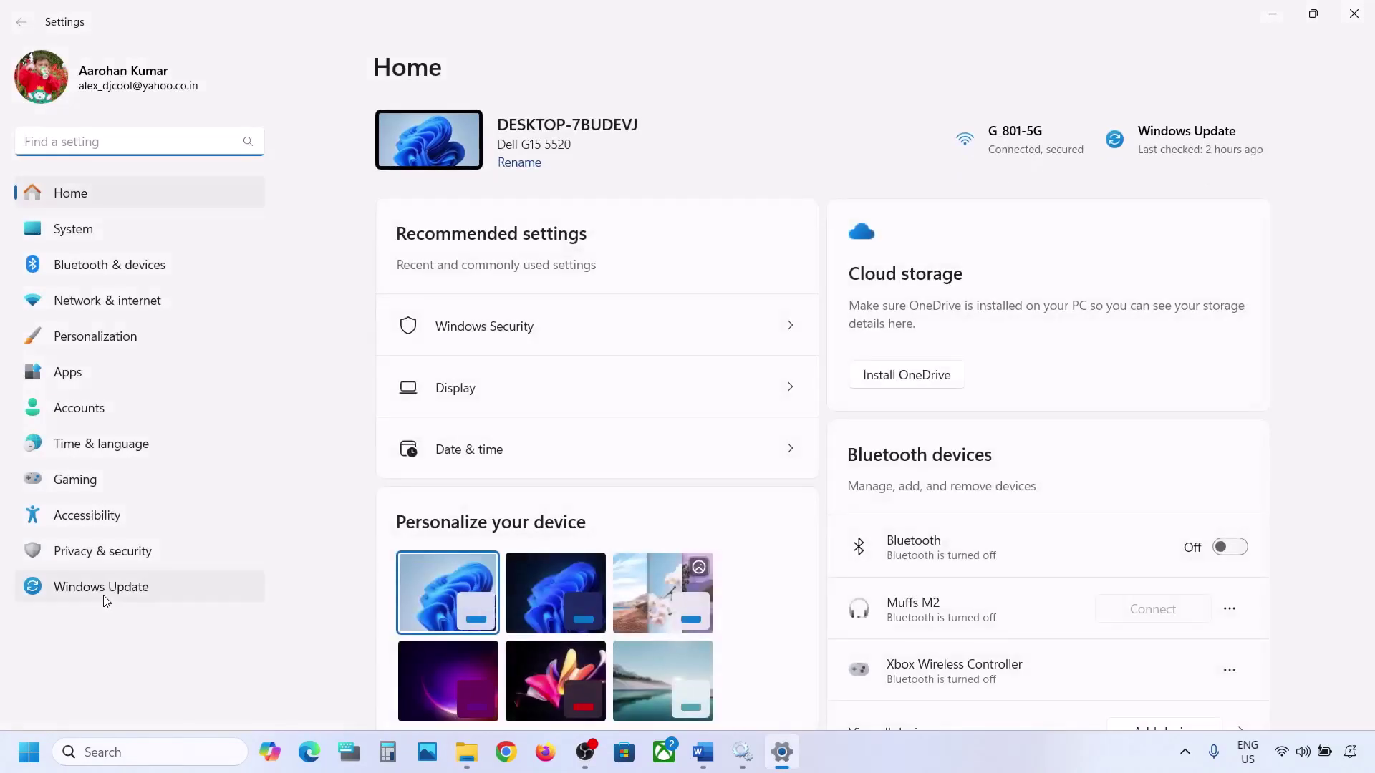
{"action": "left_click", "coordinate": [102, 596]}
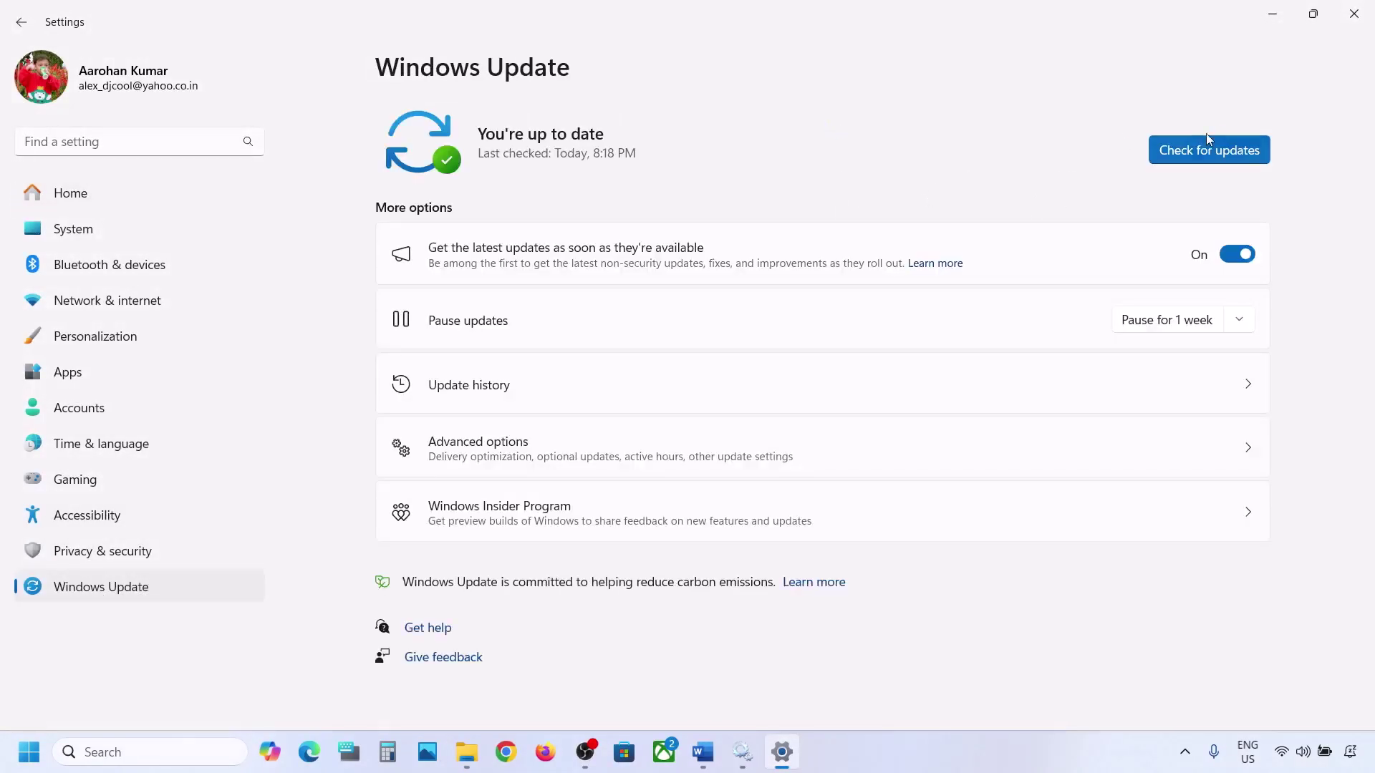
{"action": "left_click", "coordinate": [1272, 14]}
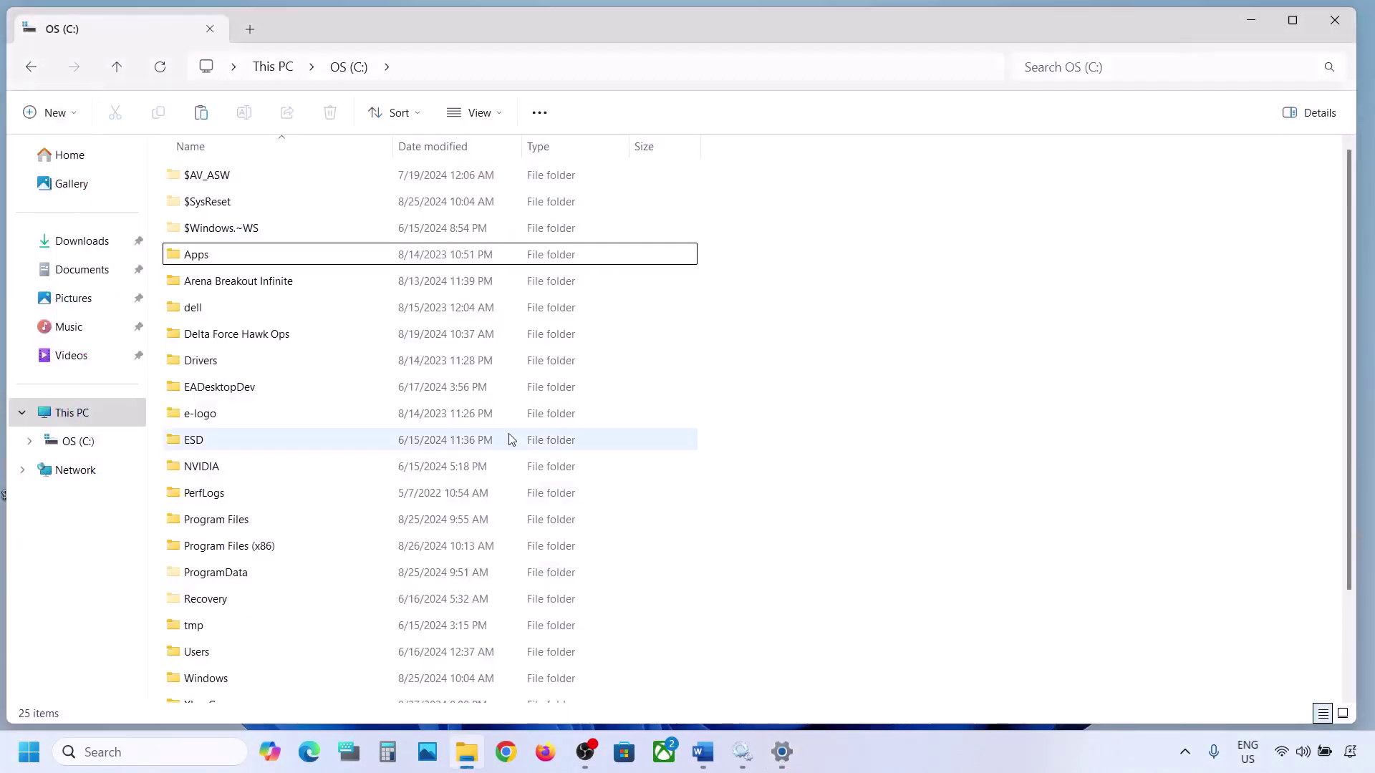
{"action": "left_click", "coordinate": [1251, 20]}
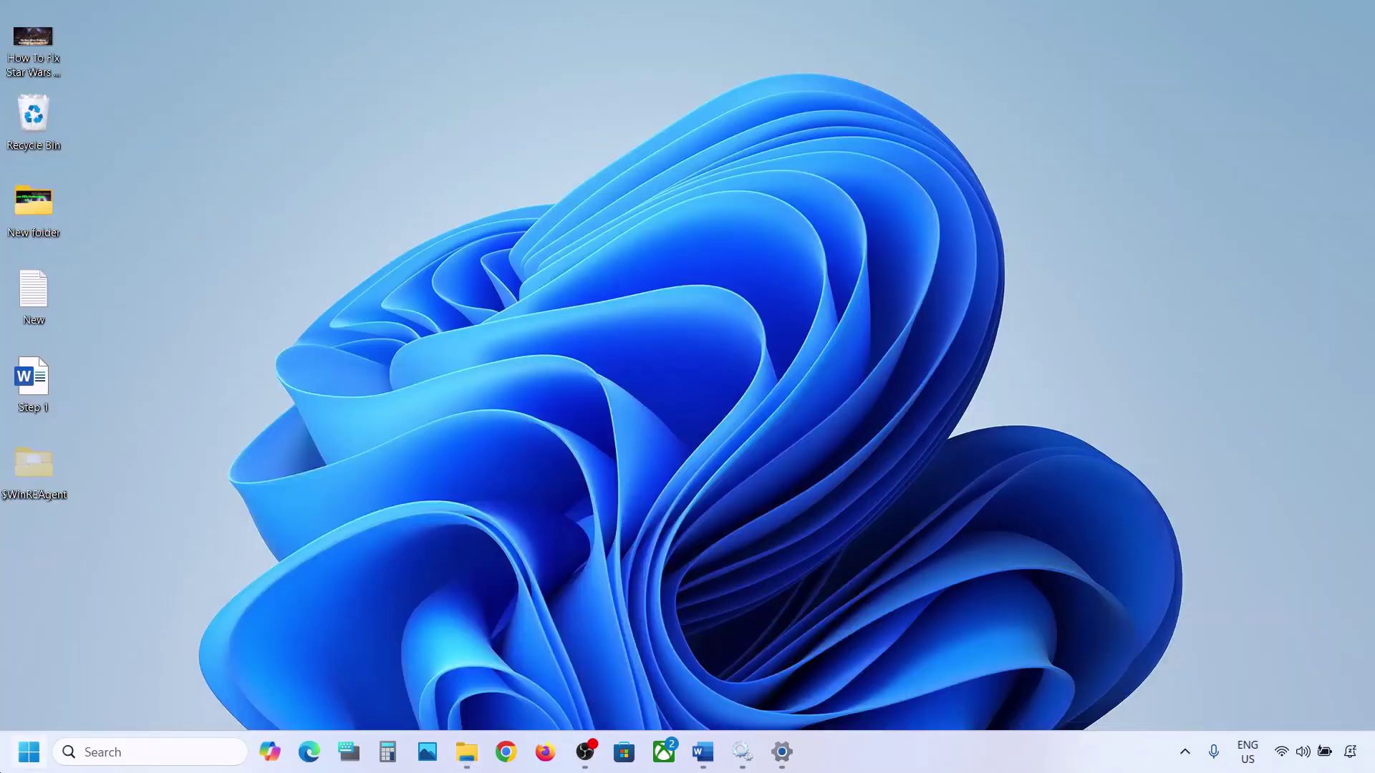
Bring up the computer's power options that include Restart, and close them without choosing one.
{"action": "left_click", "coordinate": [29, 751]}
{"action": "left_click", "coordinate": [521, 689]}
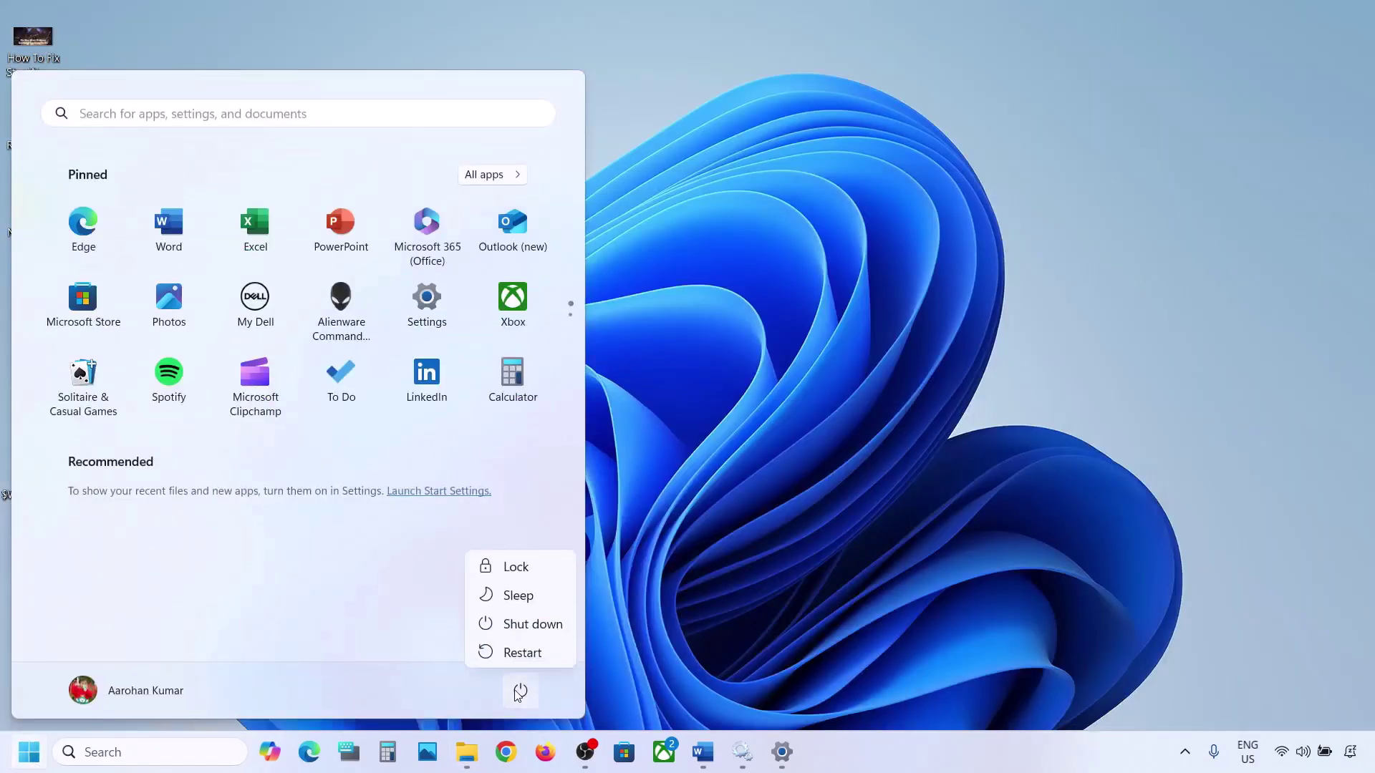
{"action": "left_click", "coordinate": [756, 531]}
{"action": "left_click", "coordinate": [755, 530]}
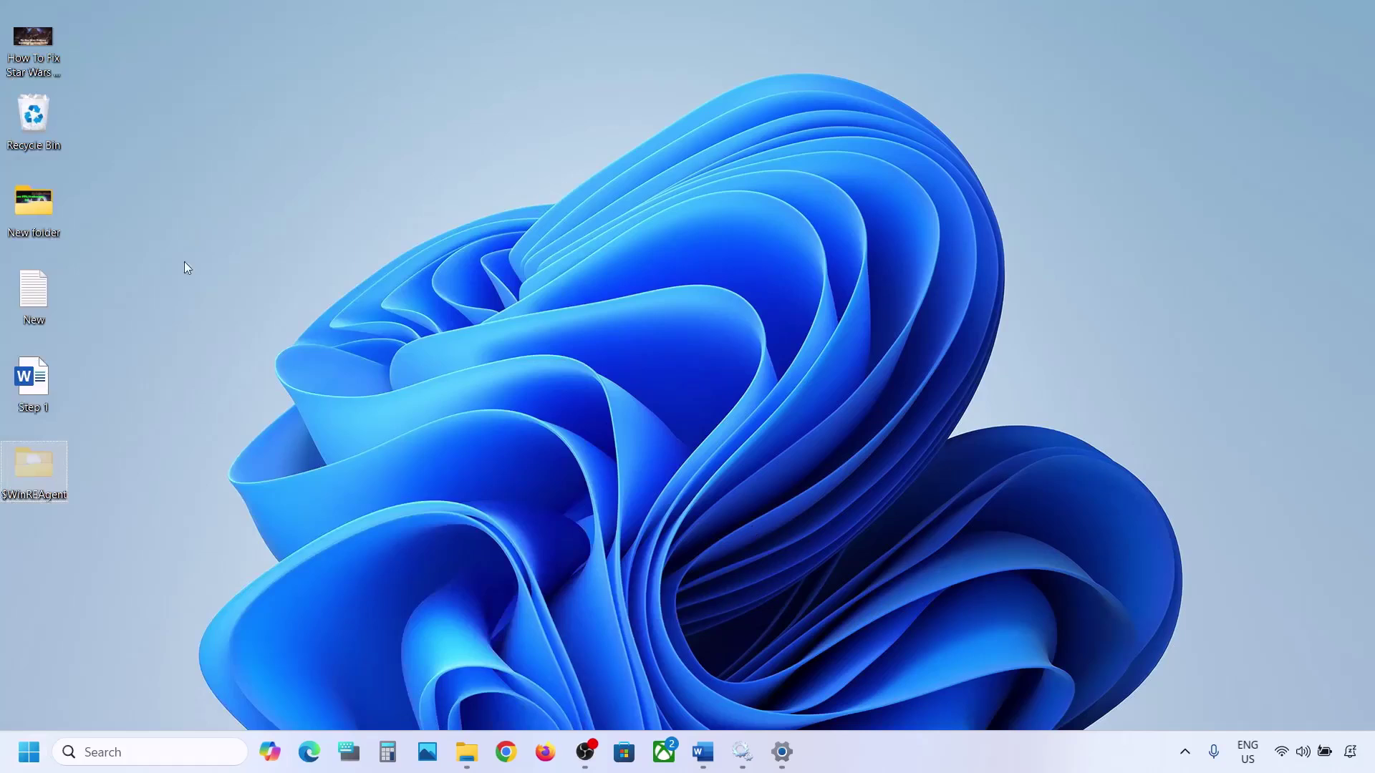
Move the $WinREAgent folder from the desktop back to the root of the C: drive.
{"action": "right_click", "coordinate": [32, 461]}
{"action": "left_click", "coordinate": [57, 480]}
{"action": "left_click", "coordinate": [467, 753]}
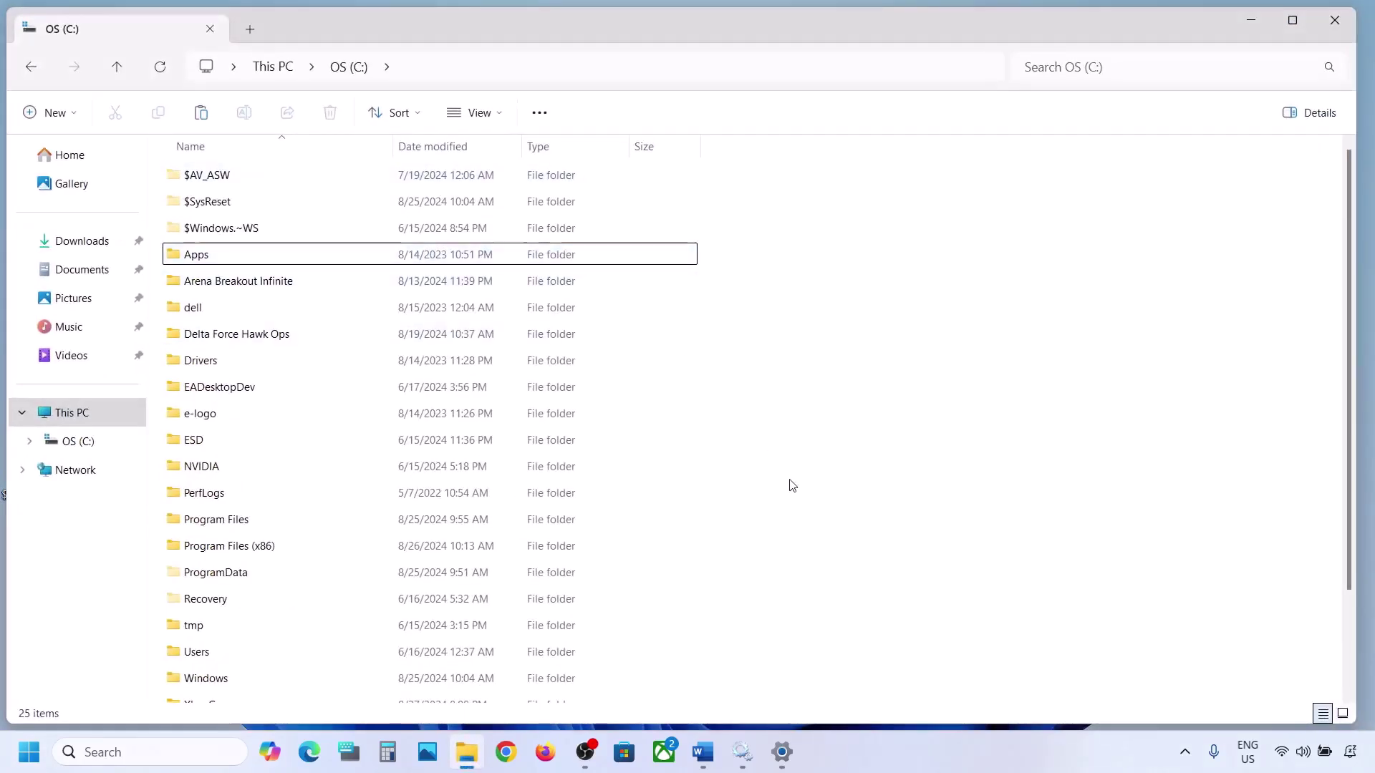
{"action": "key", "text": "ctrl+v"}
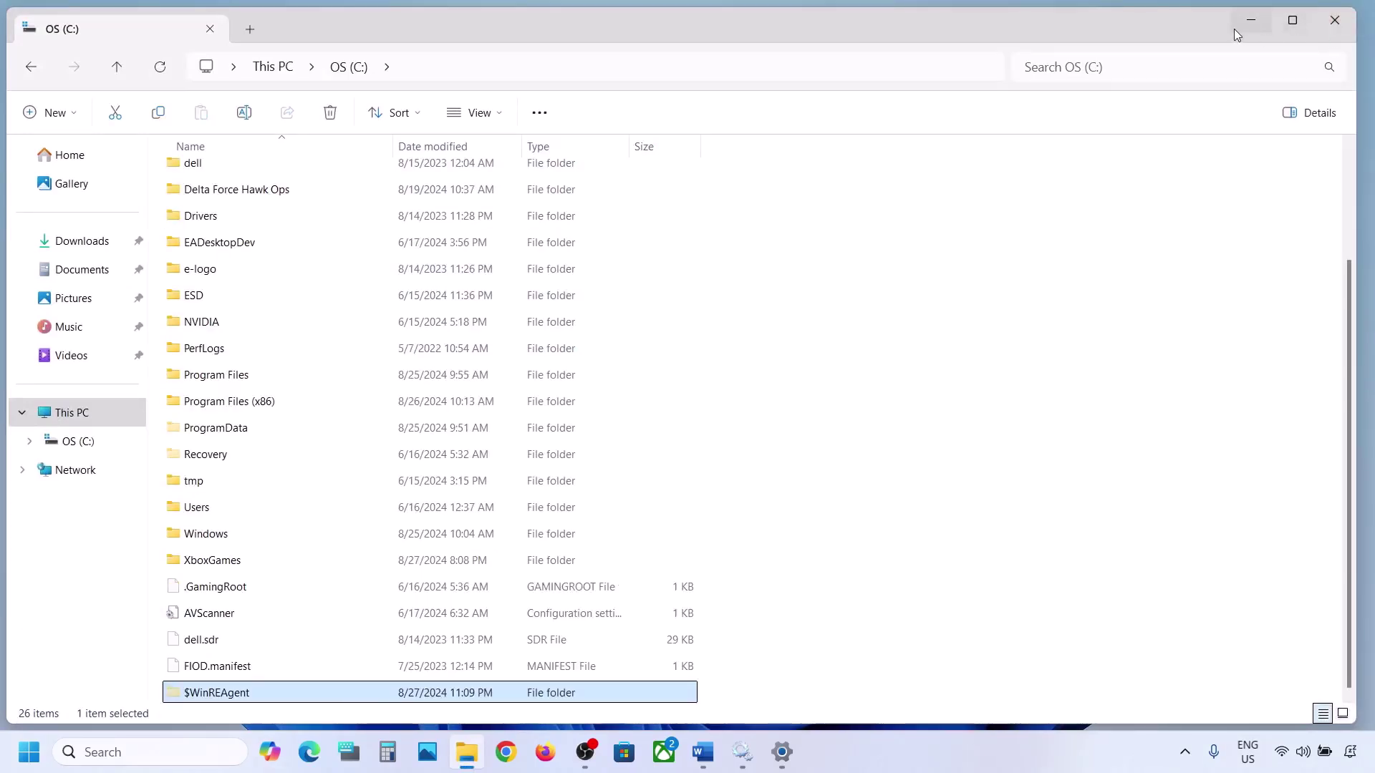
Close File Explorer and highlight "Run Update Troubleshooter" under Step 3 of the Word document.
{"action": "left_click", "coordinate": [1324, 32]}
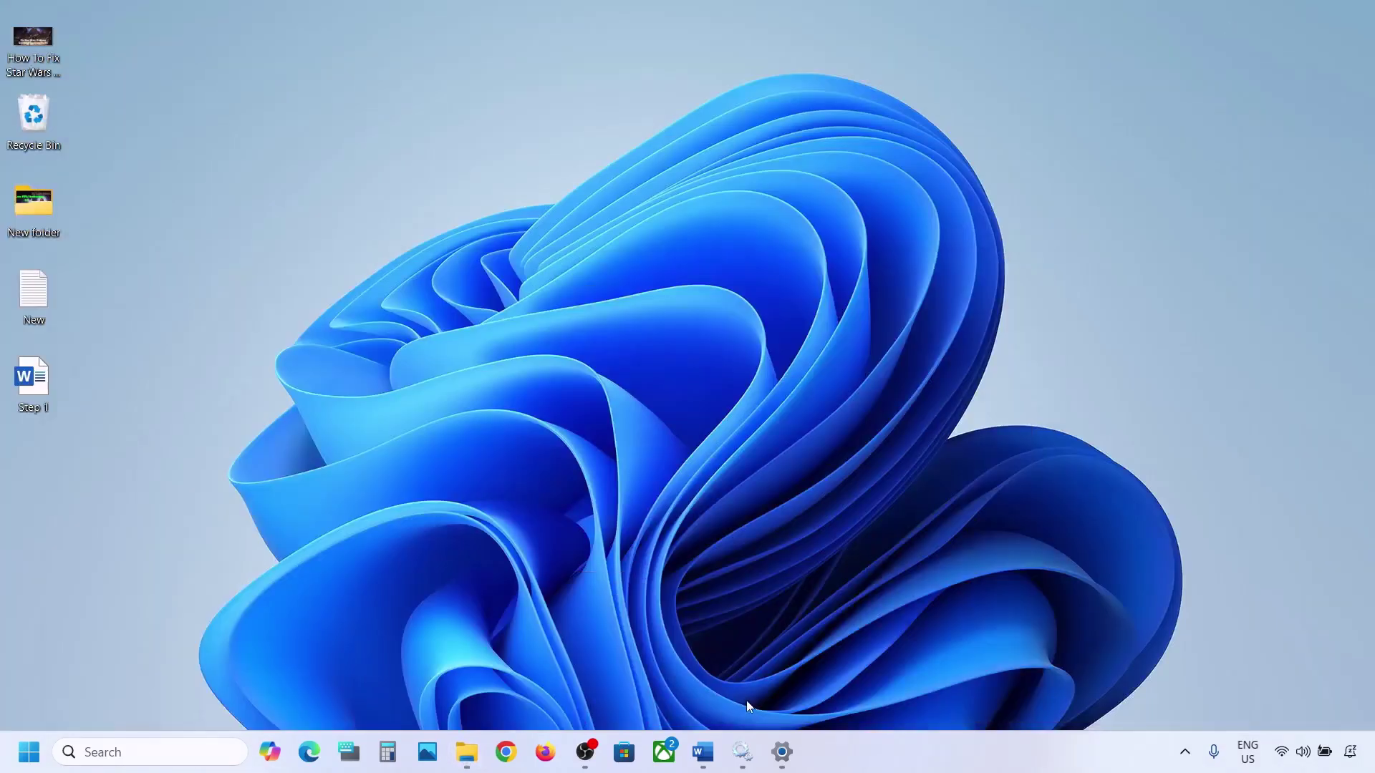
{"action": "left_click", "coordinate": [703, 752]}
{"action": "scroll", "coordinate": [438, 420], "scroll_direction": "down", "scroll_amount": 3}
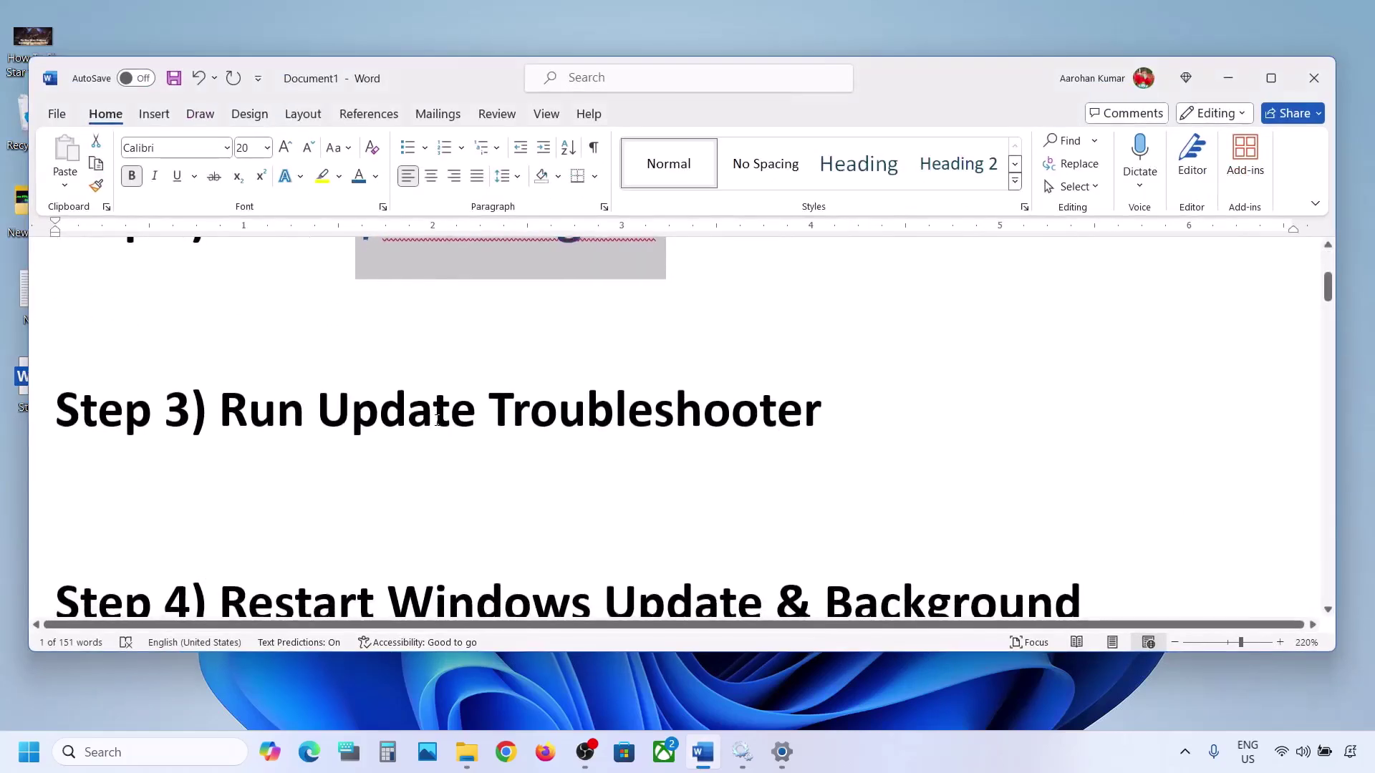
{"action": "left_click_drag", "start_coordinate": [220, 412], "coordinate": [822, 414]}
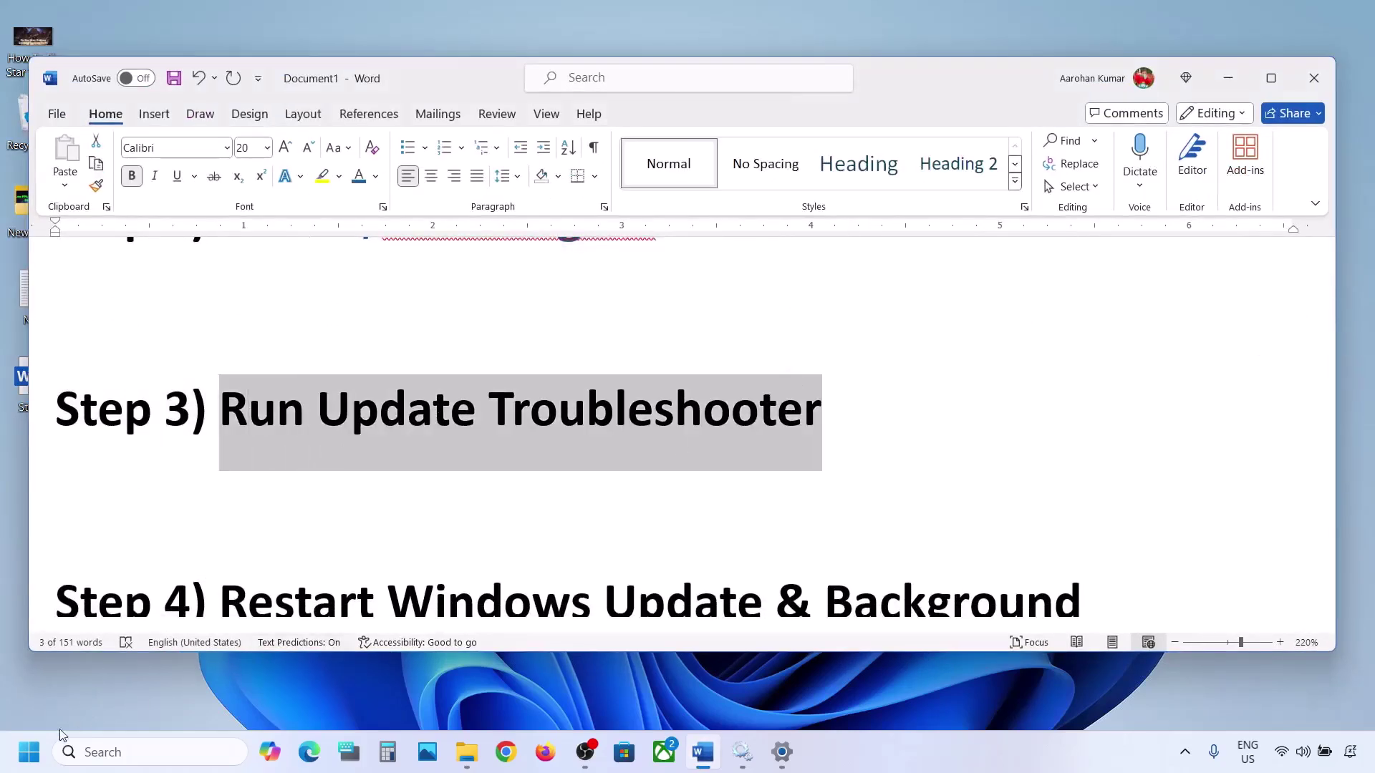
Run the Windows Update troubleshooter from the other troubleshooters in the System settings.
{"action": "left_click", "coordinate": [28, 752]}
{"action": "left_click", "coordinate": [444, 315]}
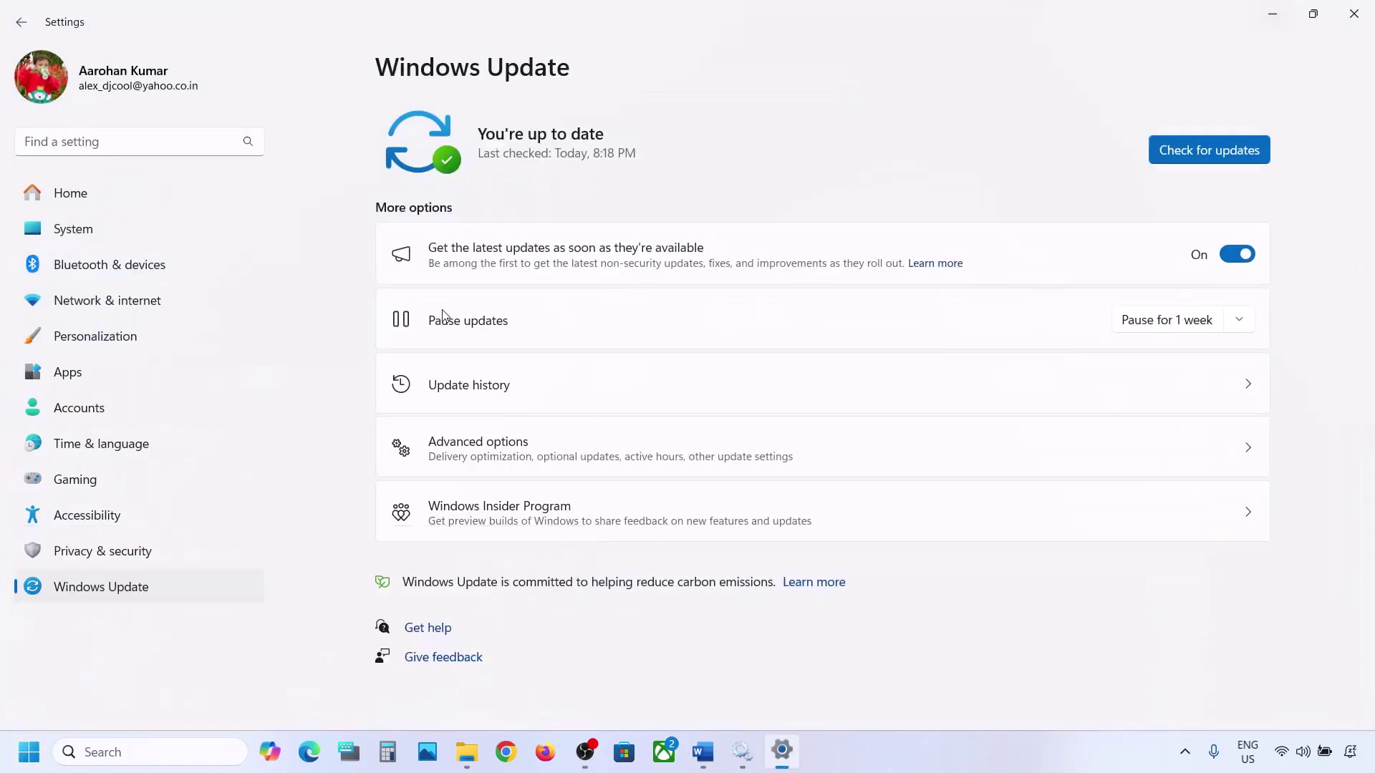
{"action": "left_click", "coordinate": [126, 230]}
{"action": "scroll", "coordinate": [515, 344], "scroll_direction": "down", "scroll_amount": 3}
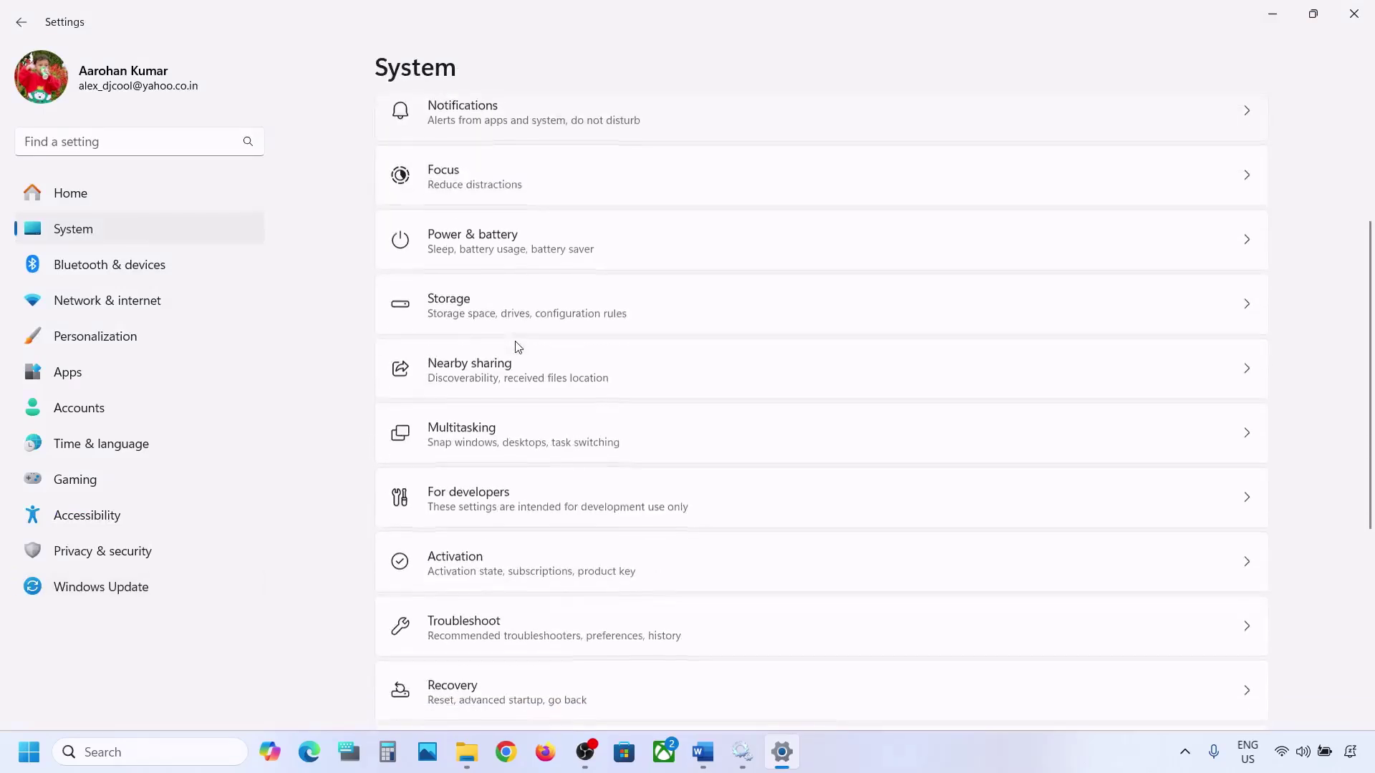
{"action": "scroll", "coordinate": [513, 343], "scroll_direction": "down", "scroll_amount": 2}
{"action": "left_click", "coordinate": [479, 520]}
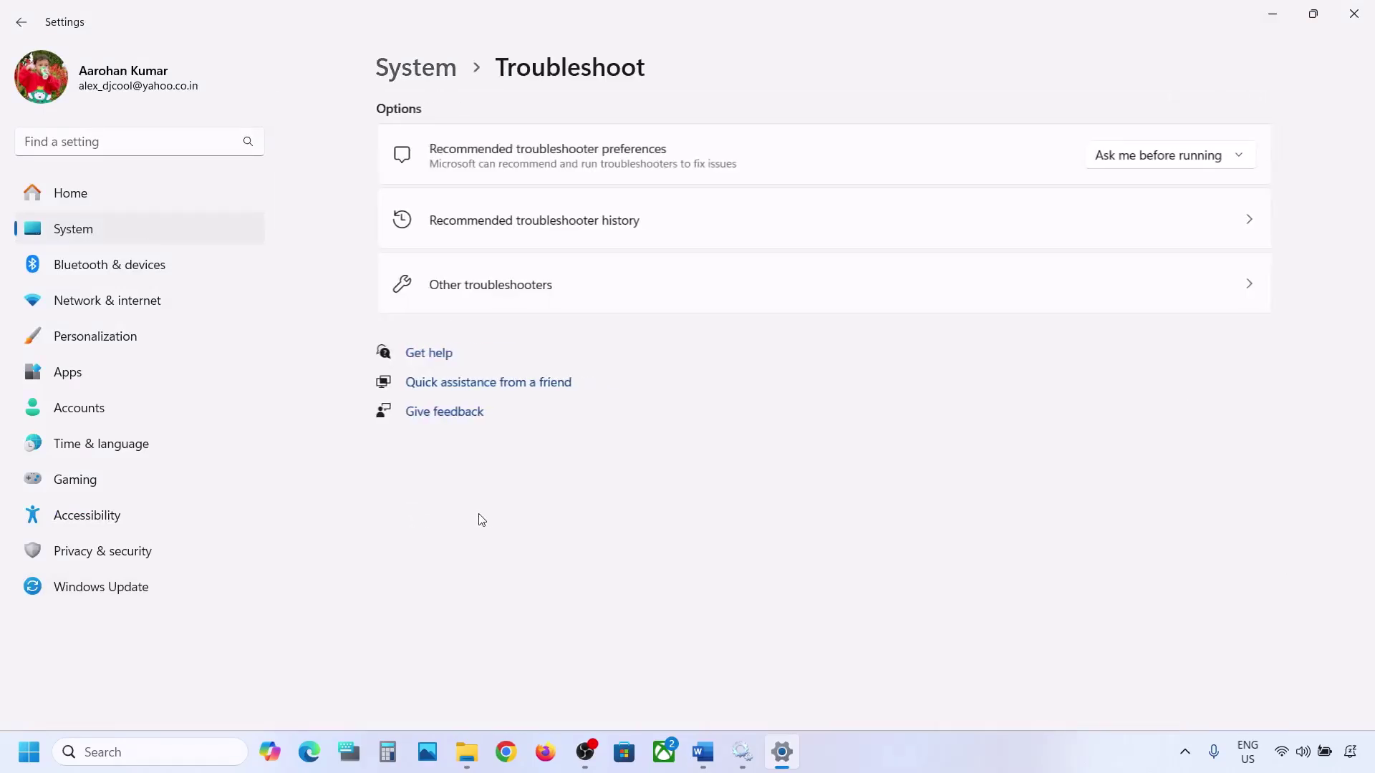
{"action": "left_click", "coordinate": [490, 298]}
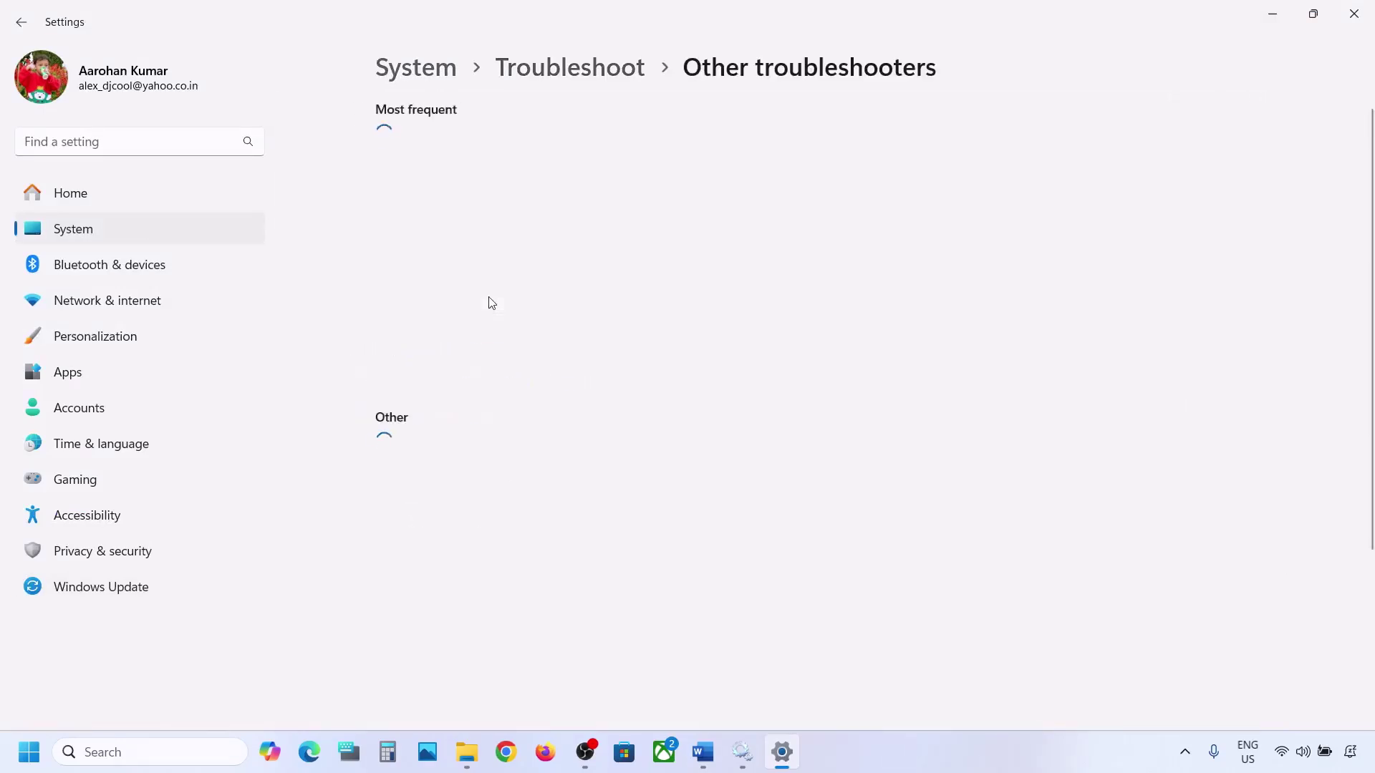
{"action": "scroll", "coordinate": [491, 302], "scroll_direction": "down", "scroll_amount": 1}
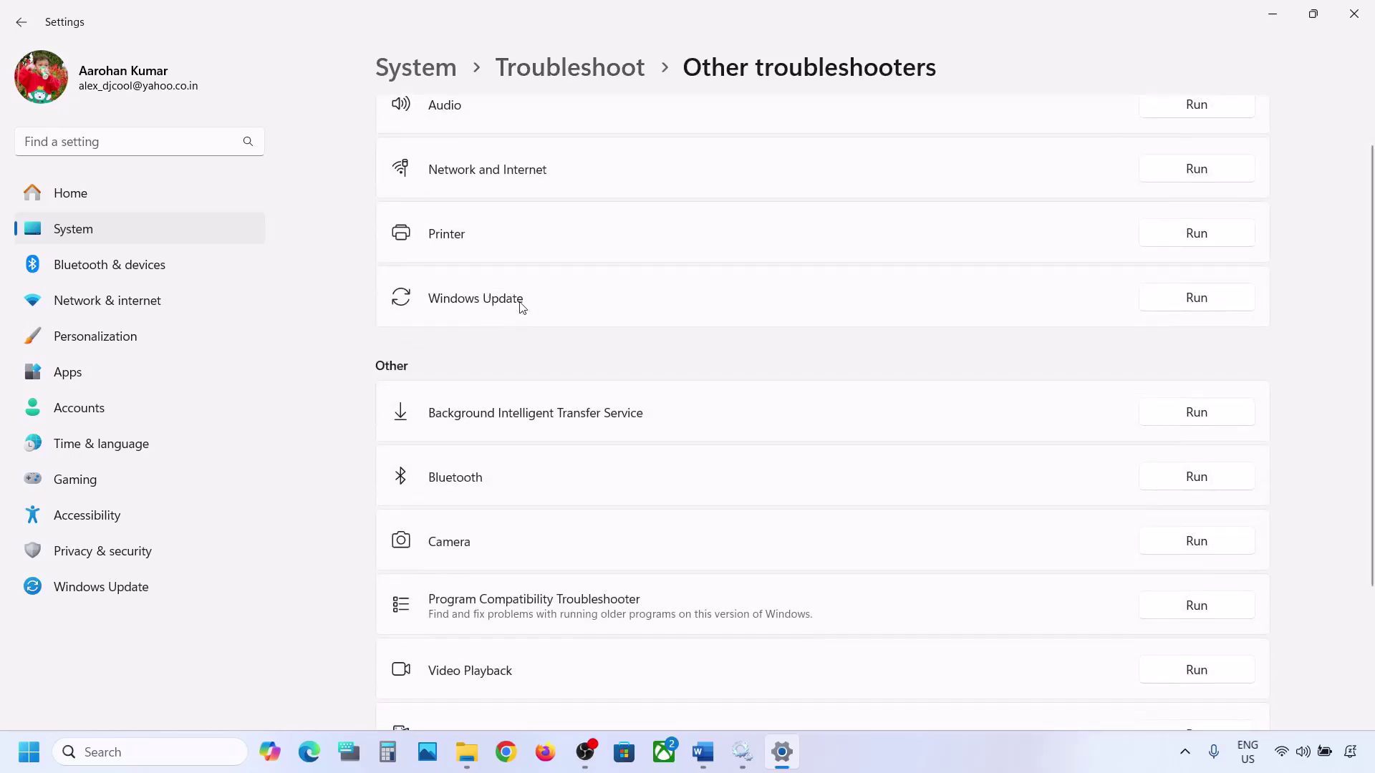
{"action": "left_click", "coordinate": [1198, 308]}
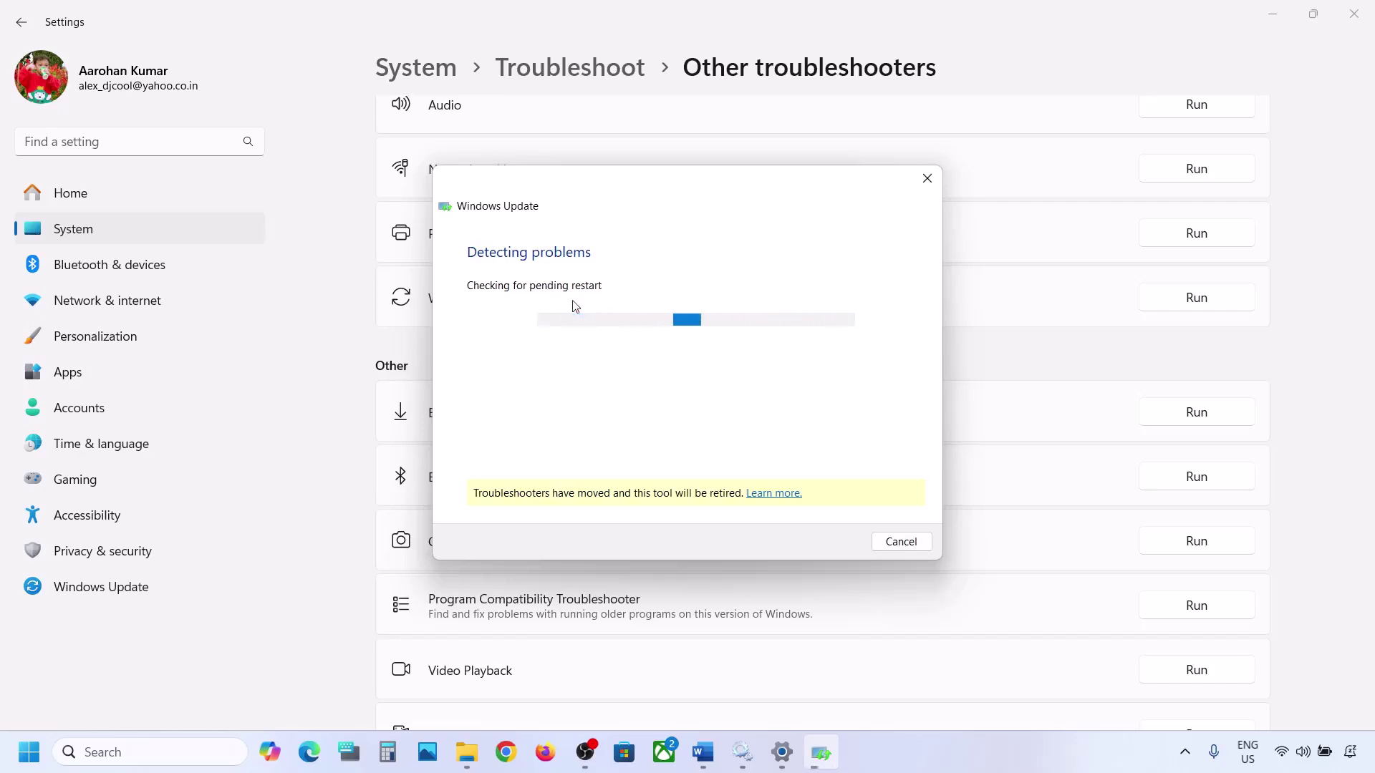
Return to the Word document and highlight Step 4's text about restarting Windows Update and Background intelligent transfer service.
{"action": "left_click", "coordinate": [702, 752]}
{"action": "scroll", "coordinate": [493, 463], "scroll_direction": "down", "scroll_amount": 3}
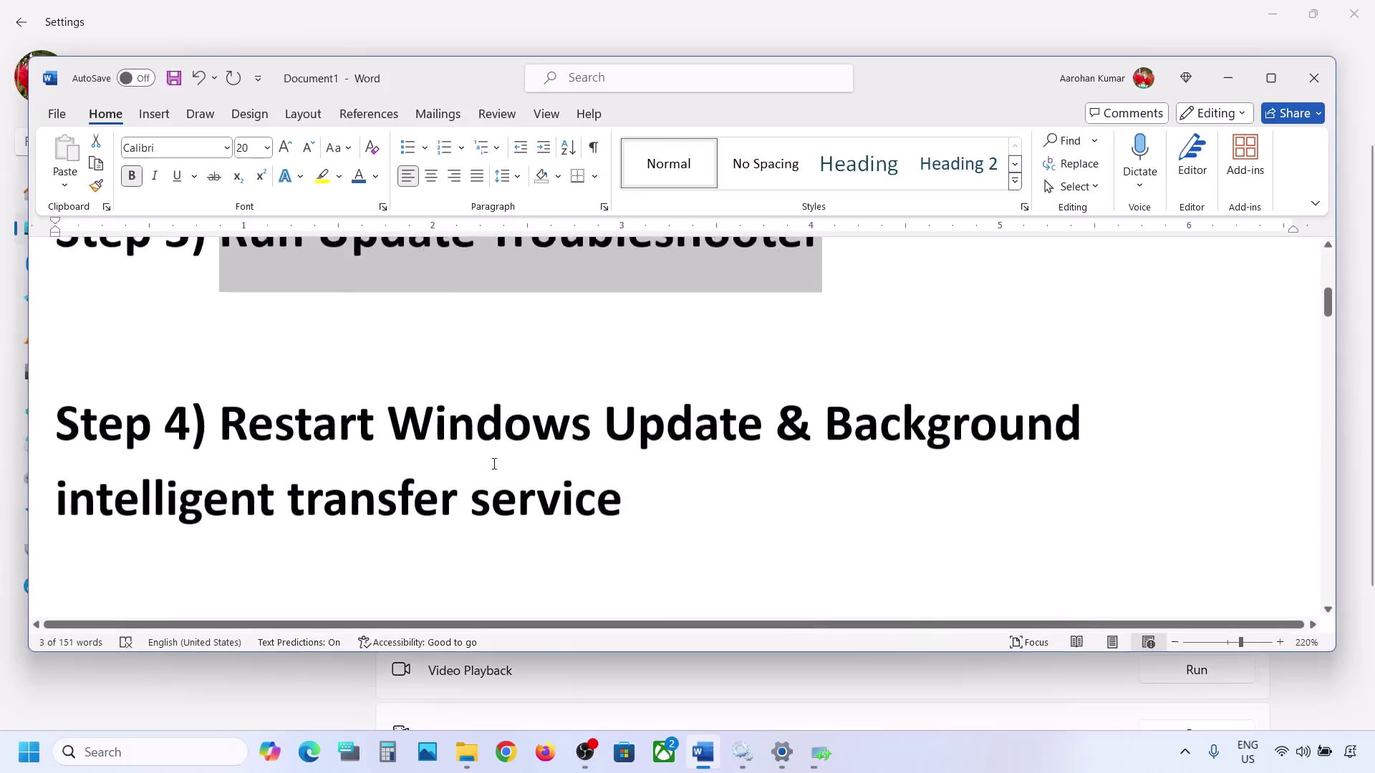
{"action": "left_click_drag", "start_coordinate": [221, 401], "coordinate": [127, 745]}
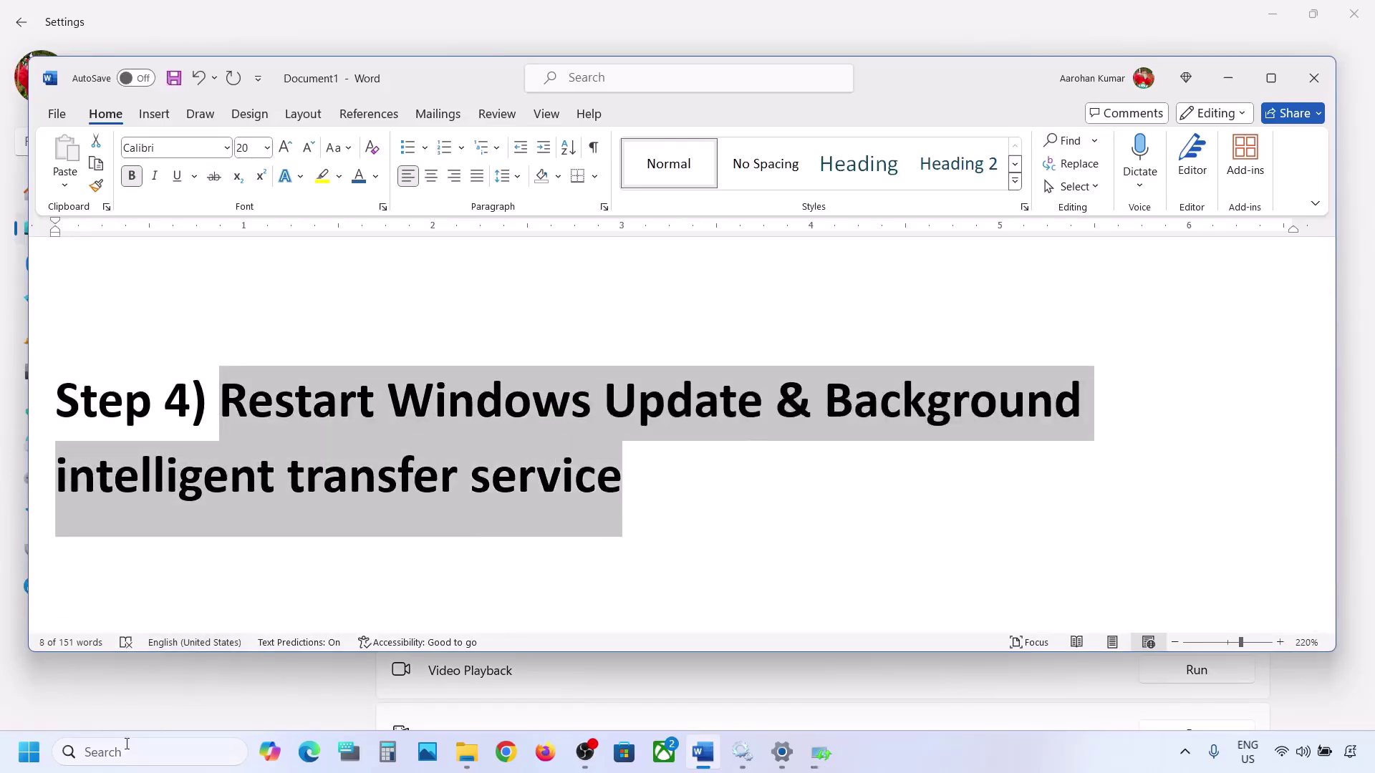
Search Windows for "services", open the Services console and select the Windows Update service.
{"action": "left_click", "coordinate": [119, 752]}
{"action": "type", "text": "services"}
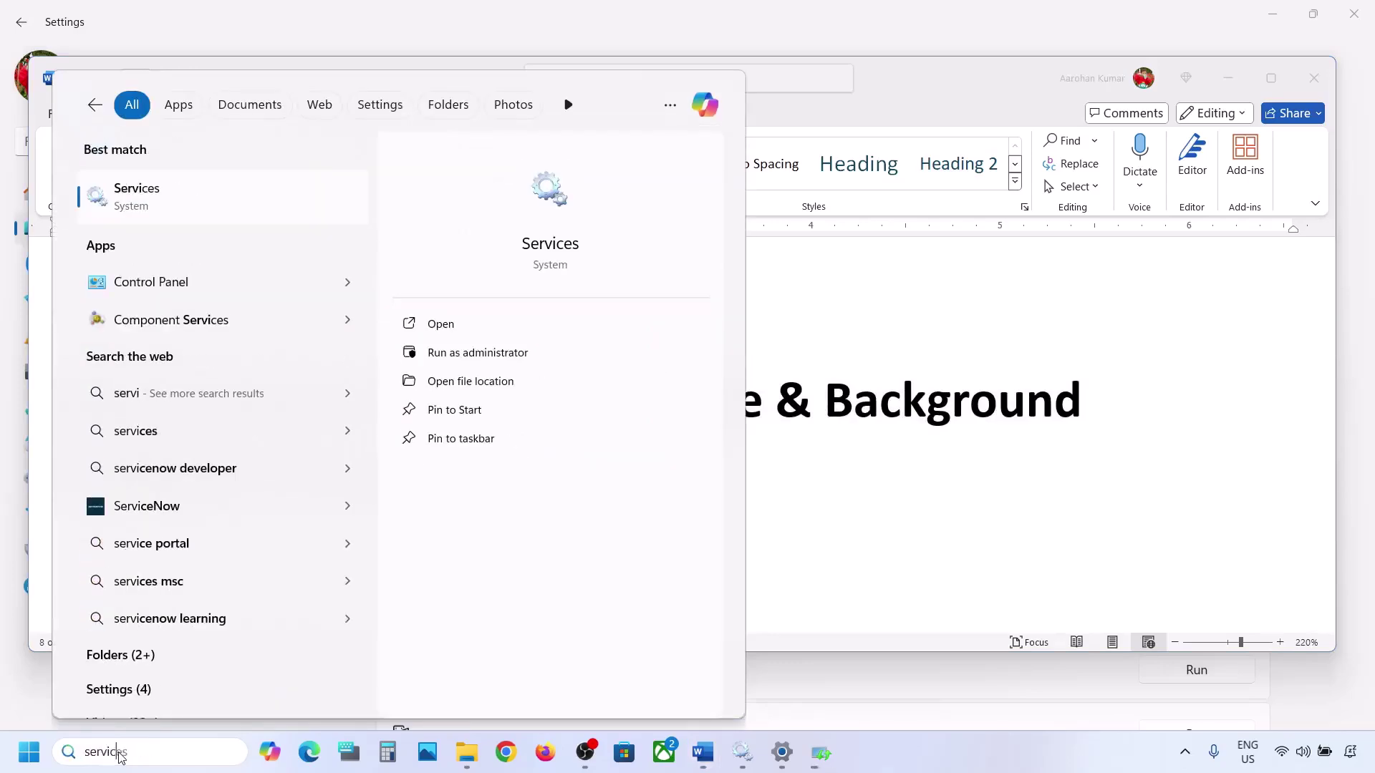
{"action": "key", "text": "Return"}
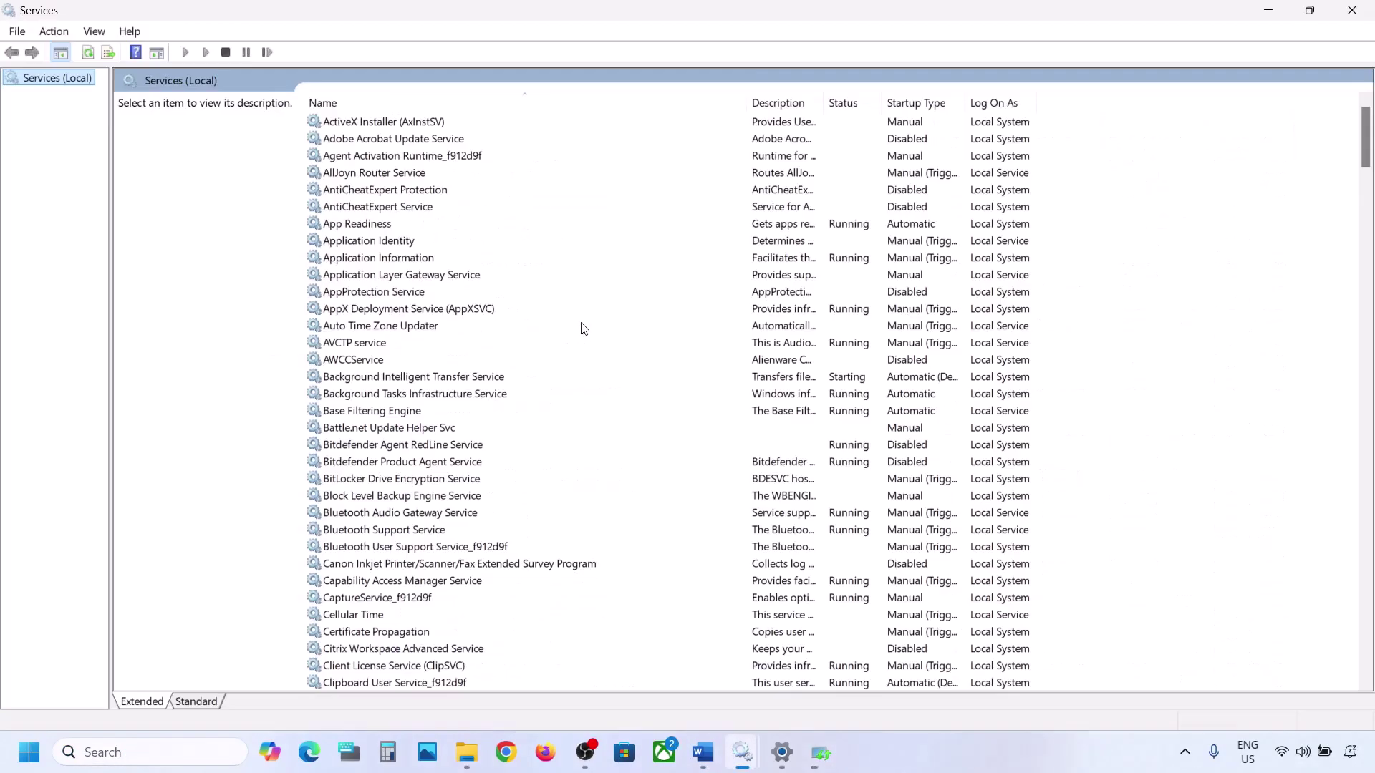
{"action": "left_click", "coordinate": [398, 412]}
{"action": "key", "text": "w"}
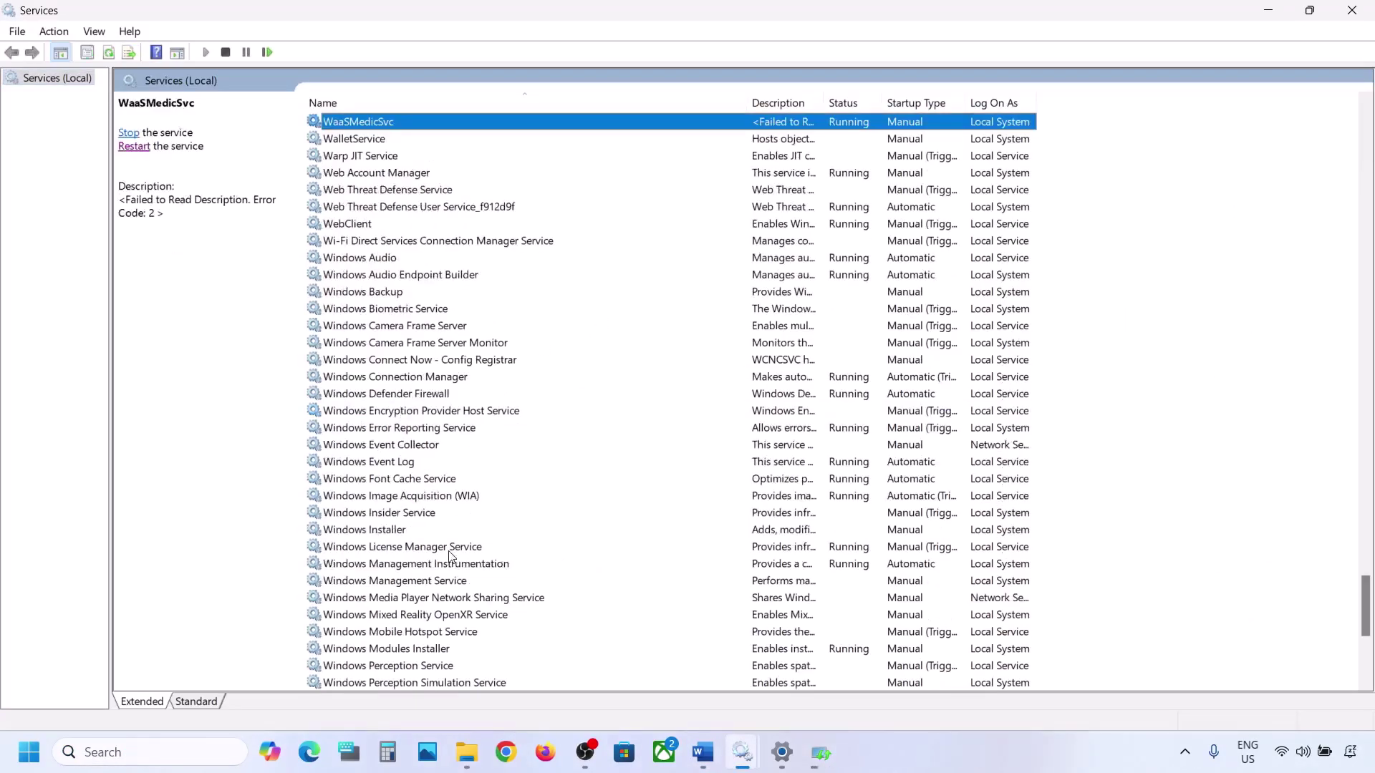
{"action": "scroll", "coordinate": [451, 556], "scroll_direction": "down", "scroll_amount": 7}
{"action": "left_click", "coordinate": [371, 462]}
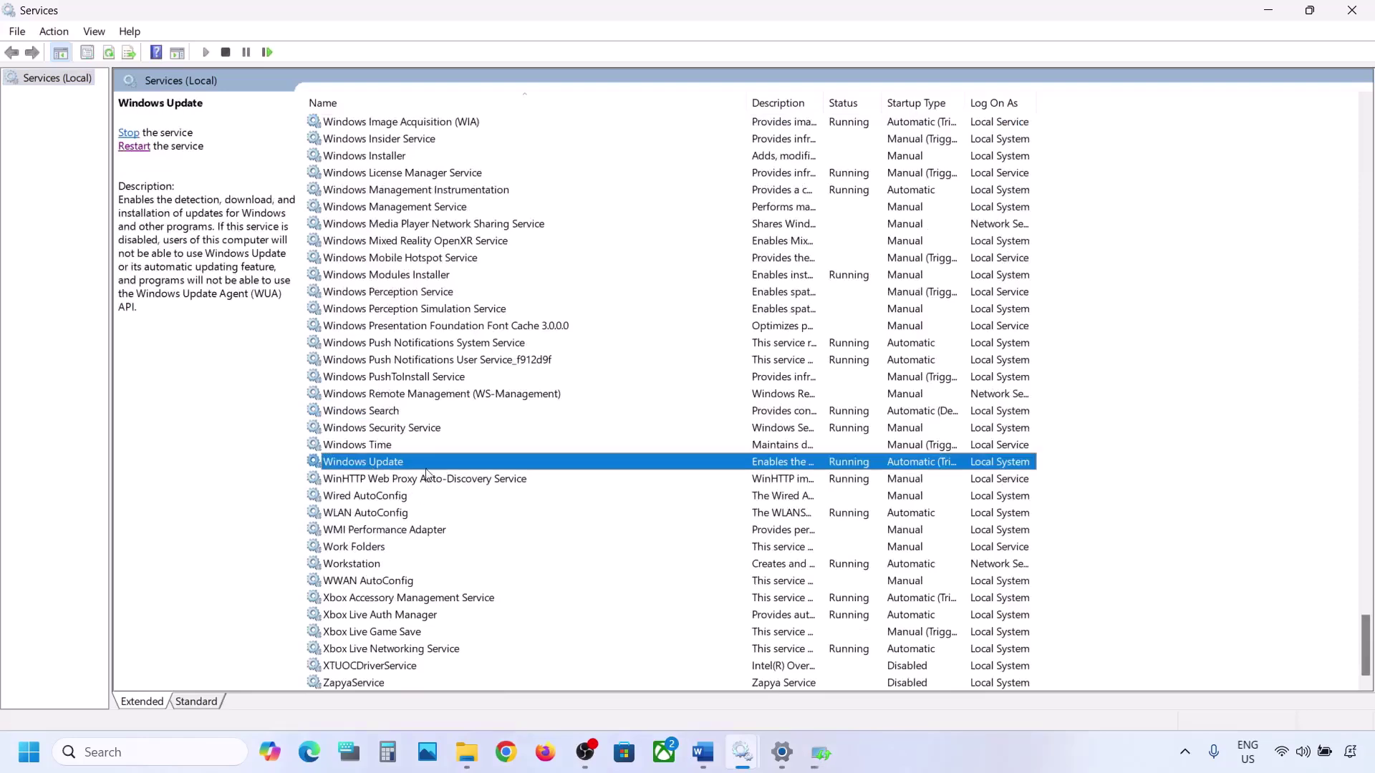
Set the Windows Update service's startup type to Automatic, apply it, and restart the service.
{"action": "double_click", "coordinate": [452, 464]}
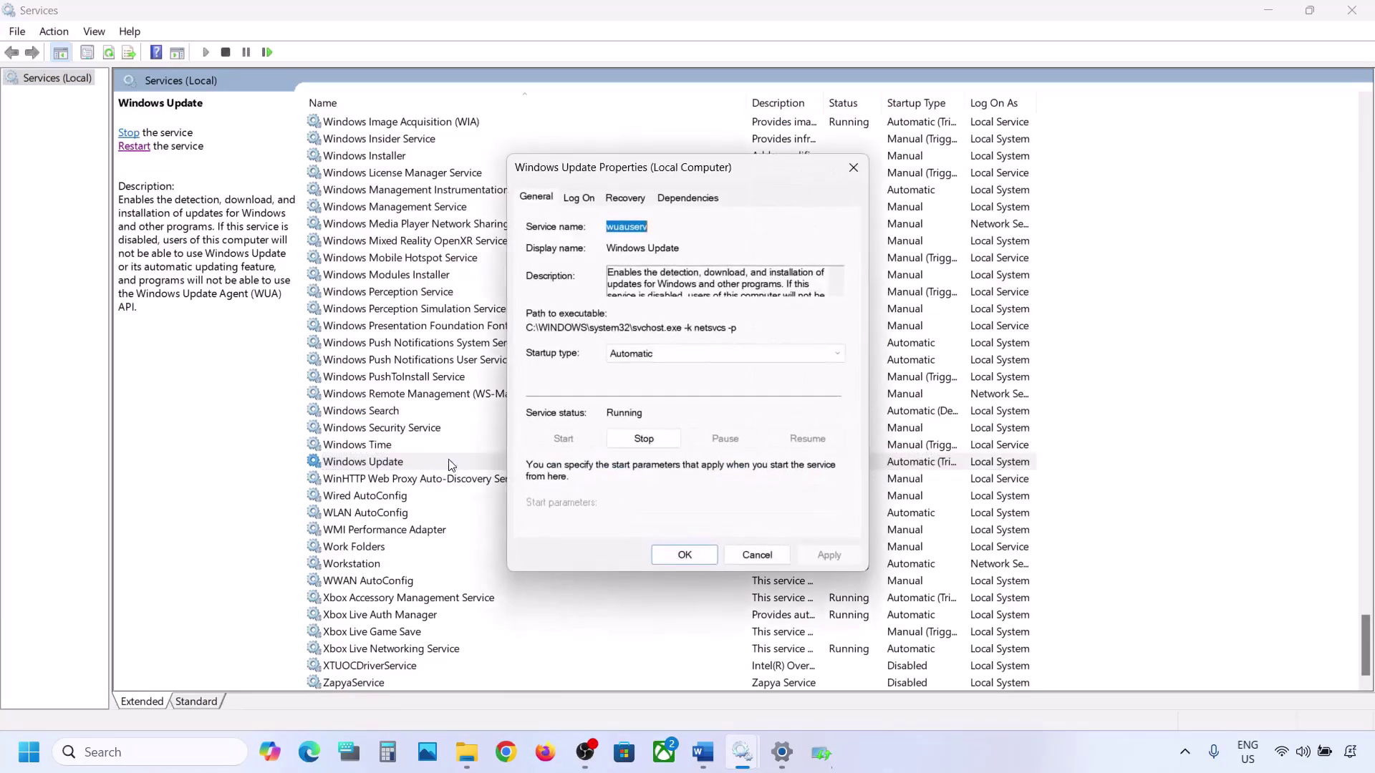
{"action": "left_click", "coordinate": [667, 355]}
{"action": "left_click", "coordinate": [658, 383]}
{"action": "left_click", "coordinate": [824, 553]}
{"action": "left_click", "coordinate": [661, 556]}
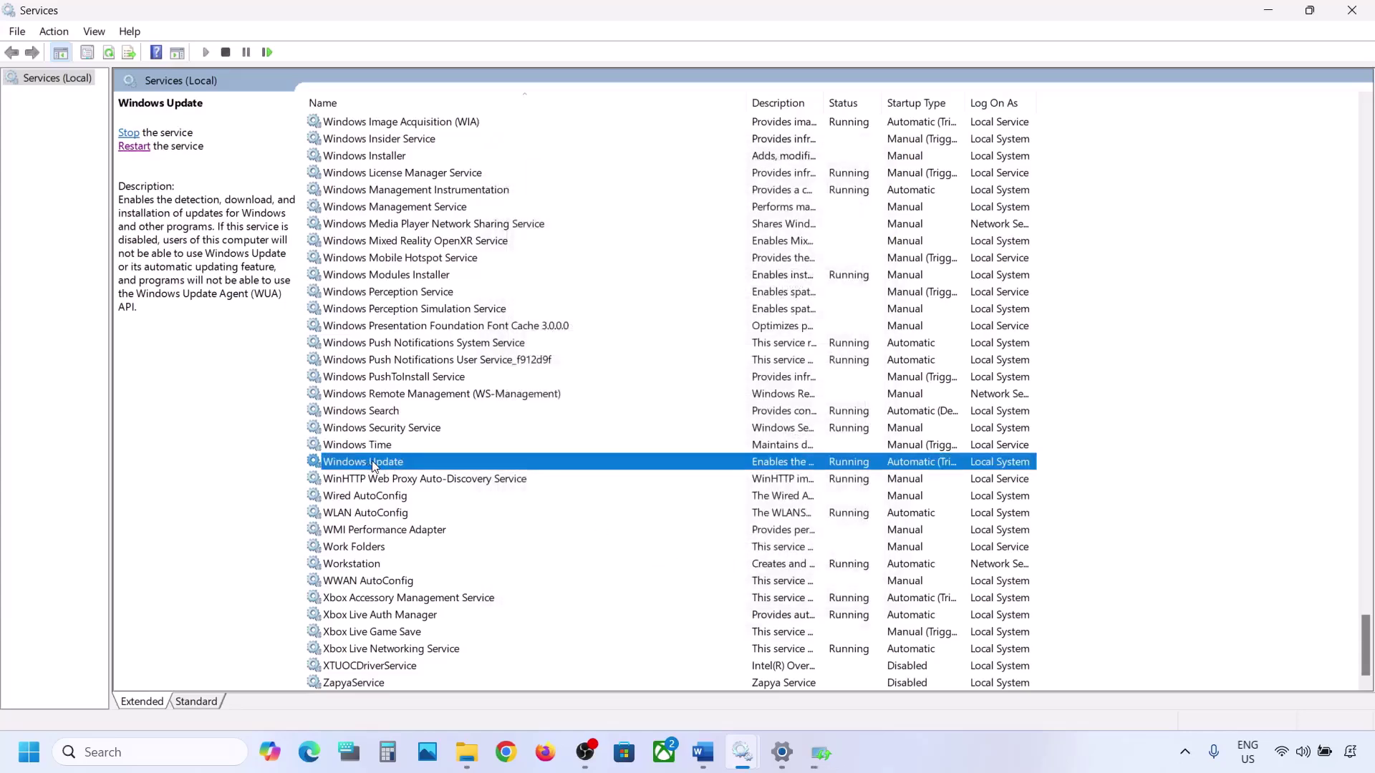
{"action": "right_click", "coordinate": [374, 467]}
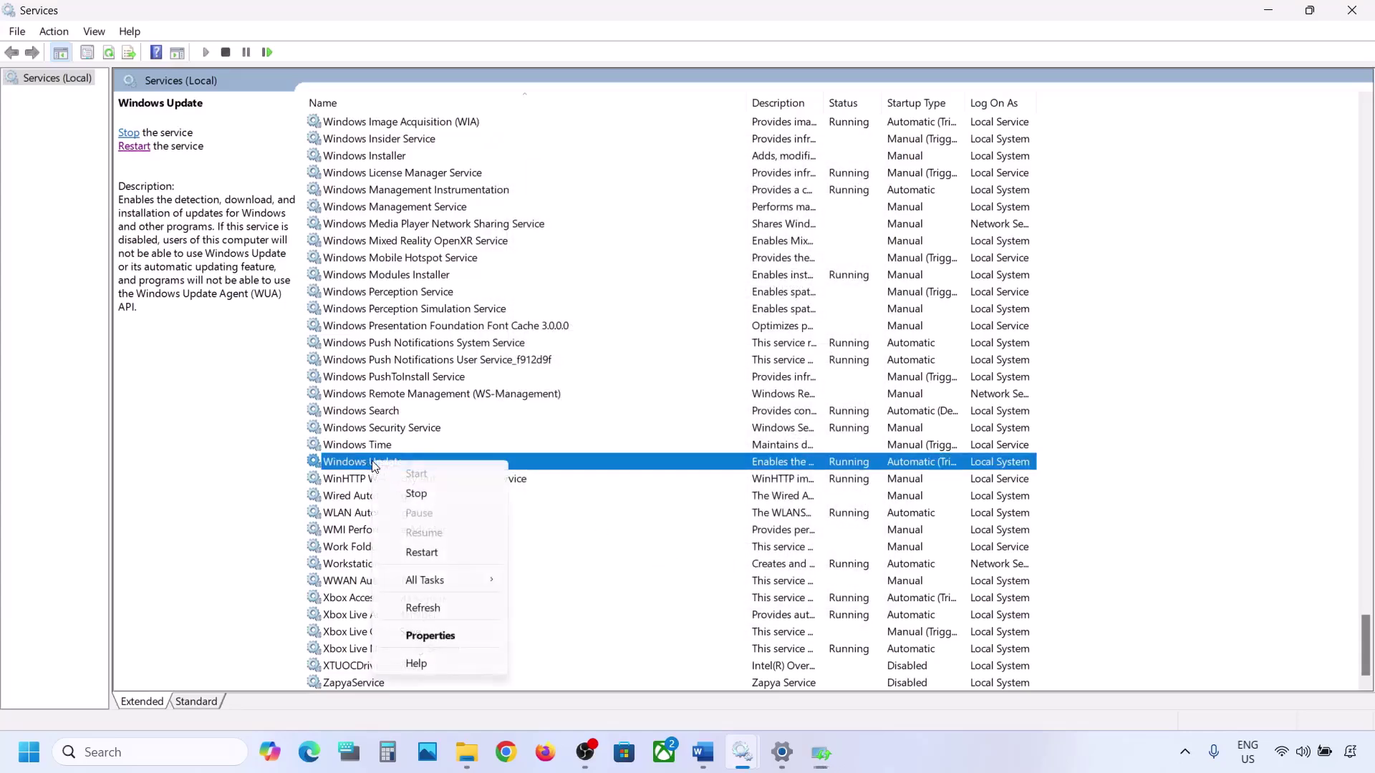
{"action": "left_click", "coordinate": [434, 552]}
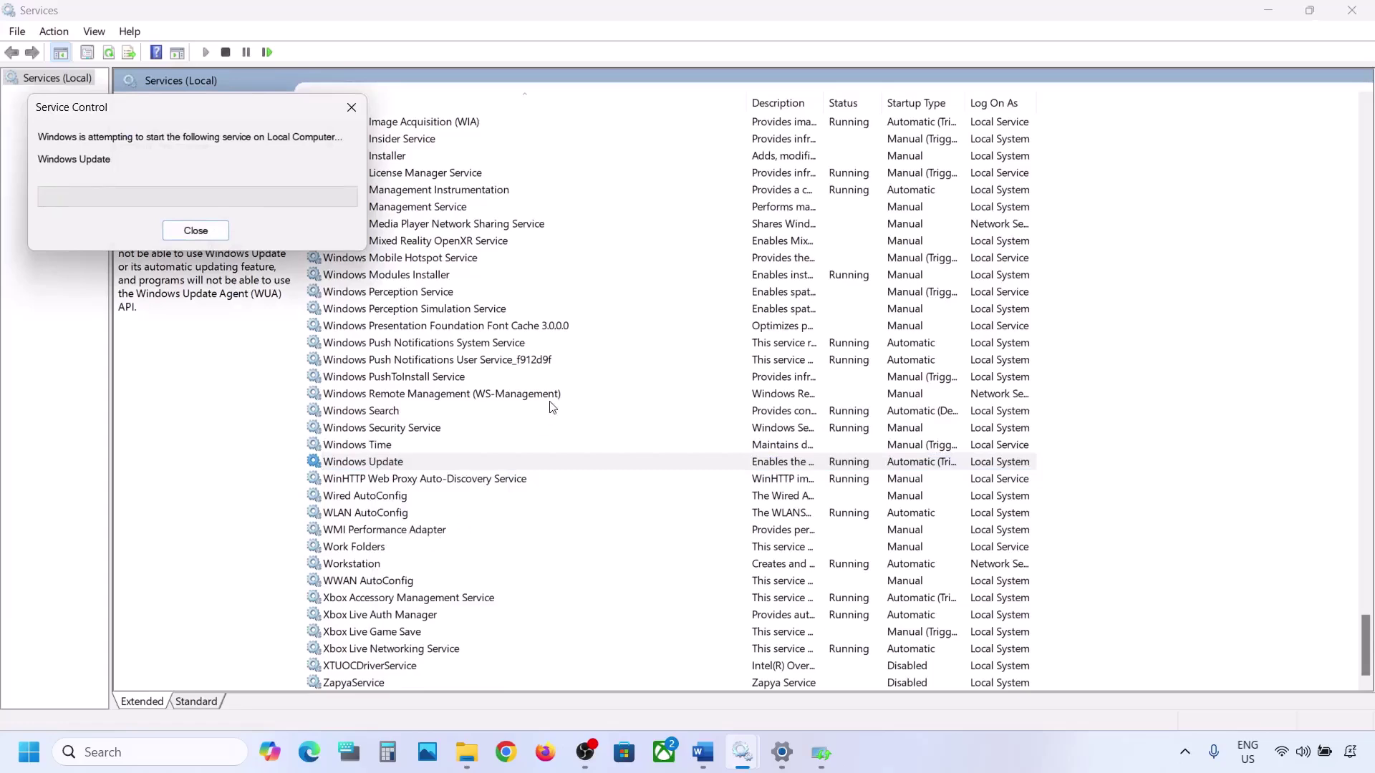
Set the Background Intelligent Transfer Service's startup type to Automatic, apply it, and restart the service.
{"action": "left_click", "coordinate": [407, 362]}
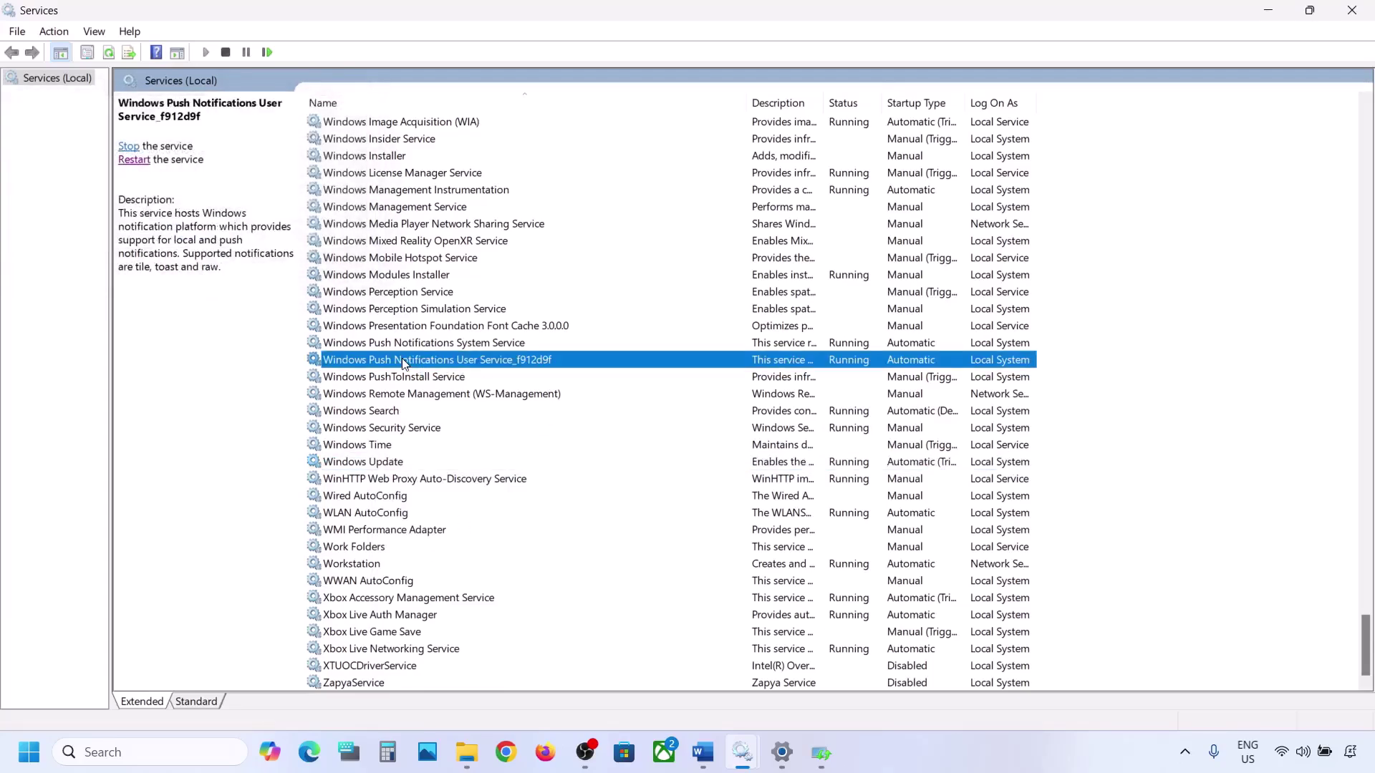
{"action": "key", "text": "b"}
{"action": "scroll", "coordinate": [414, 313], "scroll_direction": "up", "scroll_amount": 3}
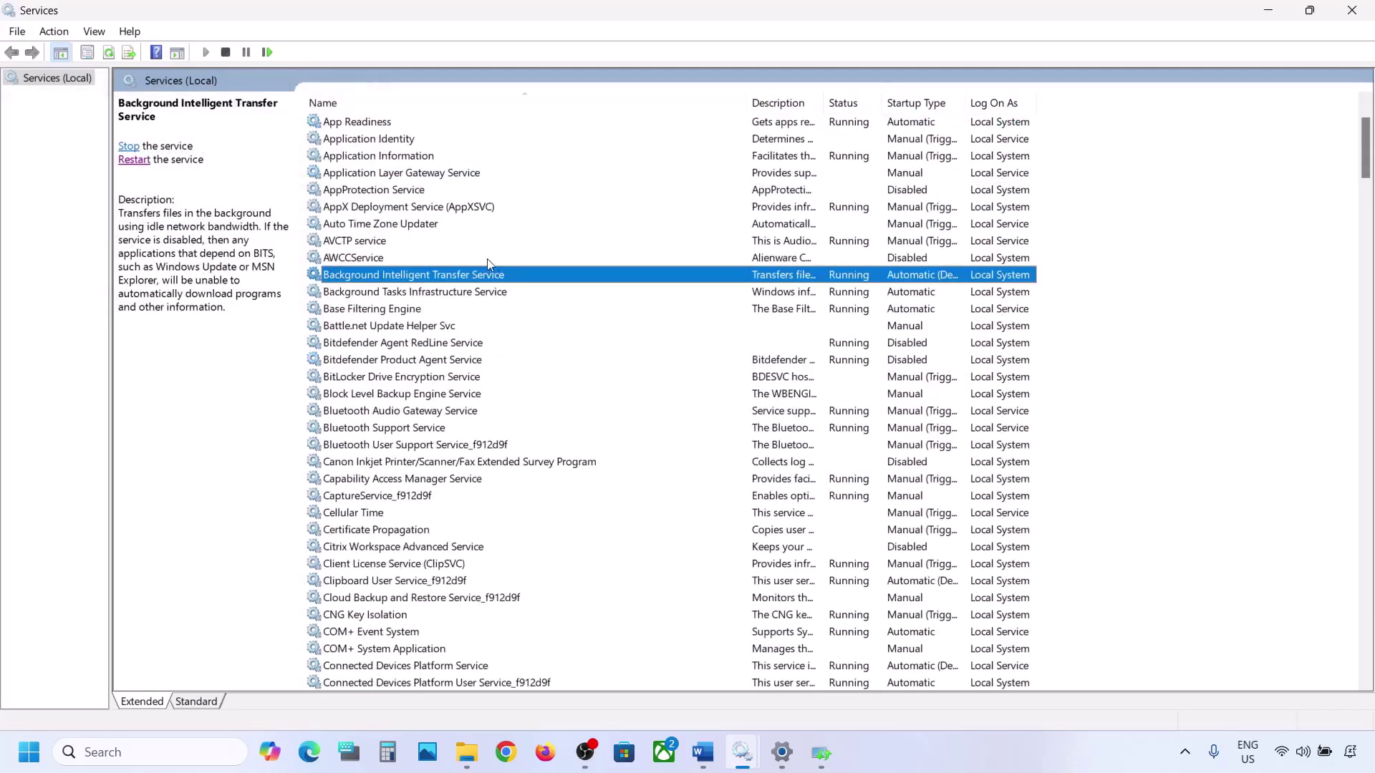
{"action": "double_click", "coordinate": [452, 285]}
{"action": "left_click", "coordinate": [633, 353]}
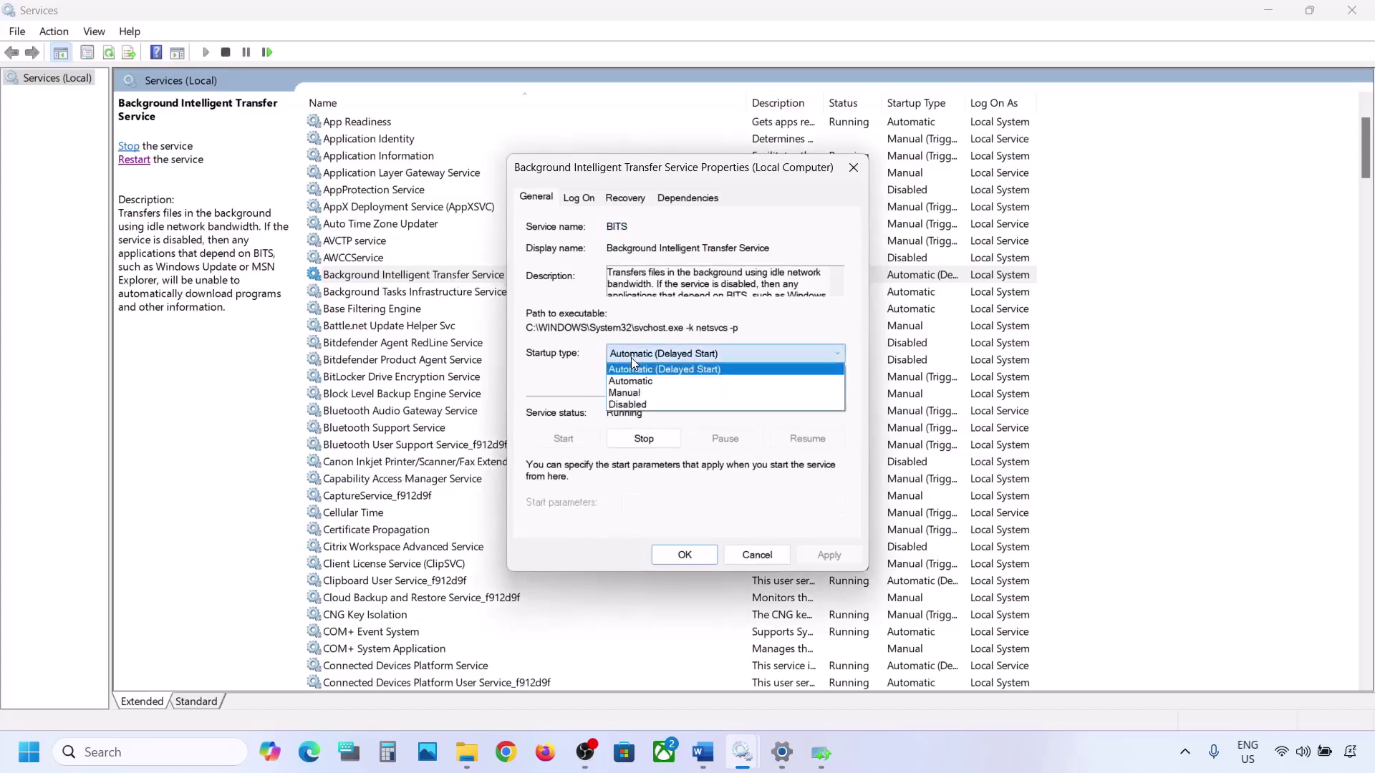
{"action": "left_click", "coordinate": [637, 380]}
{"action": "left_click", "coordinate": [817, 557]}
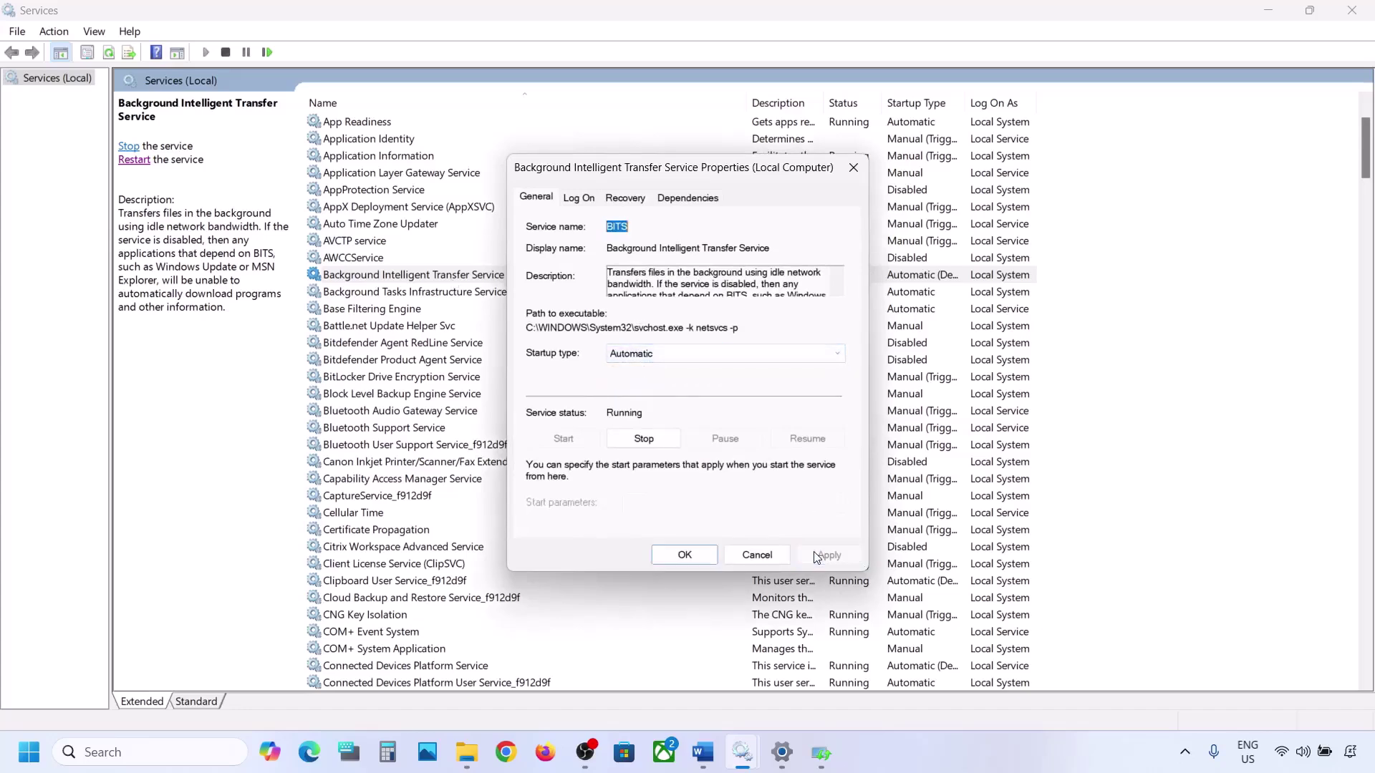
{"action": "left_click", "coordinate": [684, 555]}
{"action": "right_click", "coordinate": [423, 279]}
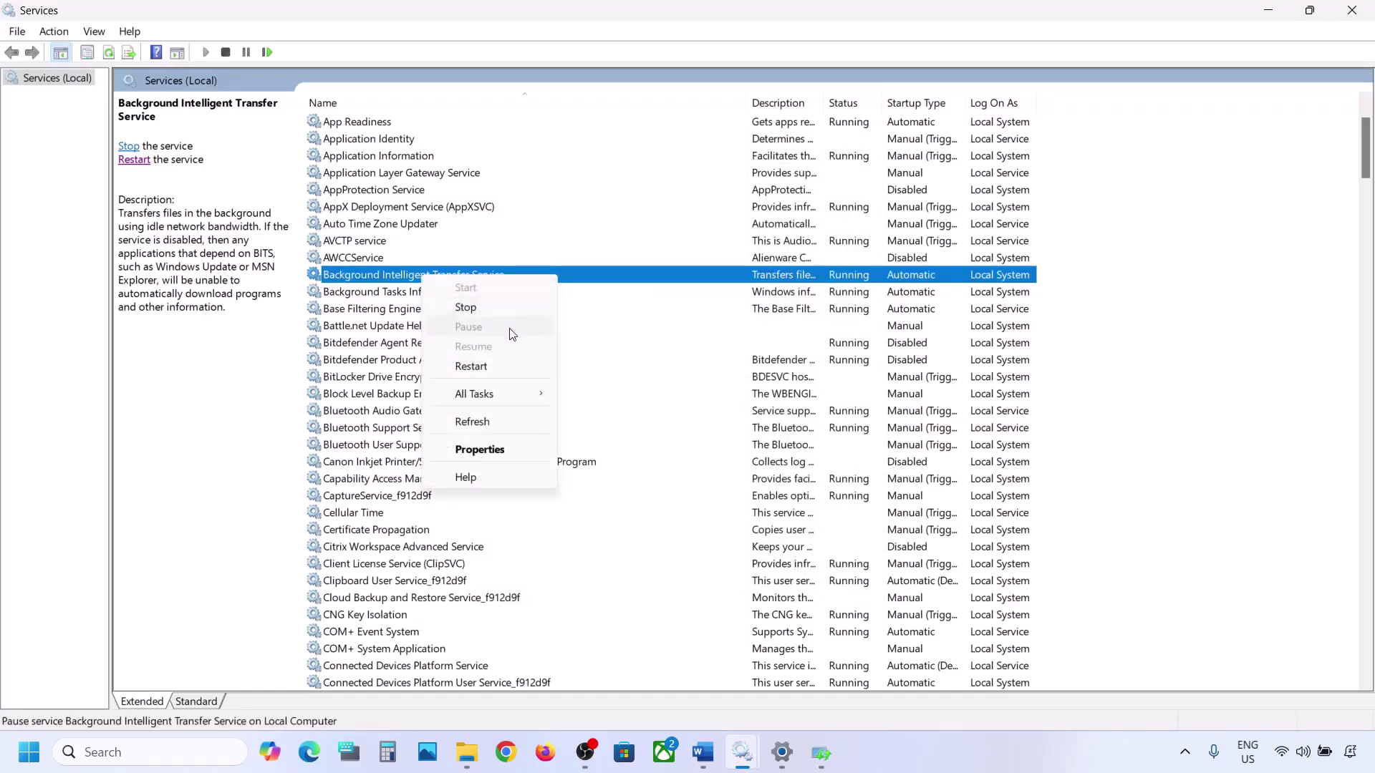
{"action": "left_click", "coordinate": [471, 366]}
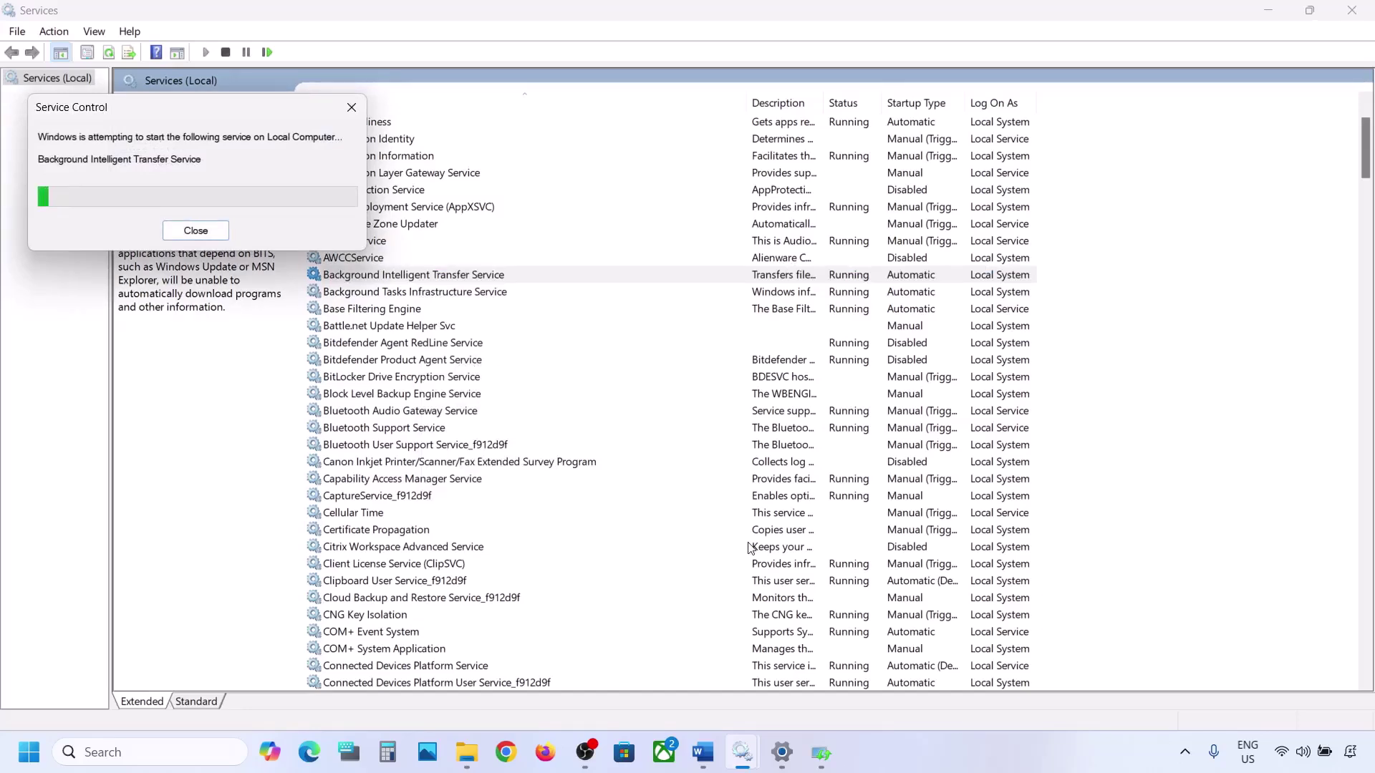
Copy the Windows 11 download page link under Step 5 of the Word document.
{"action": "mouse_move", "coordinate": [708, 757]}
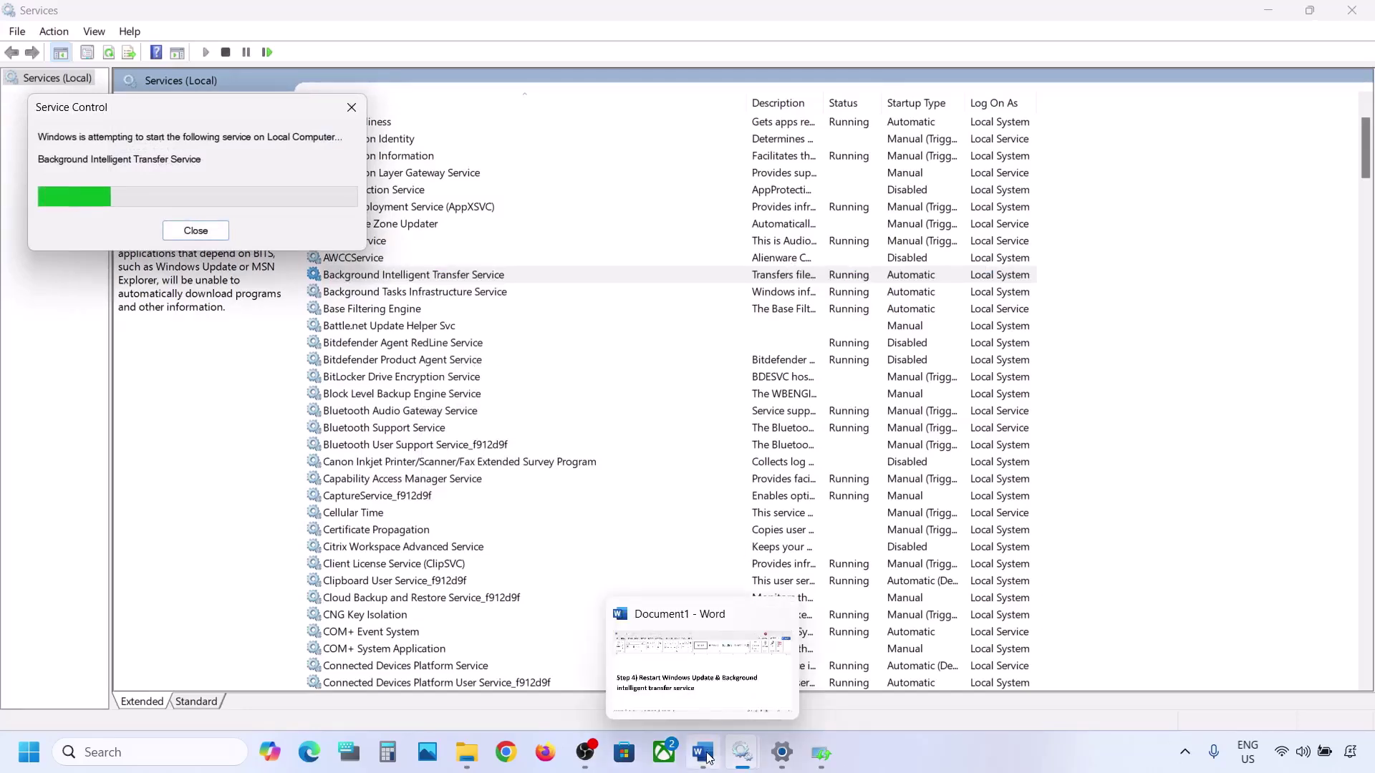
{"action": "left_click", "coordinate": [706, 756]}
{"action": "scroll", "coordinate": [660, 516], "scroll_direction": "down", "scroll_amount": 5}
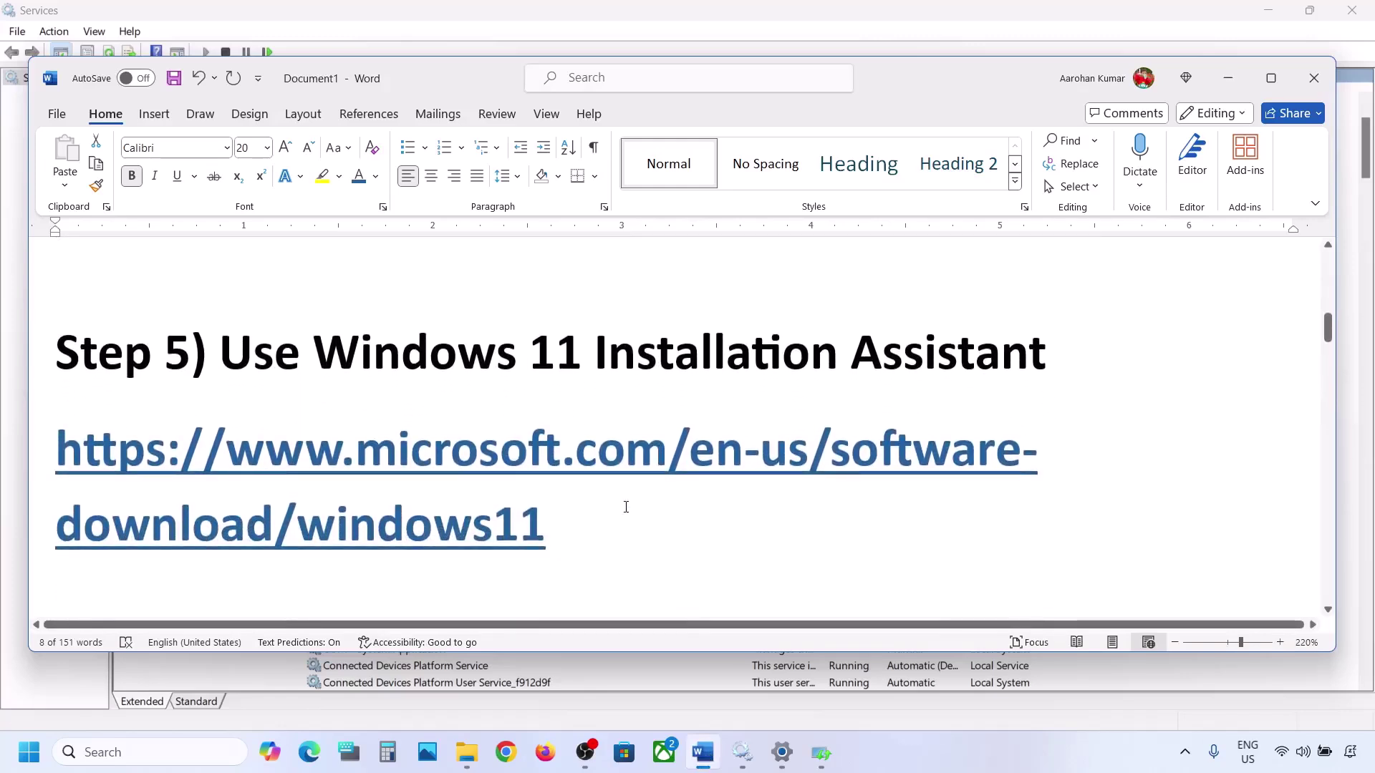
{"action": "left_click_drag", "start_coordinate": [571, 535], "coordinate": [57, 458]}
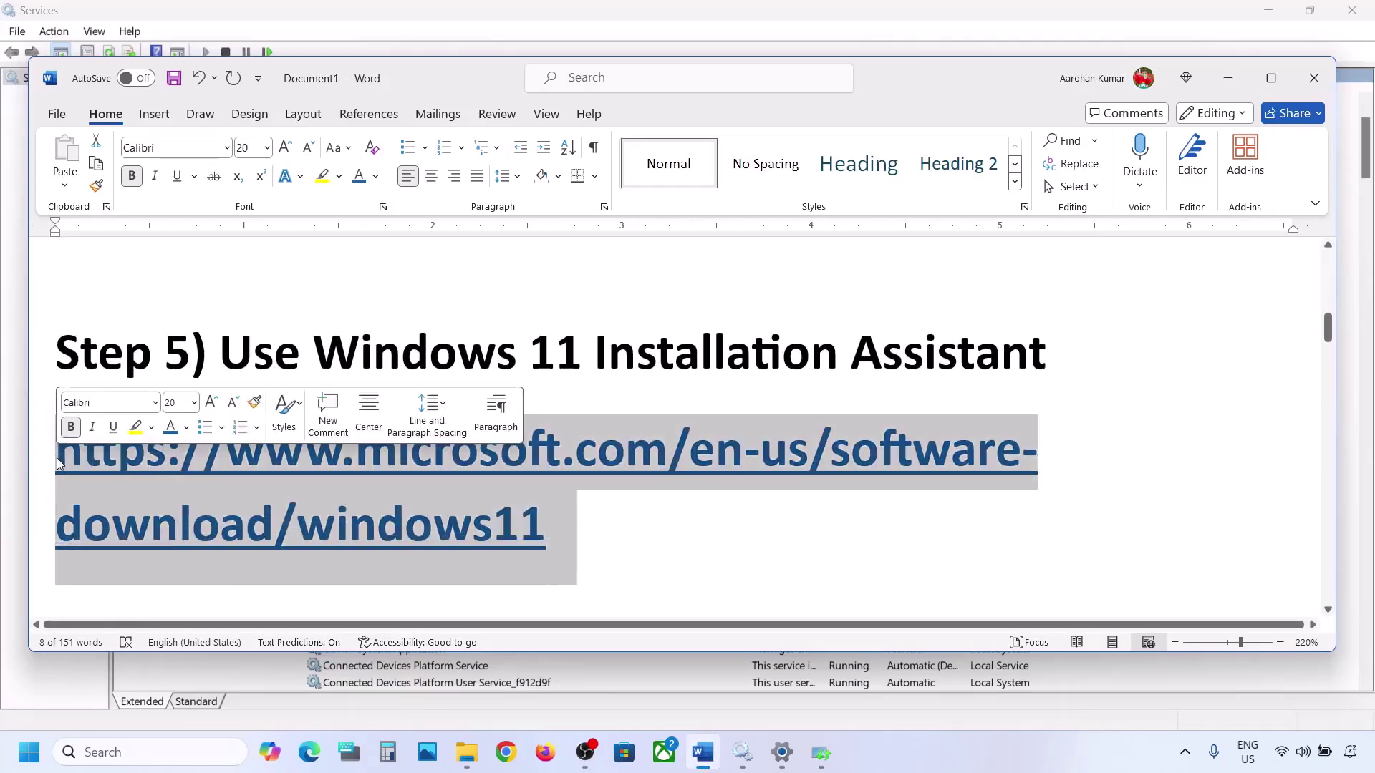
{"action": "right_click", "coordinate": [58, 458]}
{"action": "left_click", "coordinate": [136, 335]}
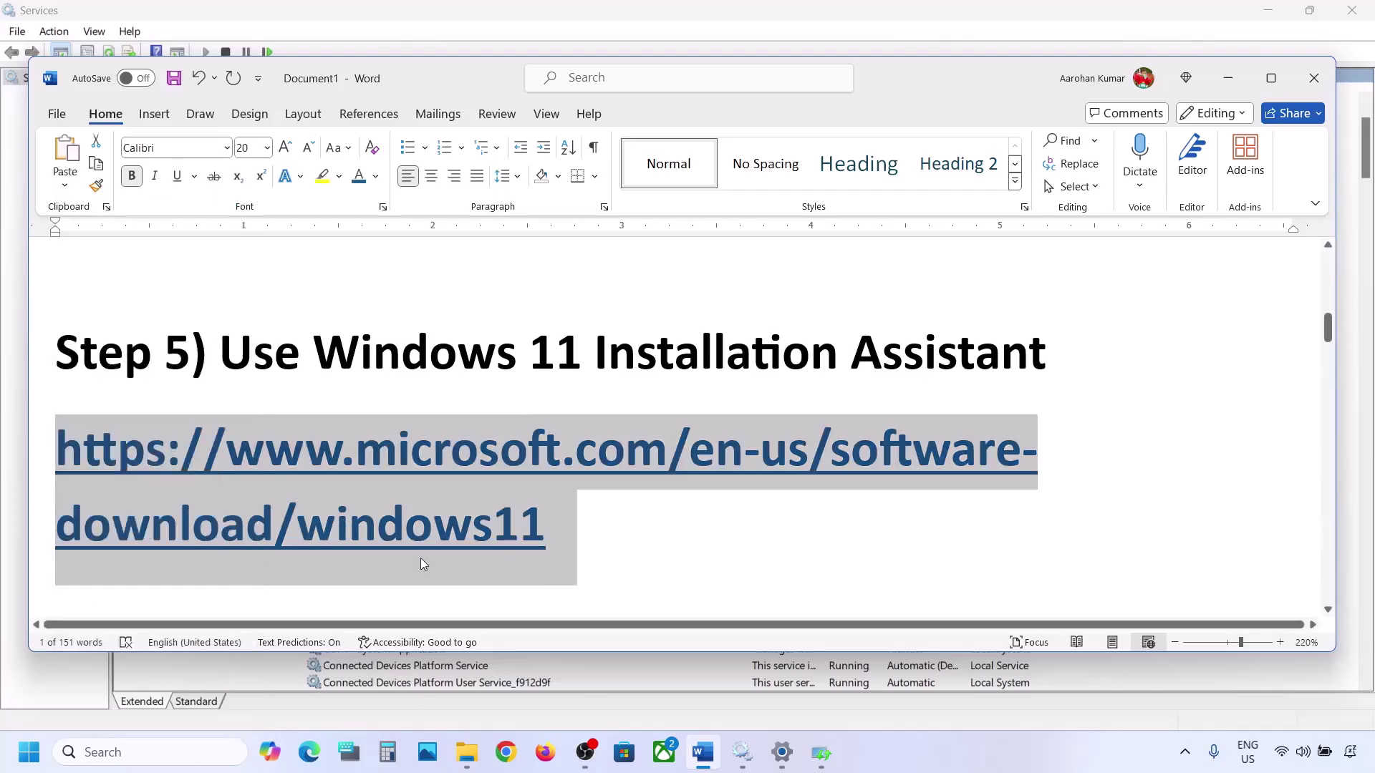
Open the copied link in Chrome, download and launch the Windows 11 Installation Assistant, and minimize its window.
{"action": "left_click", "coordinate": [506, 752]}
{"action": "key", "text": "ctrl+v"}
{"action": "key", "text": "Return"}
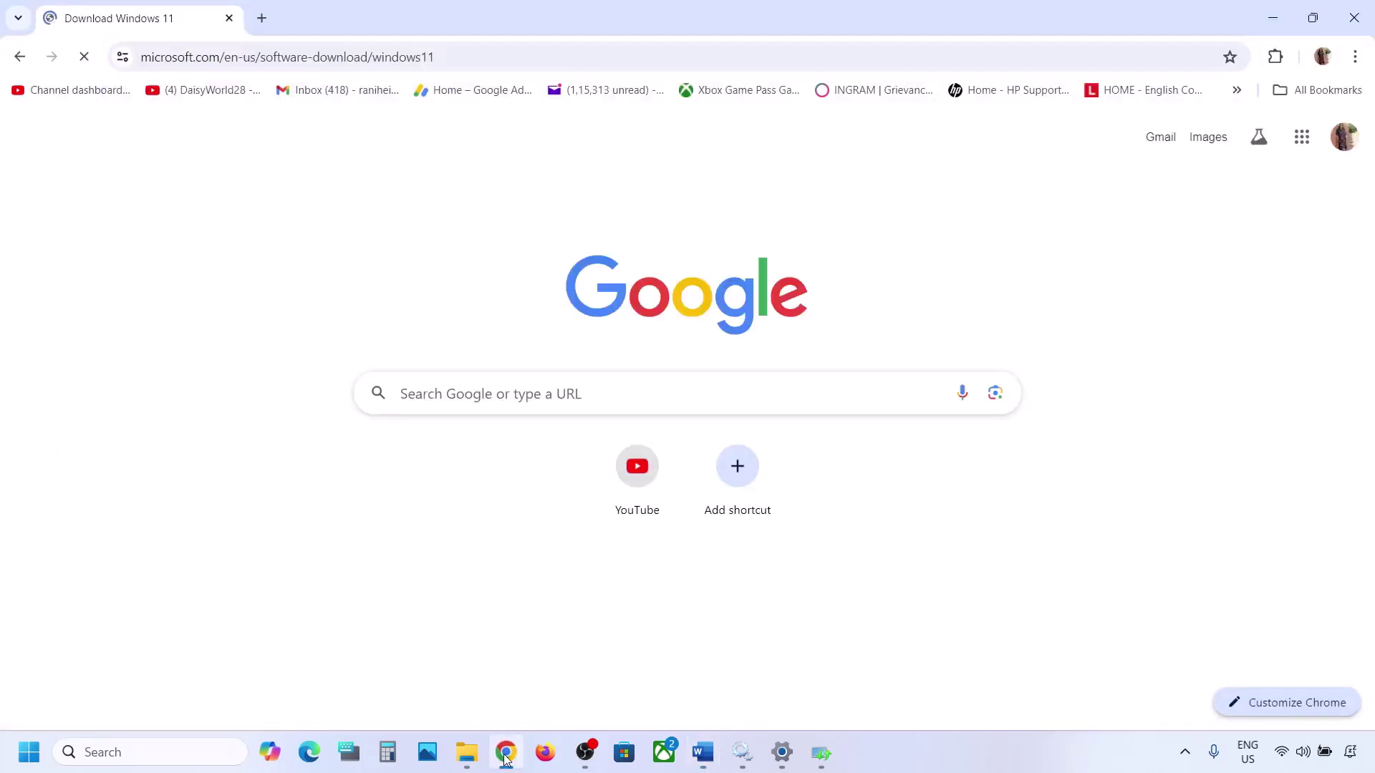
{"action": "scroll", "coordinate": [586, 484], "scroll_direction": "down", "scroll_amount": 1}
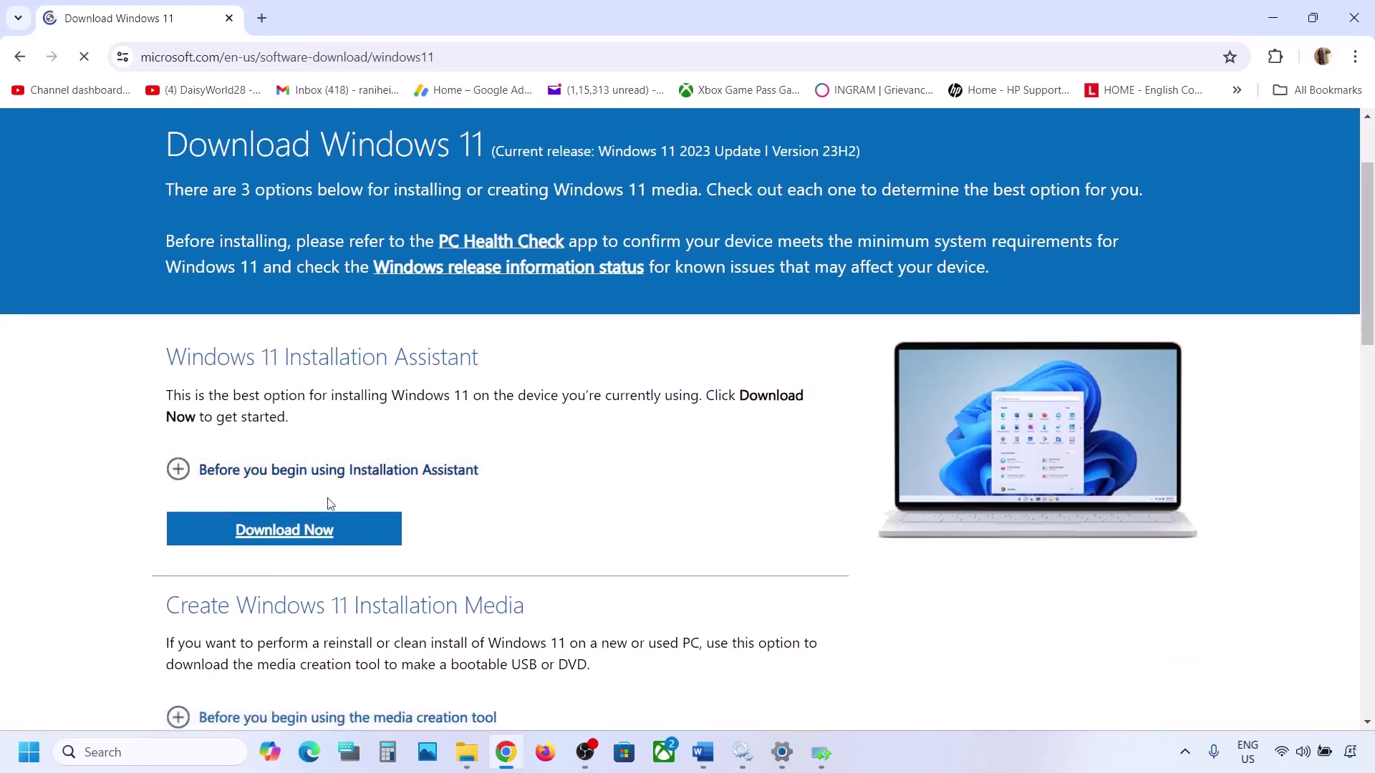
{"action": "left_click", "coordinate": [293, 528]}
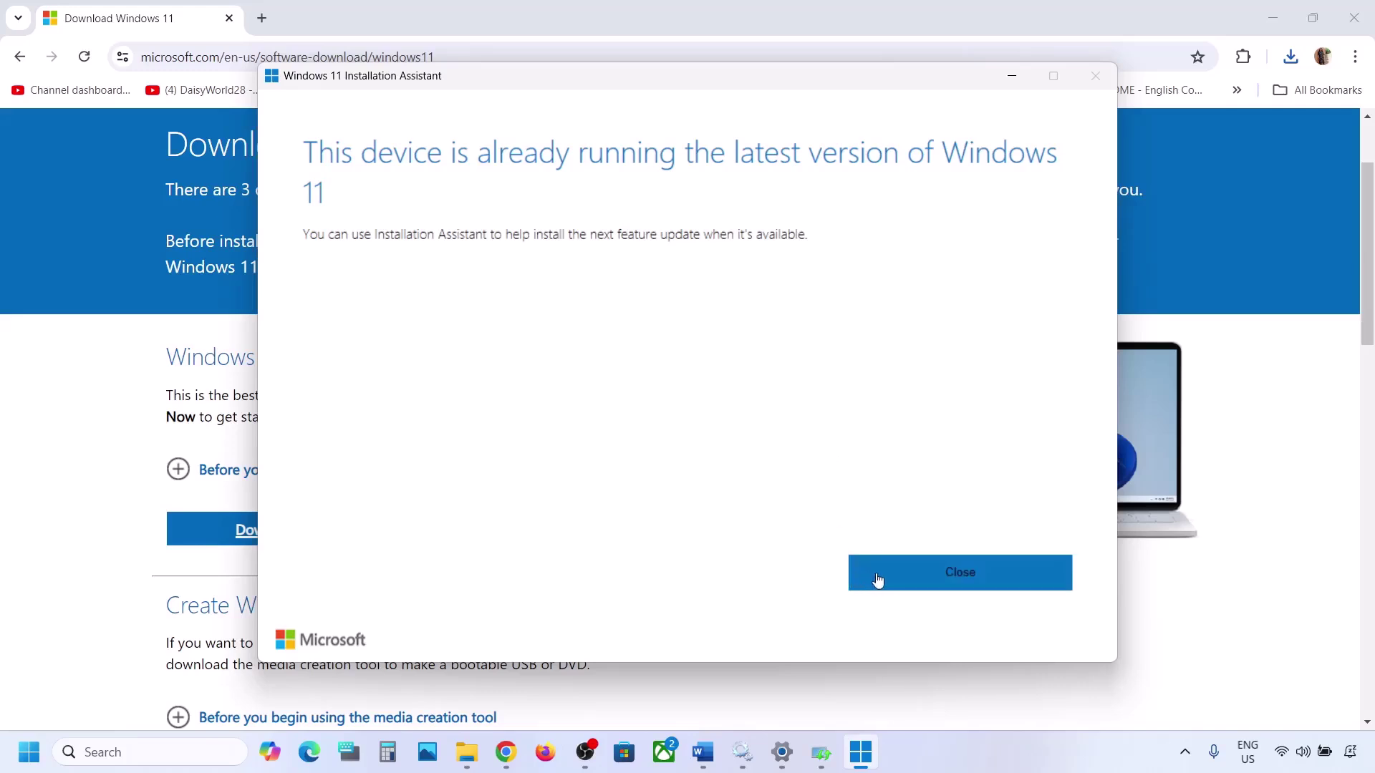
{"action": "left_click", "coordinate": [1020, 82]}
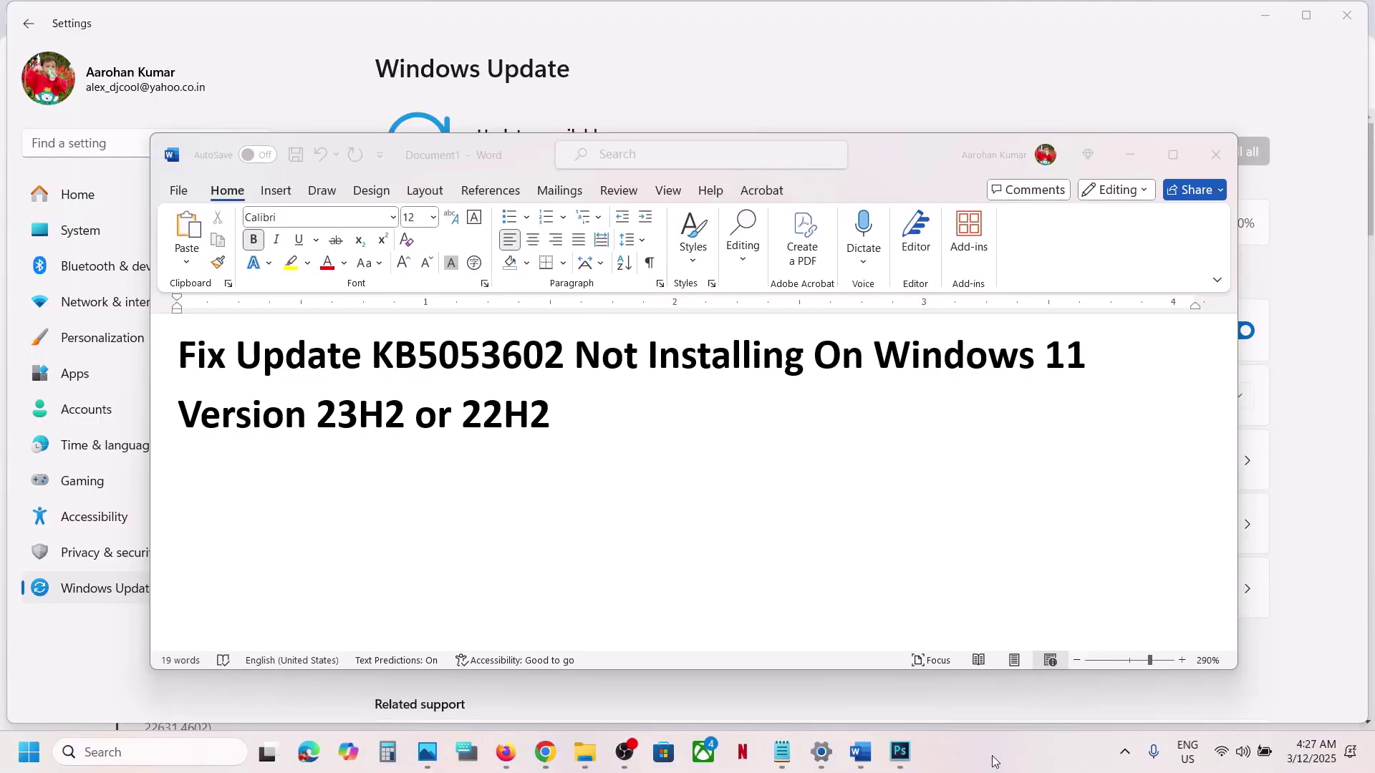
View Step 6 of the Word document with the Microsoft Update Catalog link.
{"action": "scroll", "coordinate": [593, 492], "scroll_direction": "down", "scroll_amount": 5}
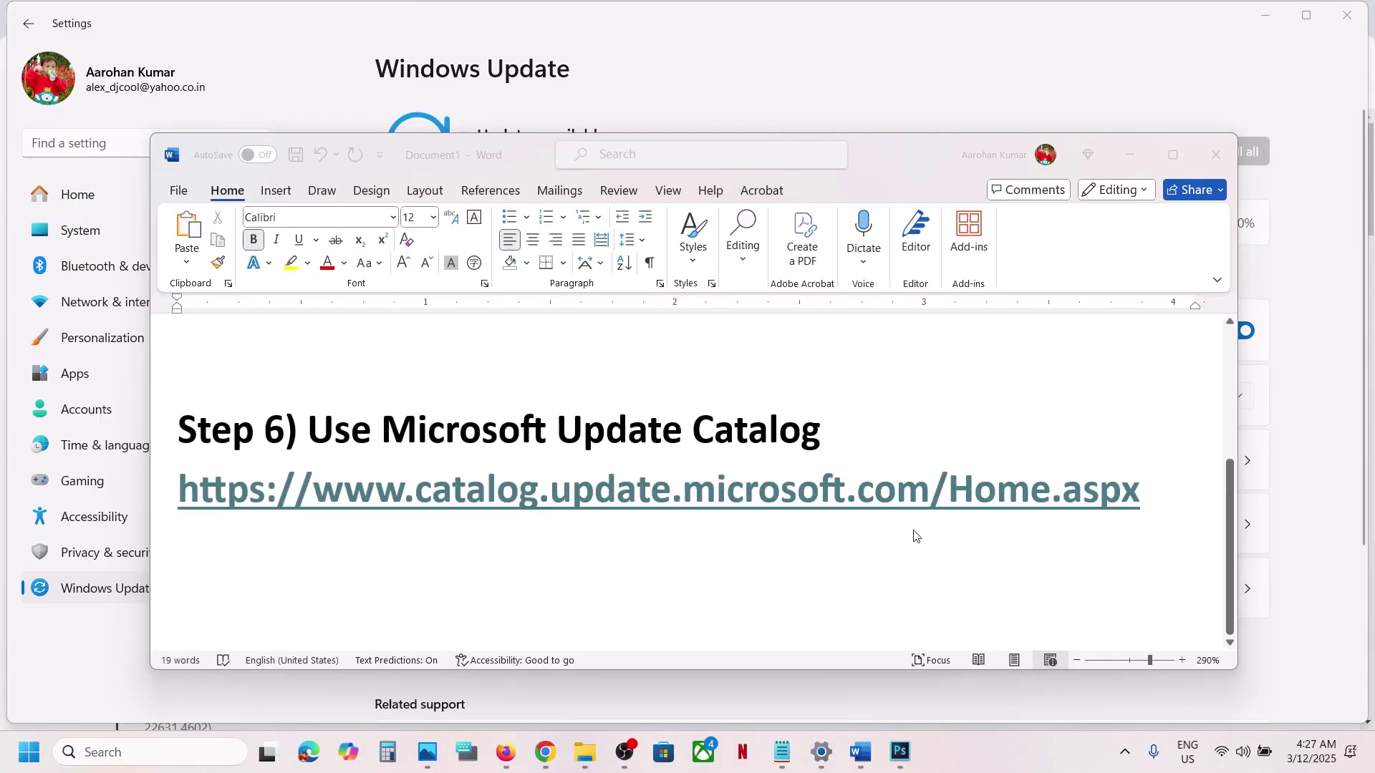
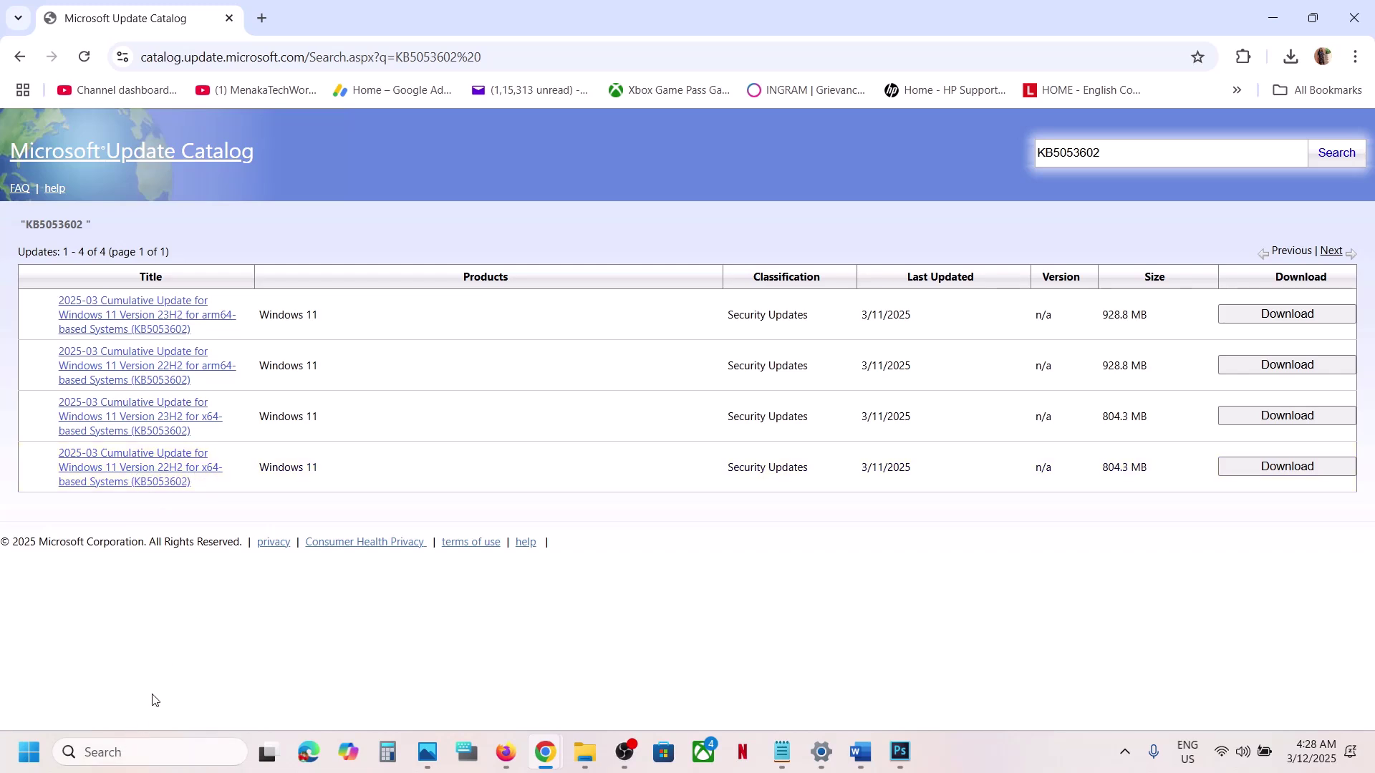
Check the installed Windows version with winver, moving its window off the catalog's update titles, and close it.
{"action": "left_click", "coordinate": [121, 749]}
{"action": "type", "text": "winver"}
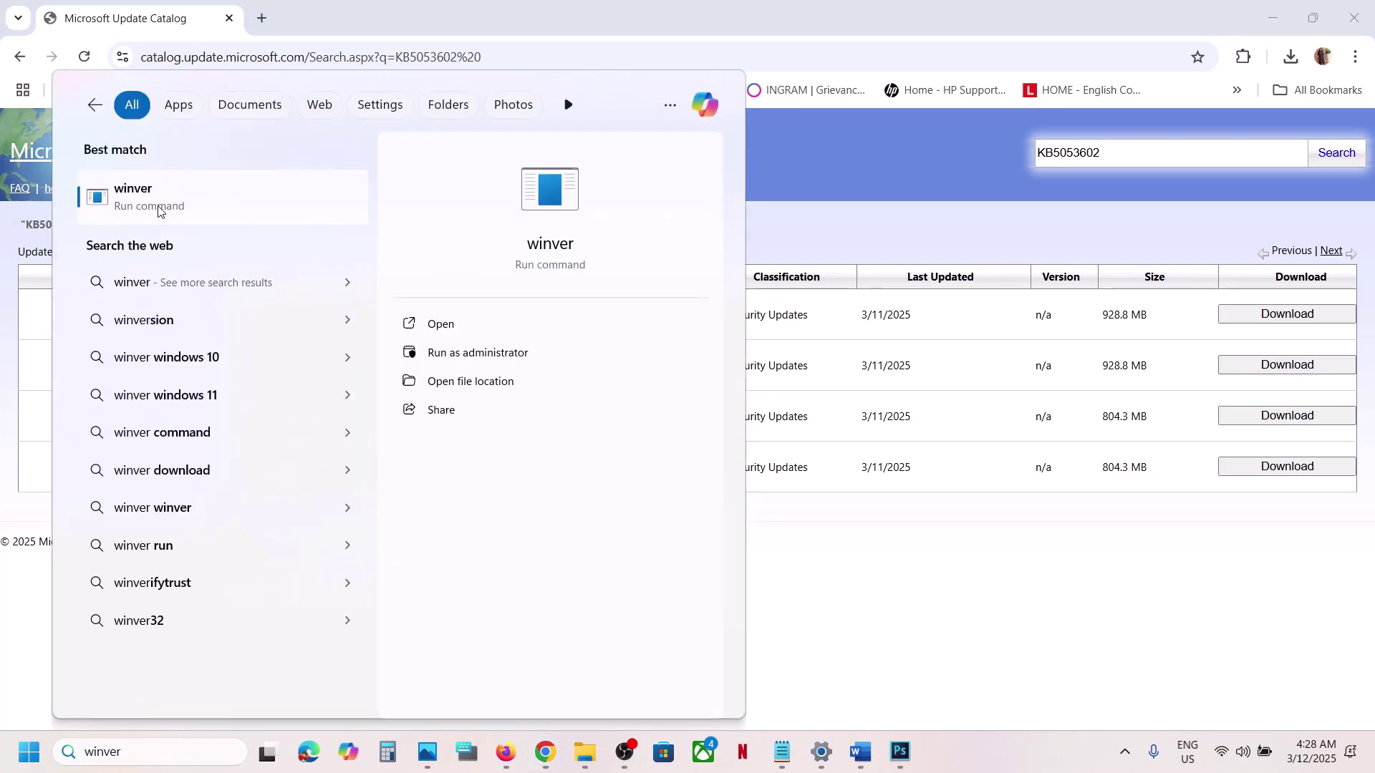
{"action": "left_click", "coordinate": [159, 210]}
{"action": "left_click_drag", "start_coordinate": [292, 53], "coordinate": [633, 259]}
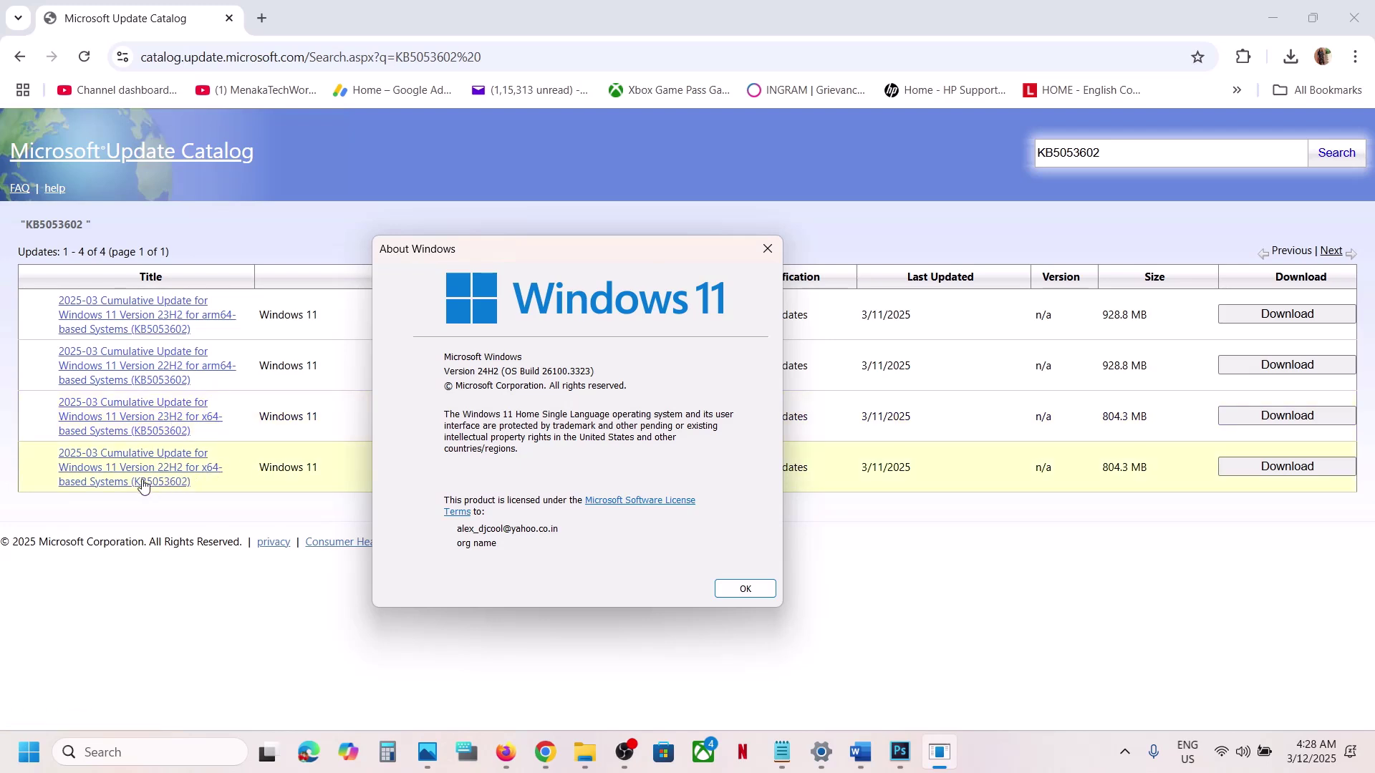
{"action": "left_click", "coordinate": [766, 251]}
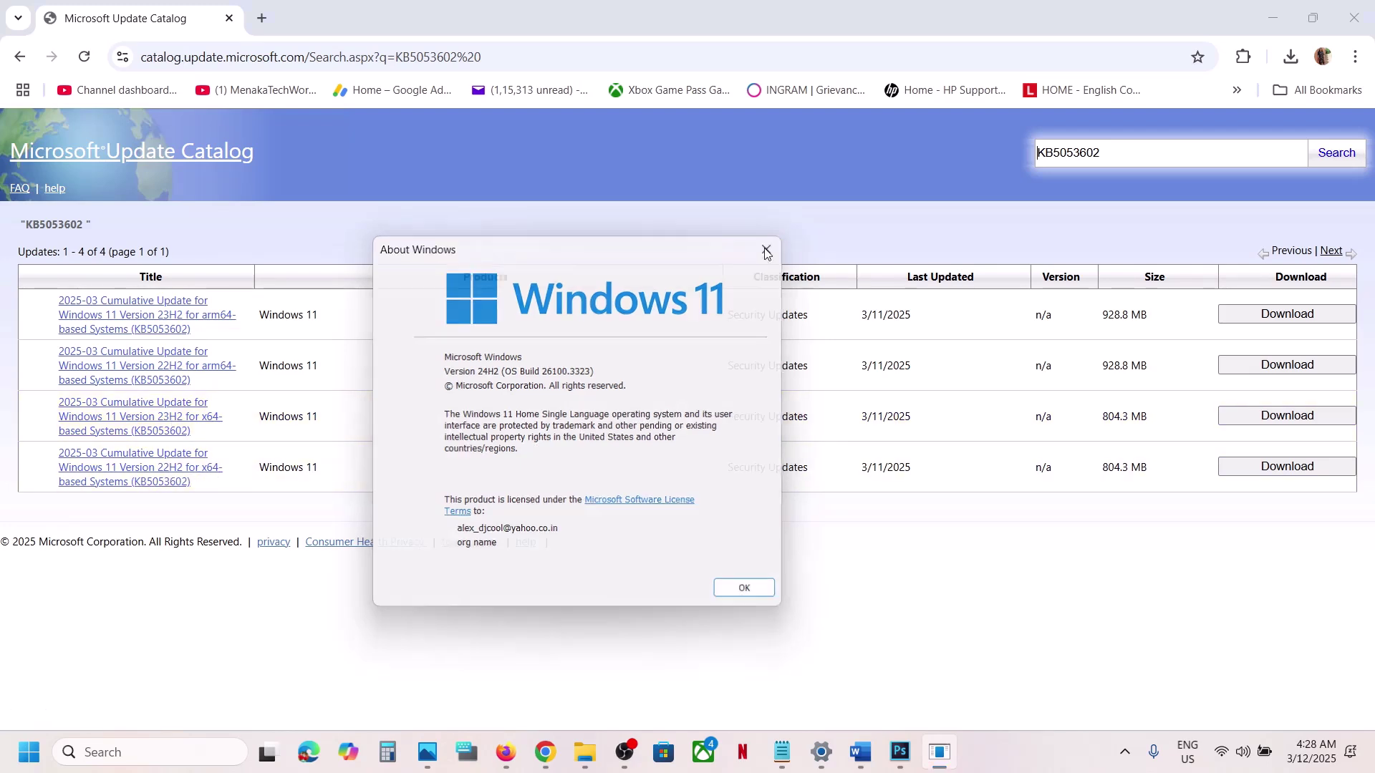
Check the system type in the device specifications on the Settings About page, and minimize Settings.
{"action": "left_click", "coordinate": [29, 752]}
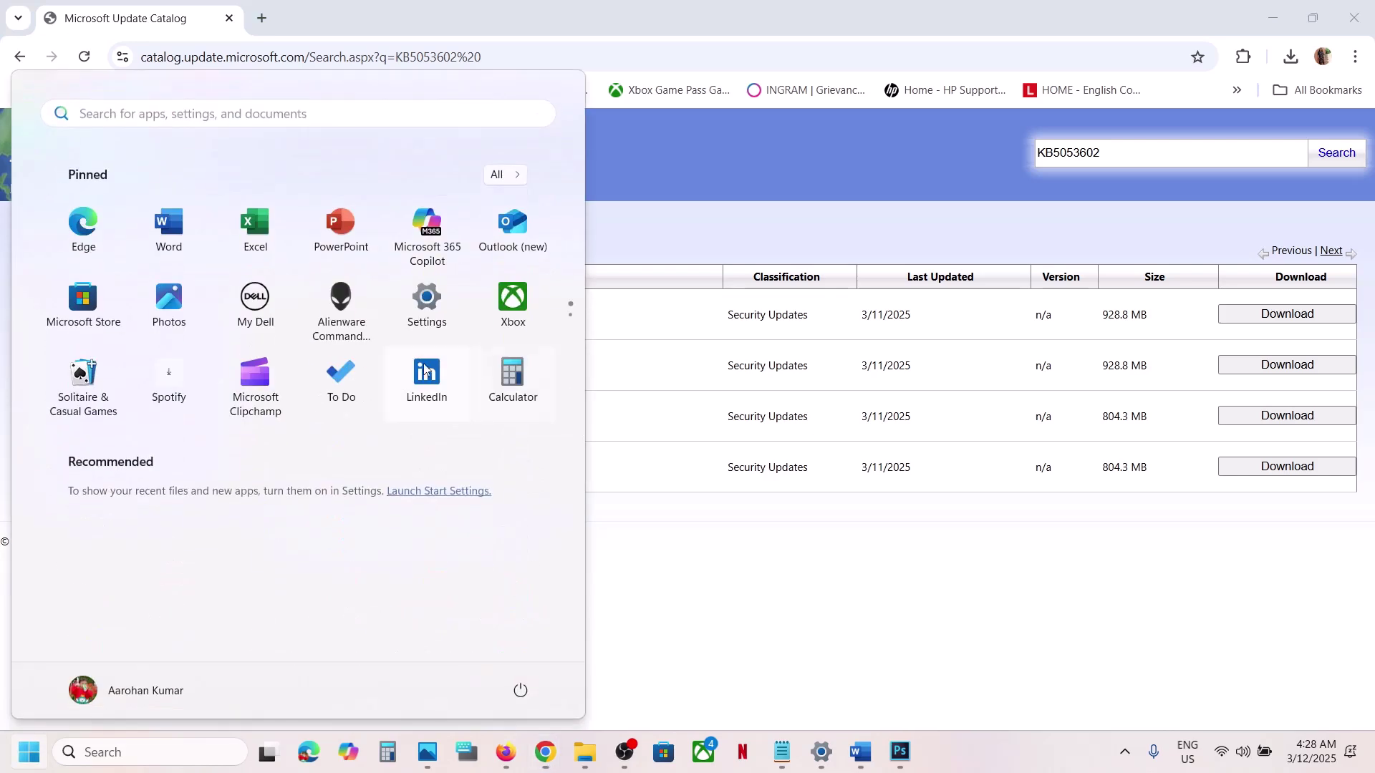
{"action": "left_click", "coordinate": [431, 331]}
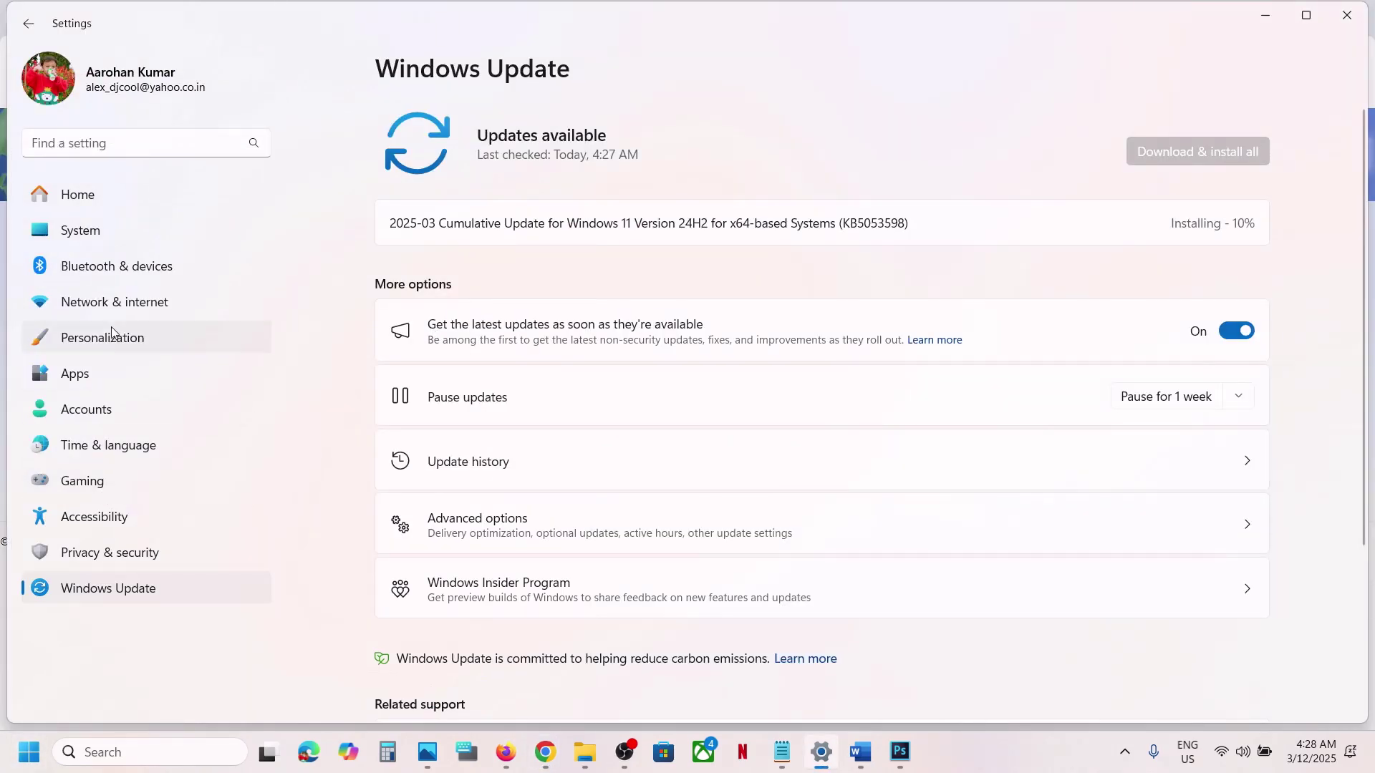
{"action": "left_click", "coordinate": [86, 234]}
{"action": "scroll", "coordinate": [573, 501], "scroll_direction": "down", "scroll_amount": 10}
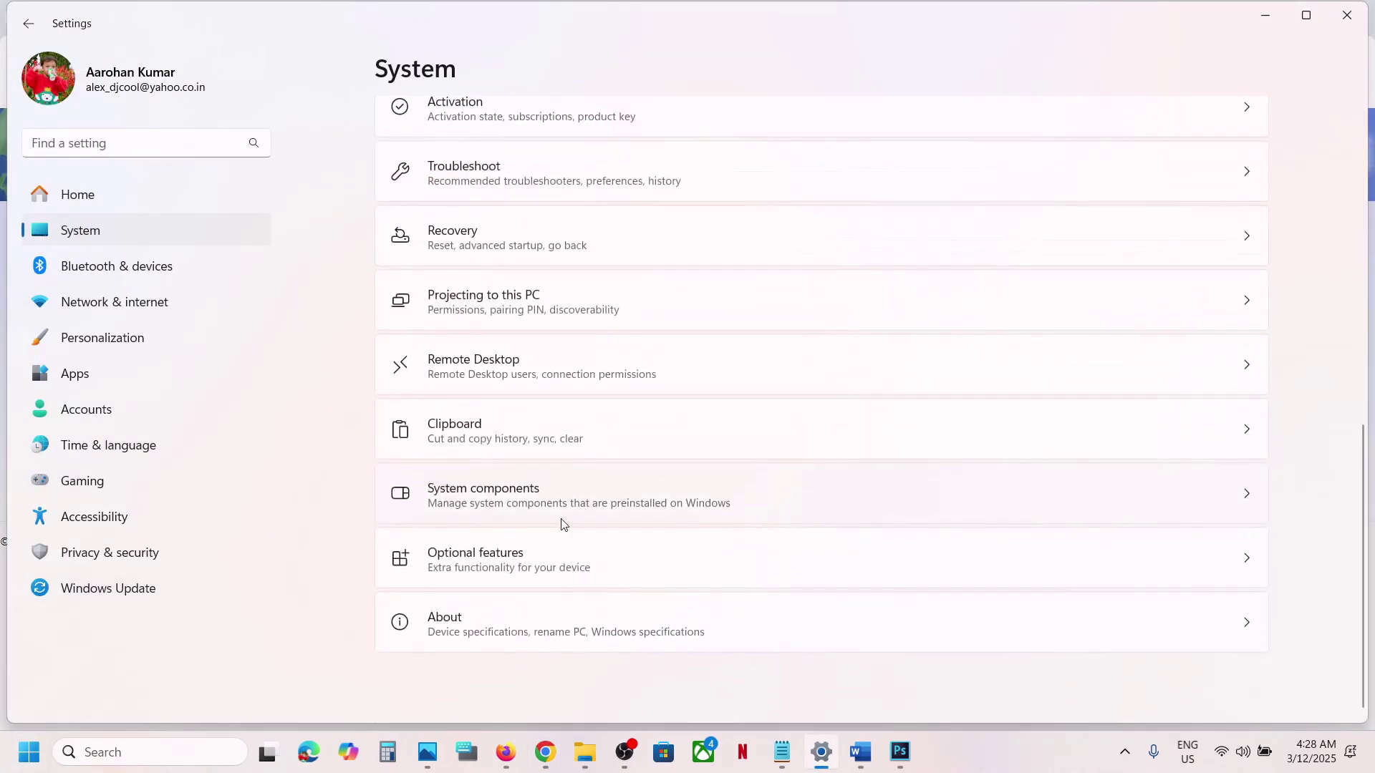
{"action": "left_click", "coordinate": [465, 631]}
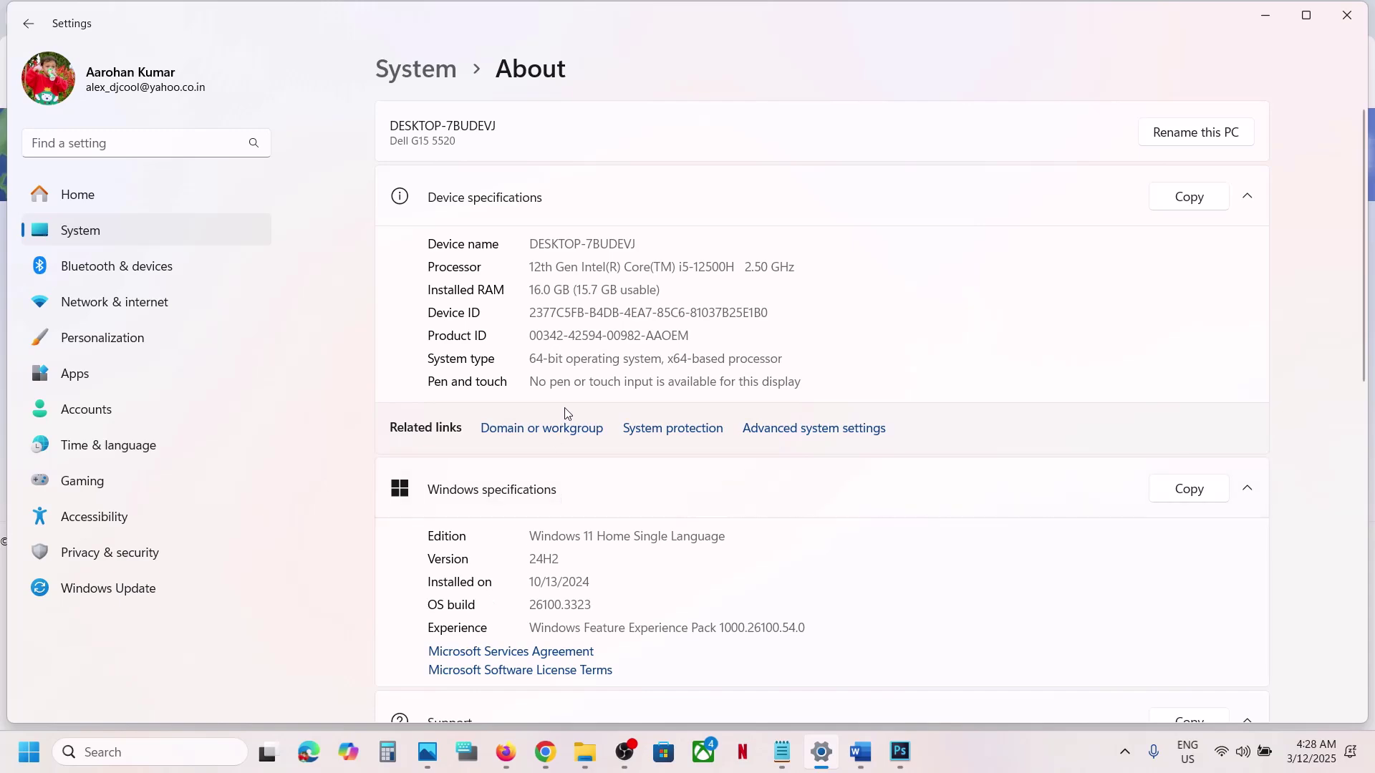
{"action": "left_click_drag", "start_coordinate": [531, 360], "coordinate": [789, 357]}
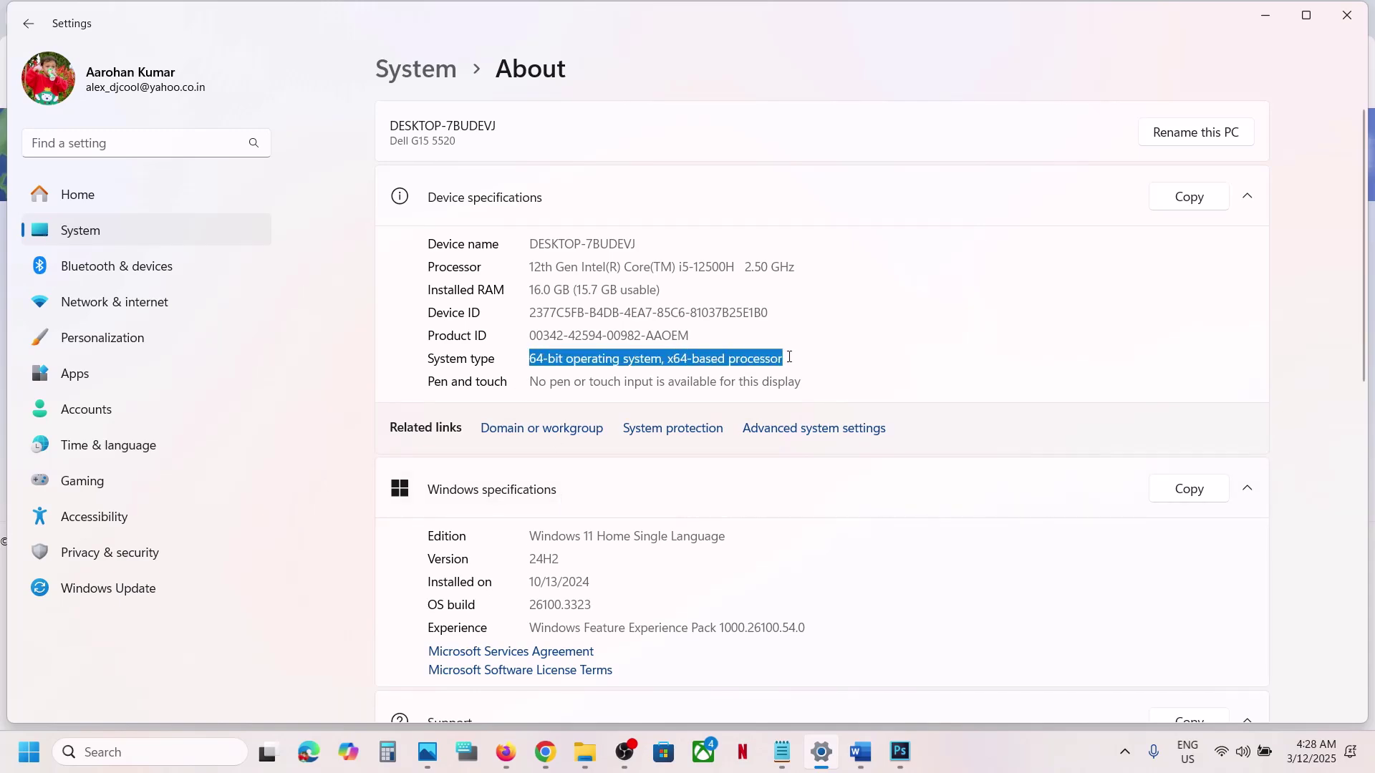
{"action": "left_click", "coordinate": [1264, 16]}
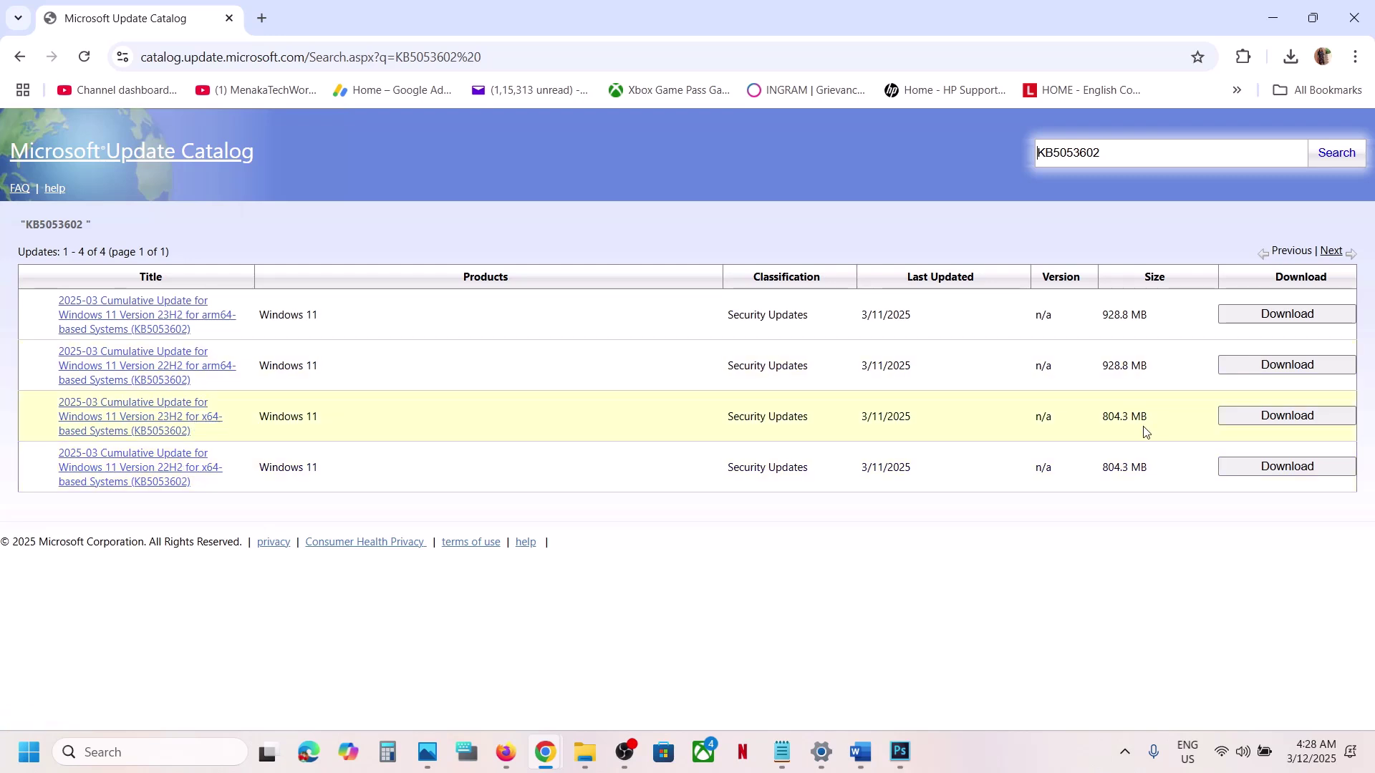
Download the KB5053602 .msu file for Windows 11 Version 23H2 x64-based Systems from the Microsoft Update Catalog.
{"action": "left_click", "coordinate": [1274, 419]}
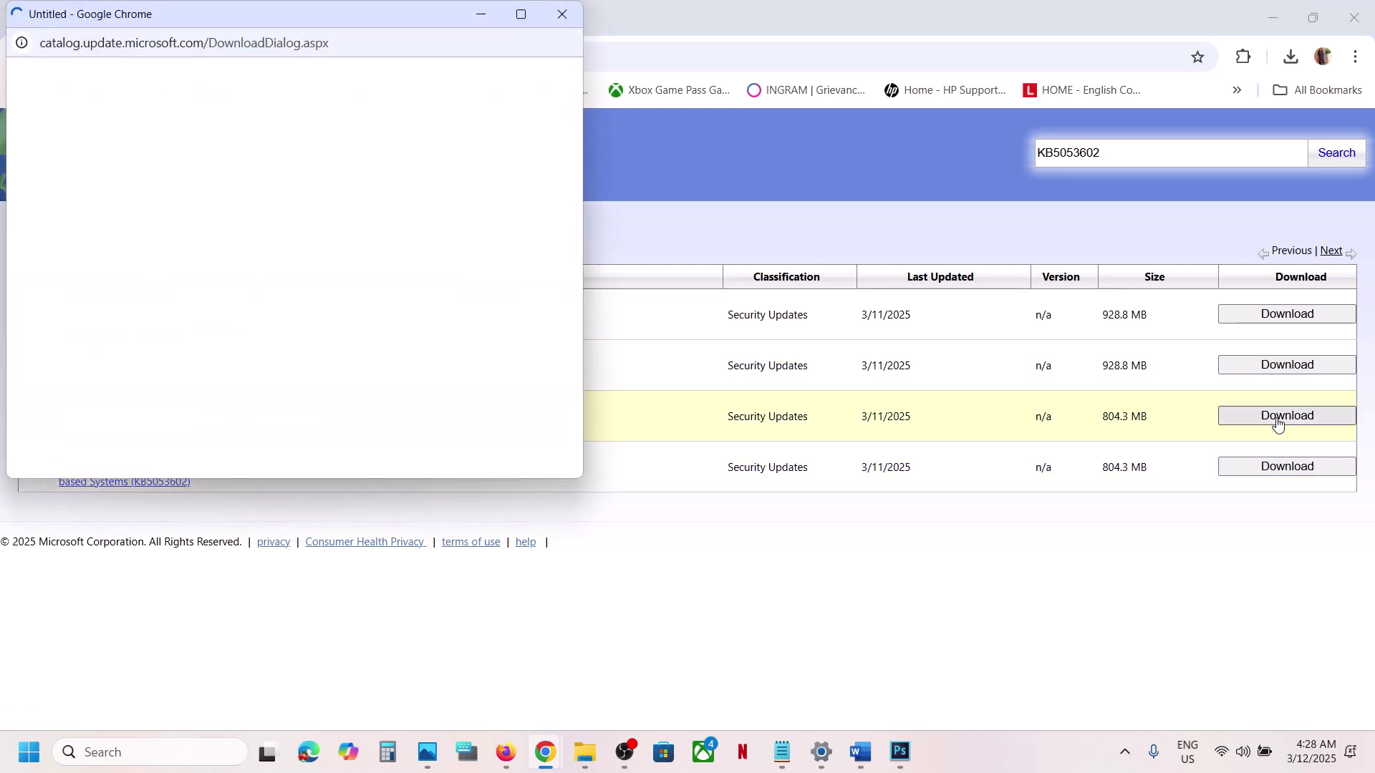
{"action": "left_click_drag", "start_coordinate": [365, 24], "coordinate": [681, 154]}
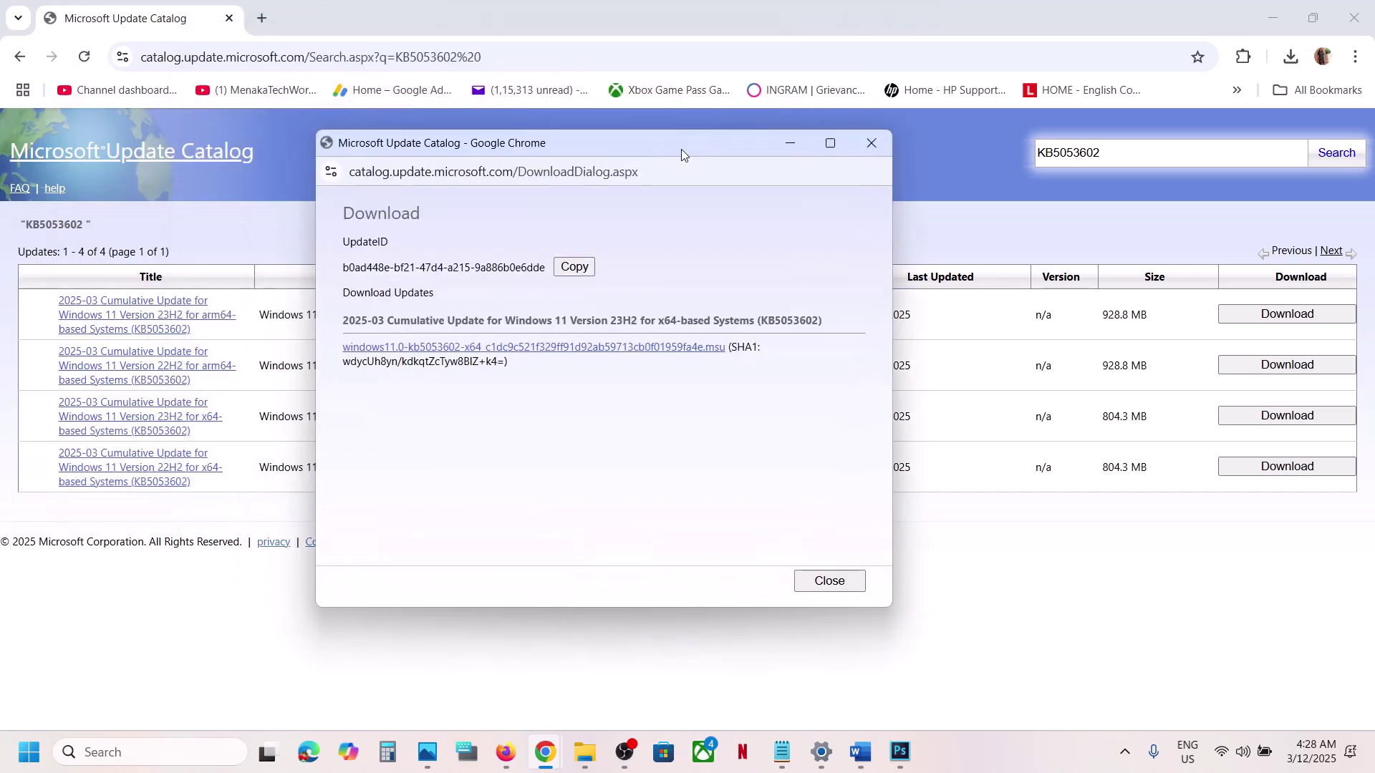
{"action": "left_click", "coordinate": [546, 352]}
{"action": "left_click", "coordinate": [876, 172]}
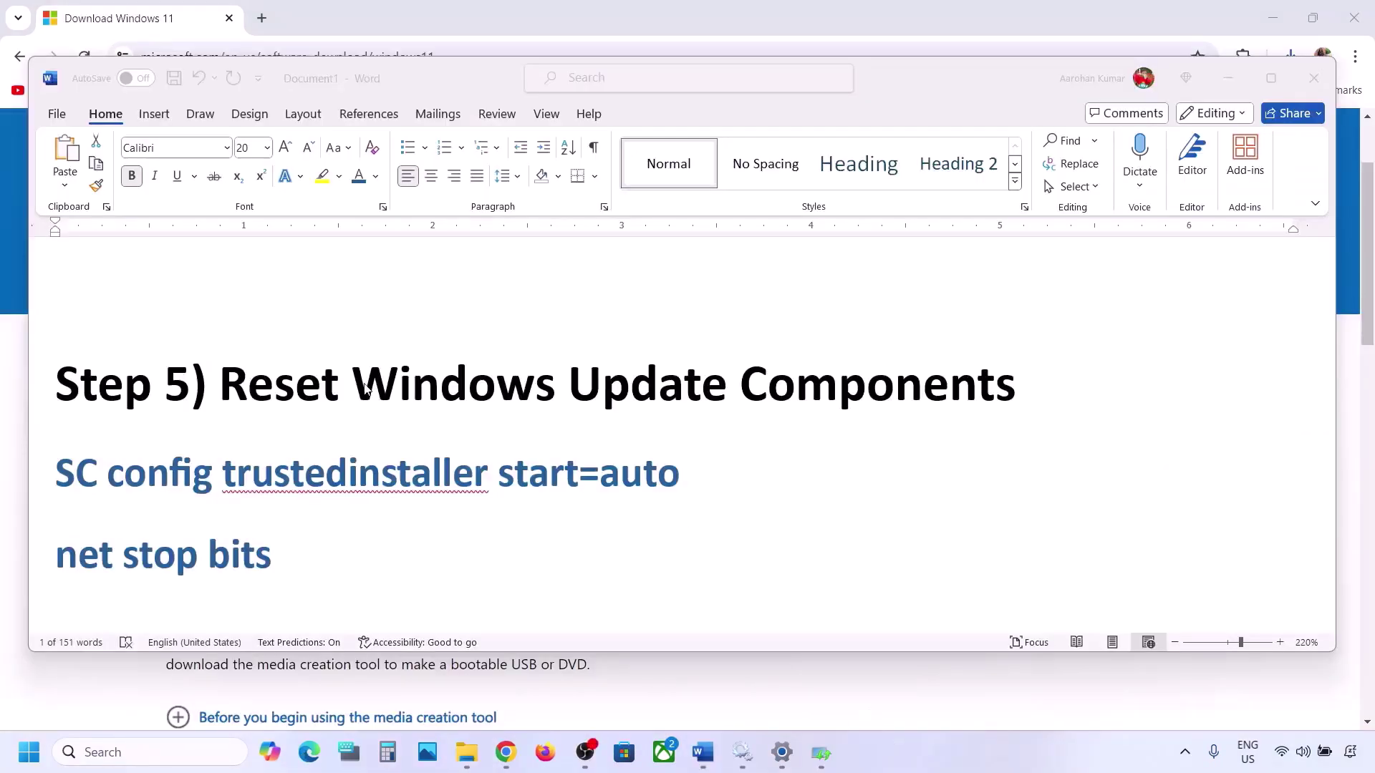
Copy the Step 5 reset commands in the Word document, from "SC config trustedinstaller start=auto" through "net start appidsvc".
{"action": "left_click_drag", "start_coordinate": [226, 380], "coordinate": [1016, 387]}
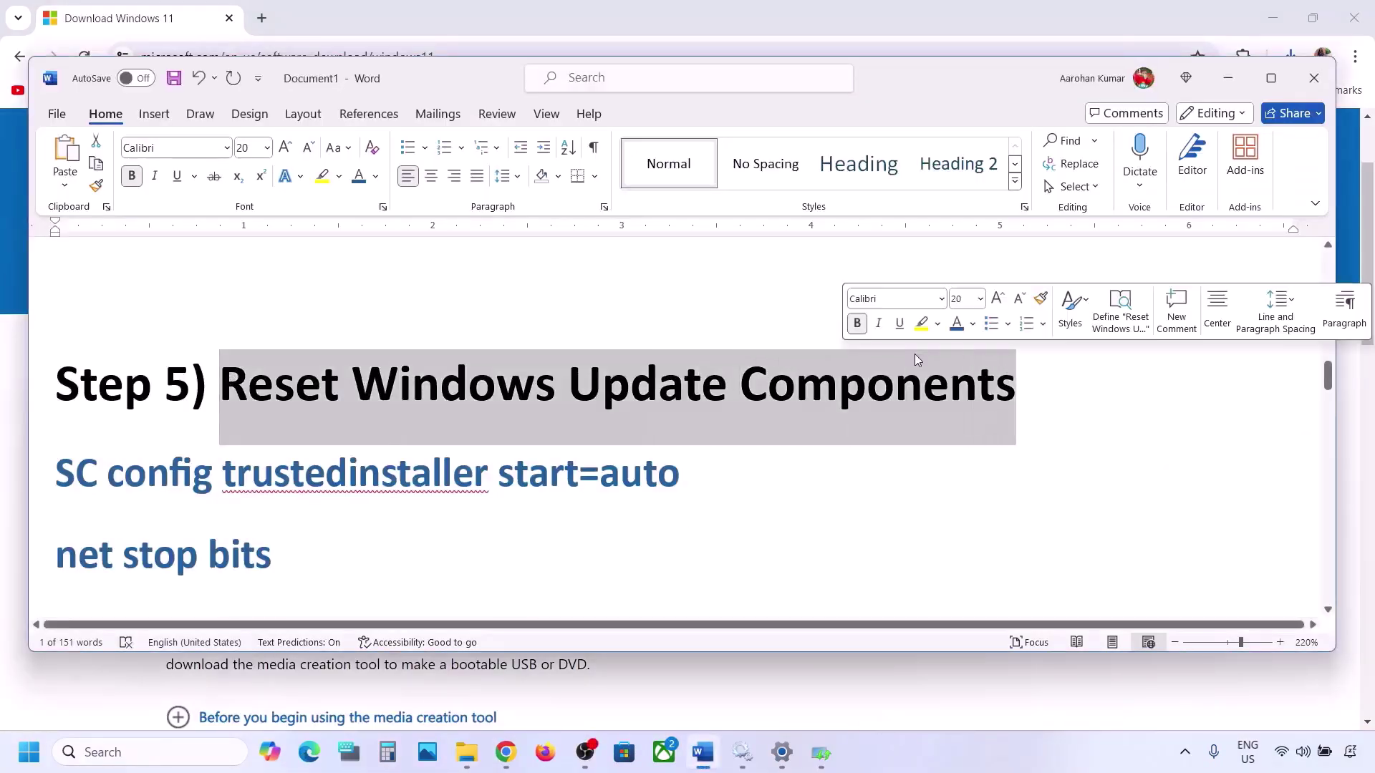
{"action": "left_click", "coordinate": [57, 470]}
{"action": "mouse_move", "coordinate": [58, 470]}
{"action": "left_mouse_down"}
{"action": "mouse_move", "coordinate": [57, 501]}
{"action": "mouse_move", "coordinate": [56, 474]}
{"action": "left_mouse_up"}
{"action": "scroll", "coordinate": [58, 501], "scroll_direction": "down", "scroll_amount": 3}
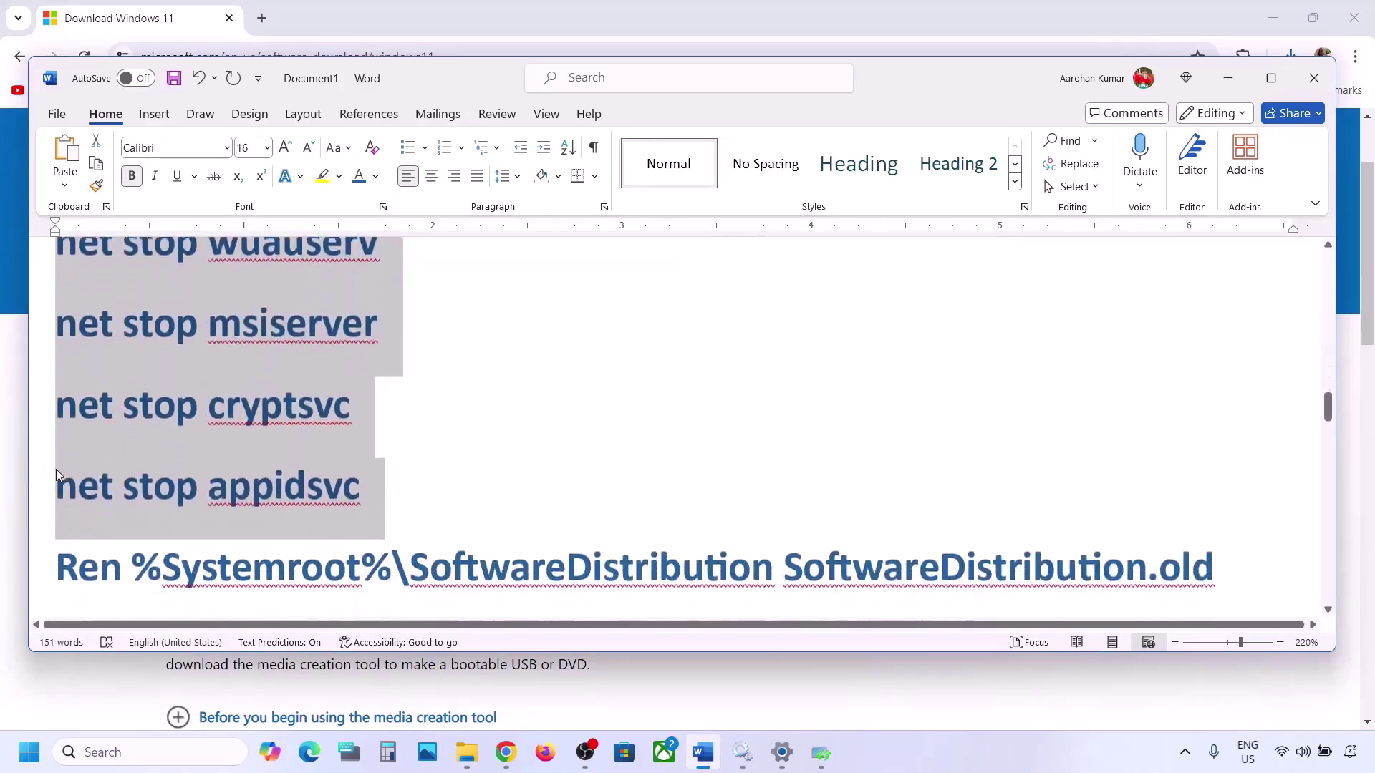
{"action": "scroll", "coordinate": [55, 470], "scroll_direction": "down", "scroll_amount": 12}
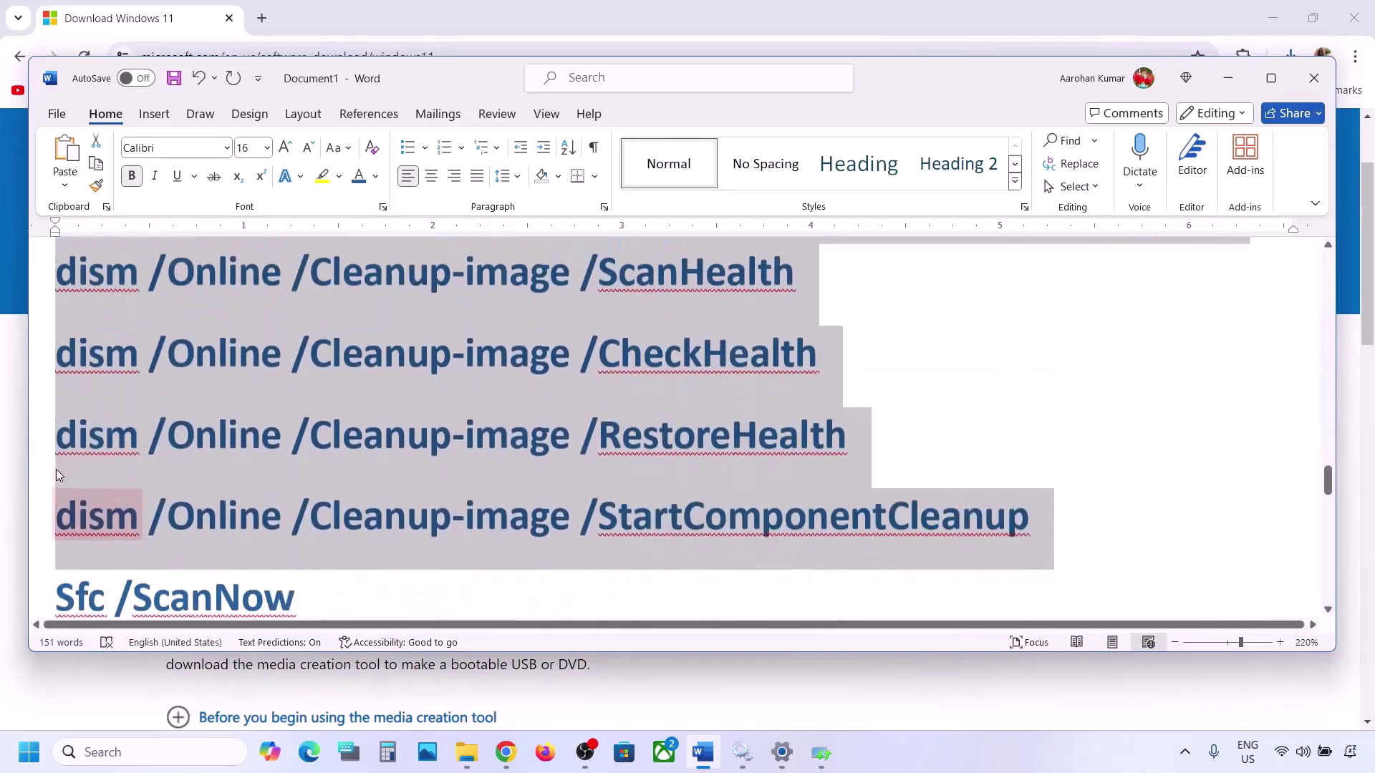
{"action": "scroll", "coordinate": [56, 470], "scroll_direction": "down", "scroll_amount": 9}
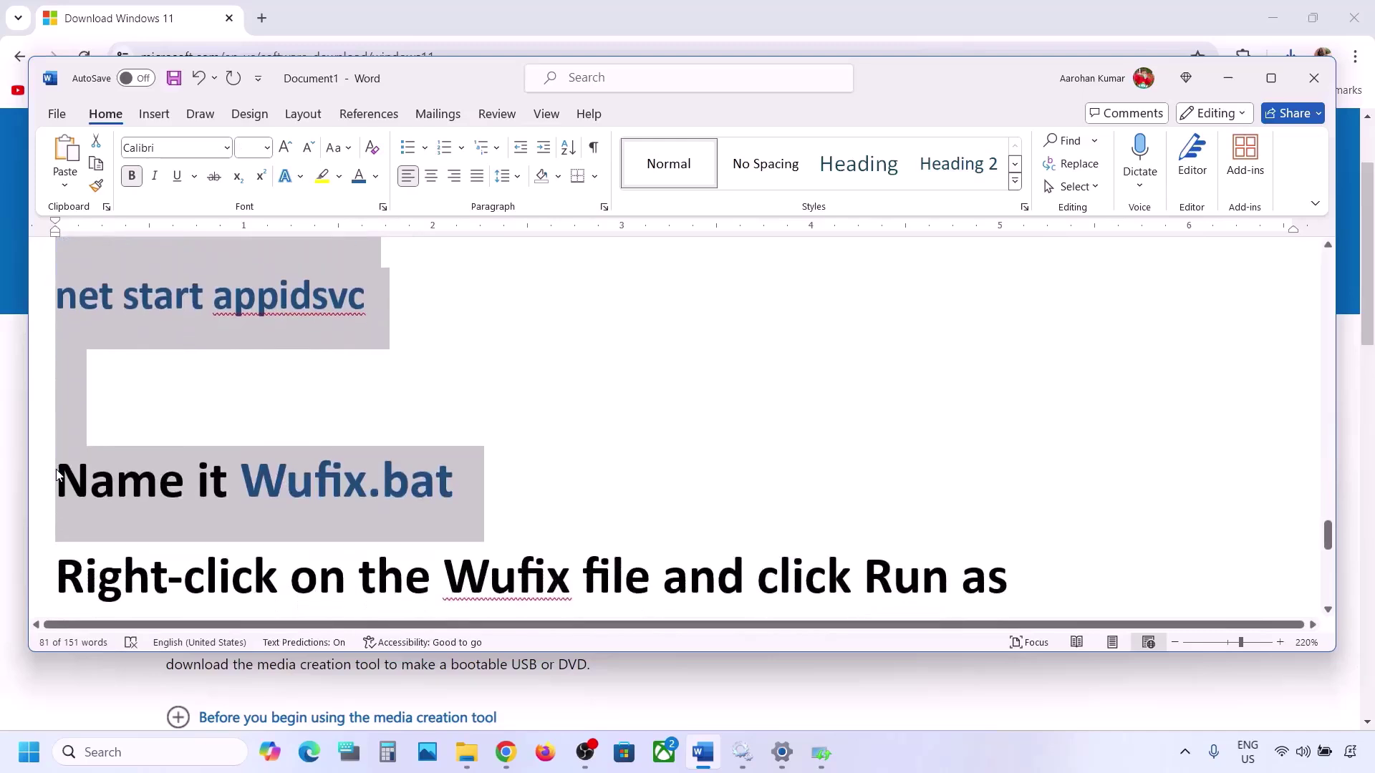
{"action": "left_click_drag", "start_coordinate": [56, 470], "coordinate": [204, 428]}
{"action": "scroll", "coordinate": [204, 427], "scroll_direction": "up", "scroll_amount": 2}
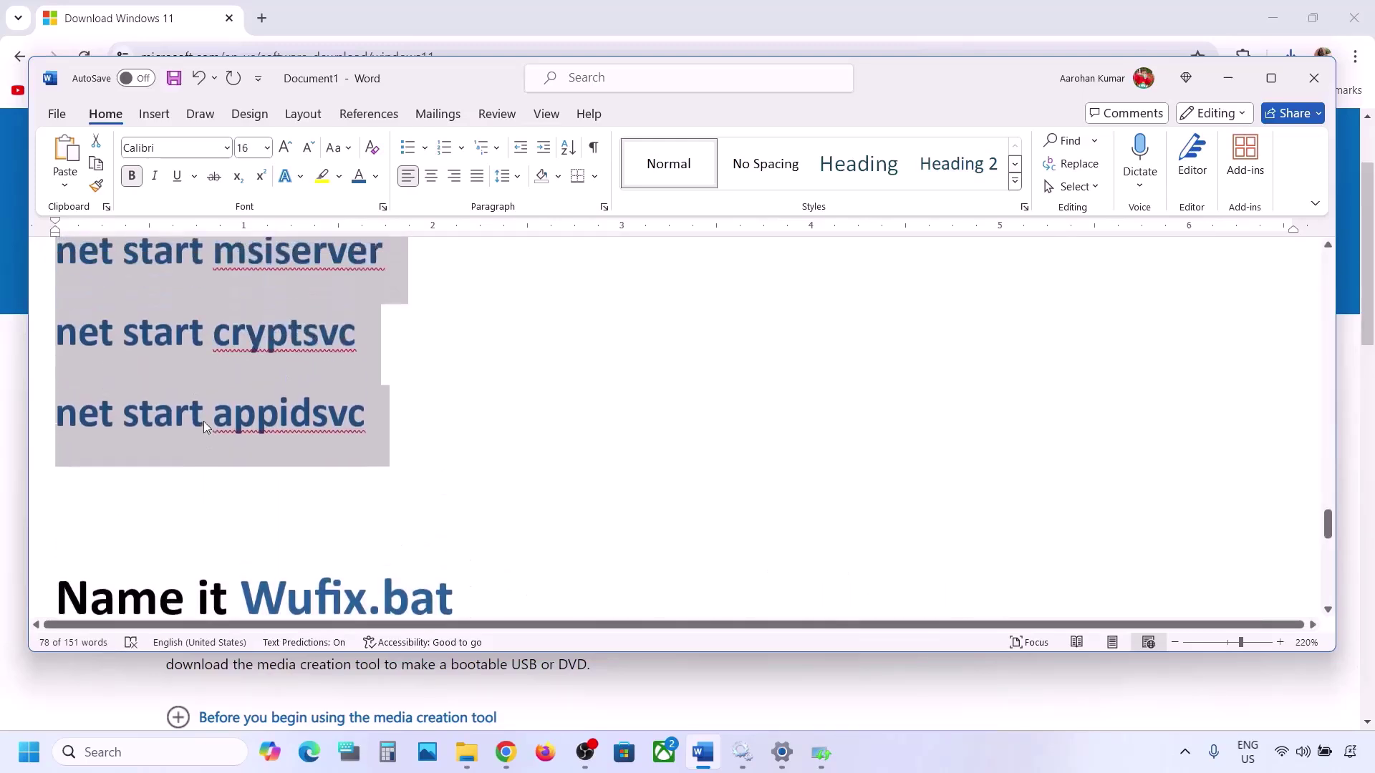
{"action": "scroll", "coordinate": [212, 363], "scroll_direction": "up", "scroll_amount": 1}
{"action": "right_click", "coordinate": [212, 363]}
{"action": "left_click", "coordinate": [282, 433]}
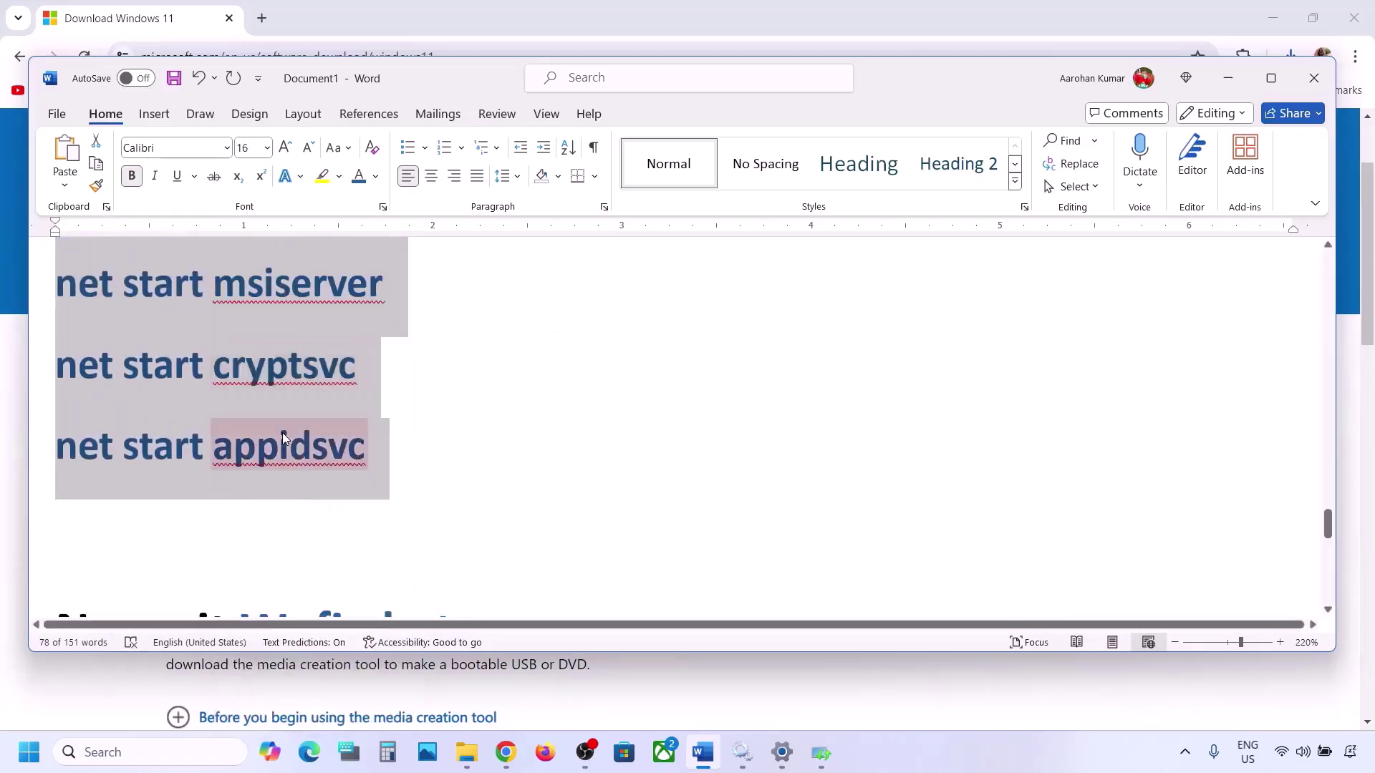
Open Notepad and paste the copied Windows Update reset commands into a blank document.
{"action": "left_click", "coordinate": [114, 752]}
{"action": "type", "text": "no"}
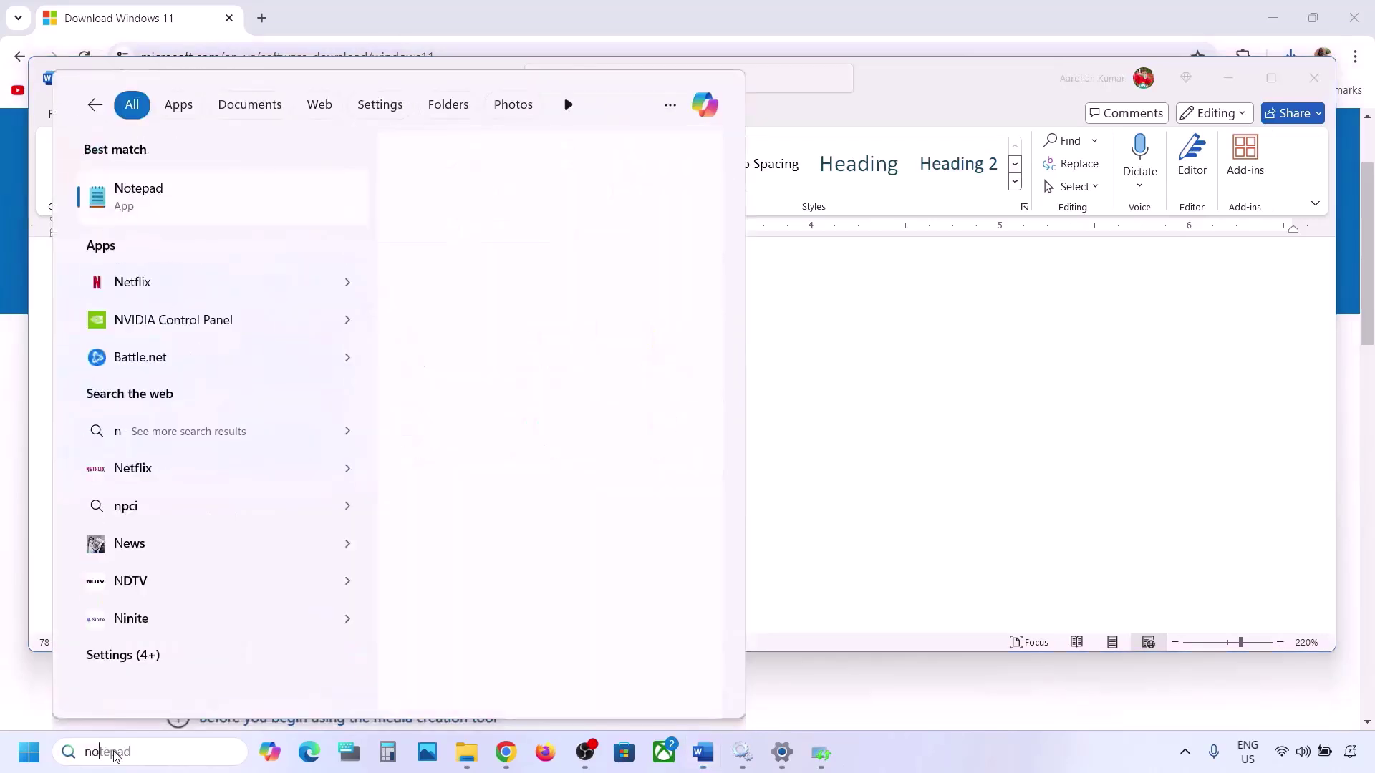
{"action": "type", "text": "te"}
{"action": "key", "text": "Return"}
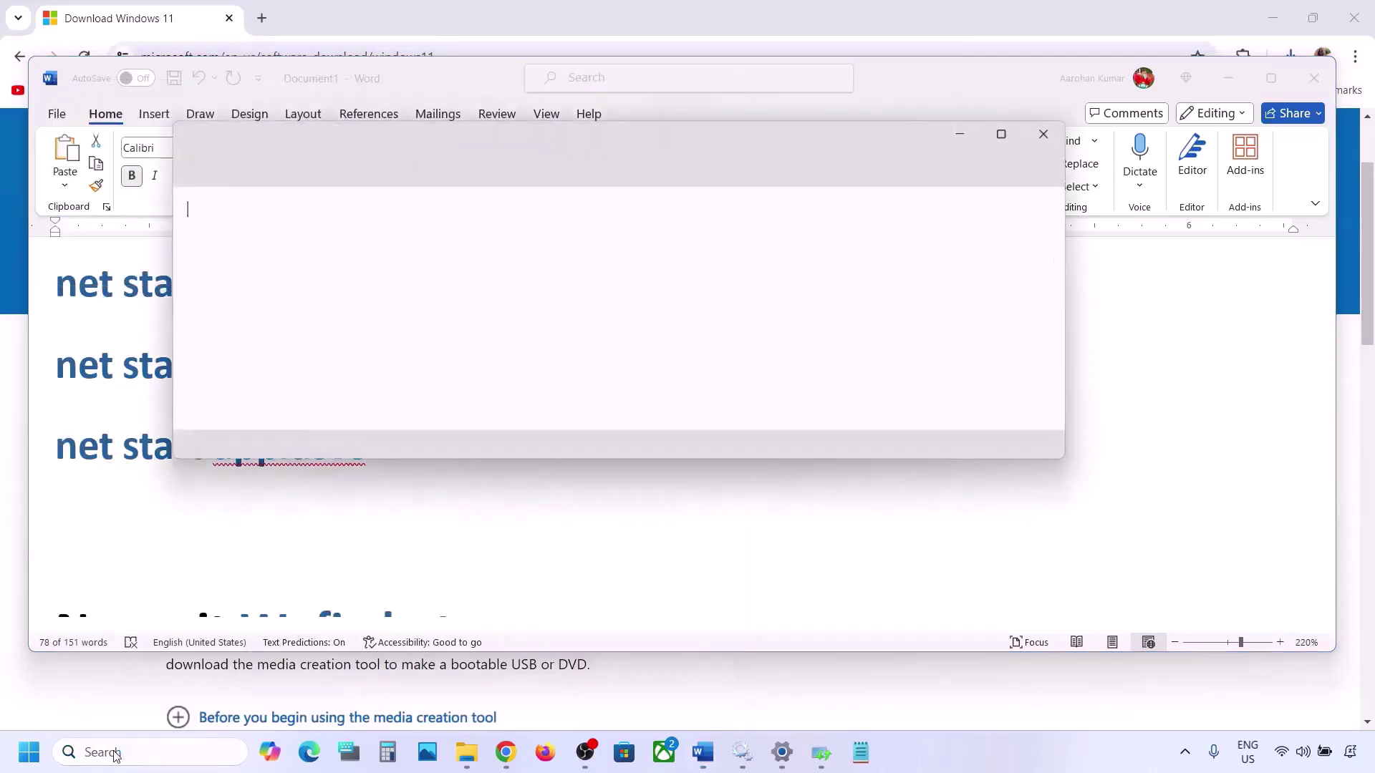
{"action": "key", "text": "ctrl+v"}
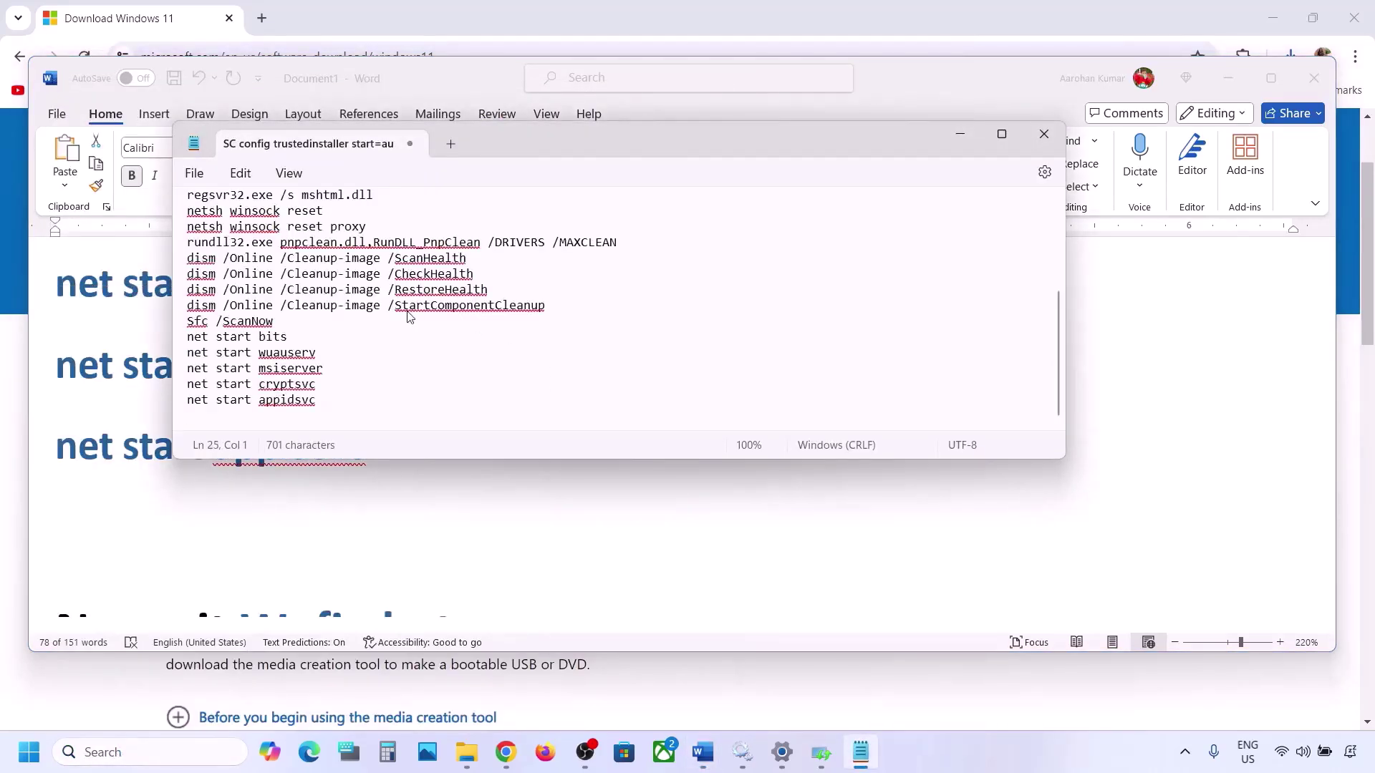
{"action": "scroll", "coordinate": [385, 259], "scroll_direction": "up", "scroll_amount": 4}
Start saving the Notepad file under a new name, and copy the file name Wufix.bat from the Word document.
{"action": "left_click", "coordinate": [195, 174]}
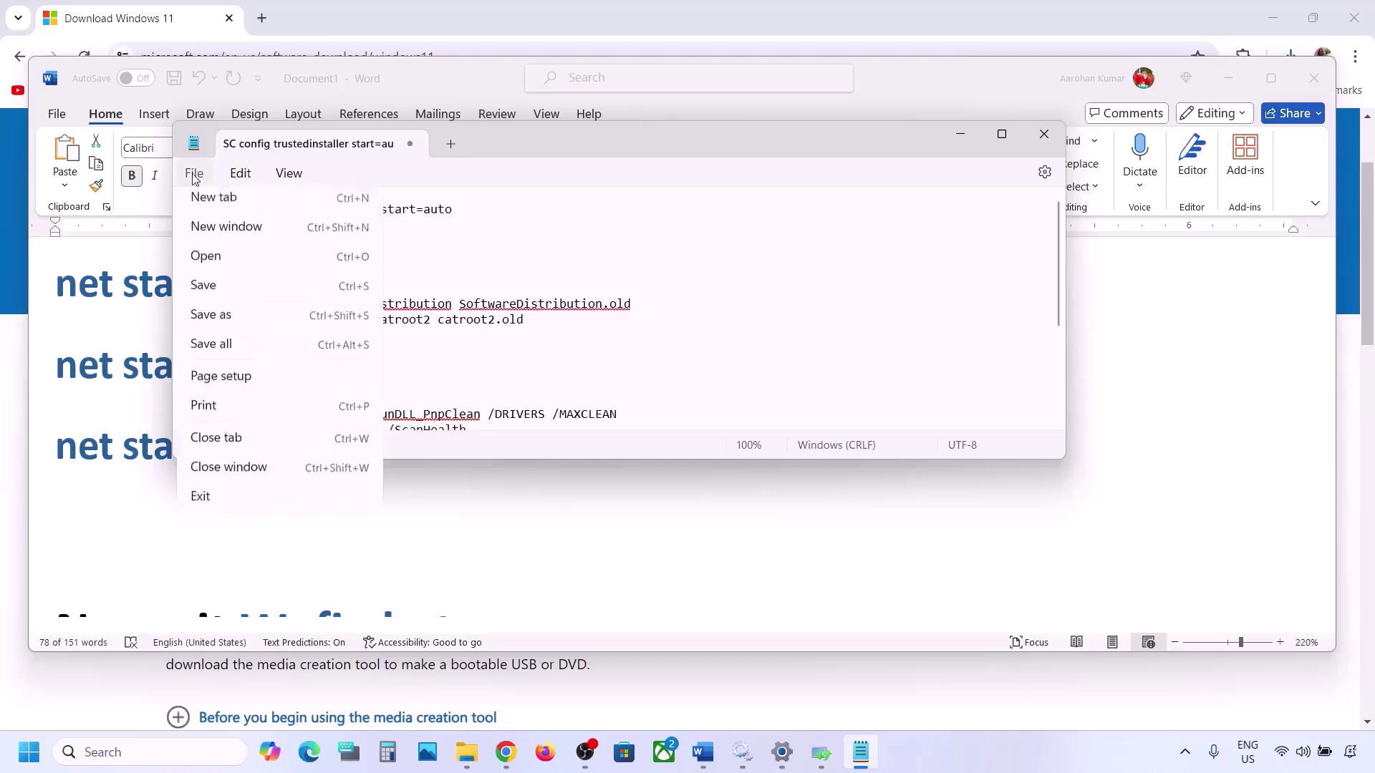
{"action": "left_click", "coordinate": [215, 321]}
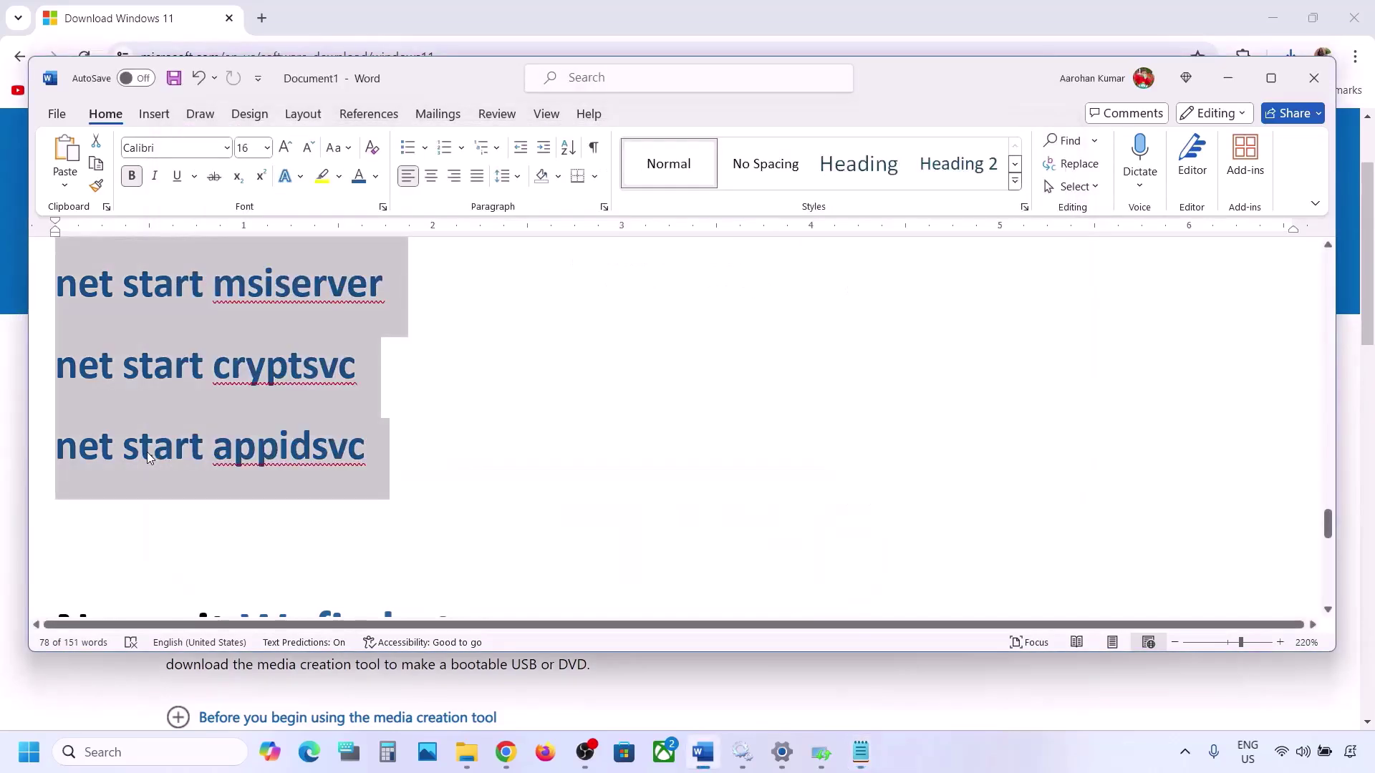
{"action": "scroll", "coordinate": [147, 453], "scroll_direction": "down", "scroll_amount": 10}
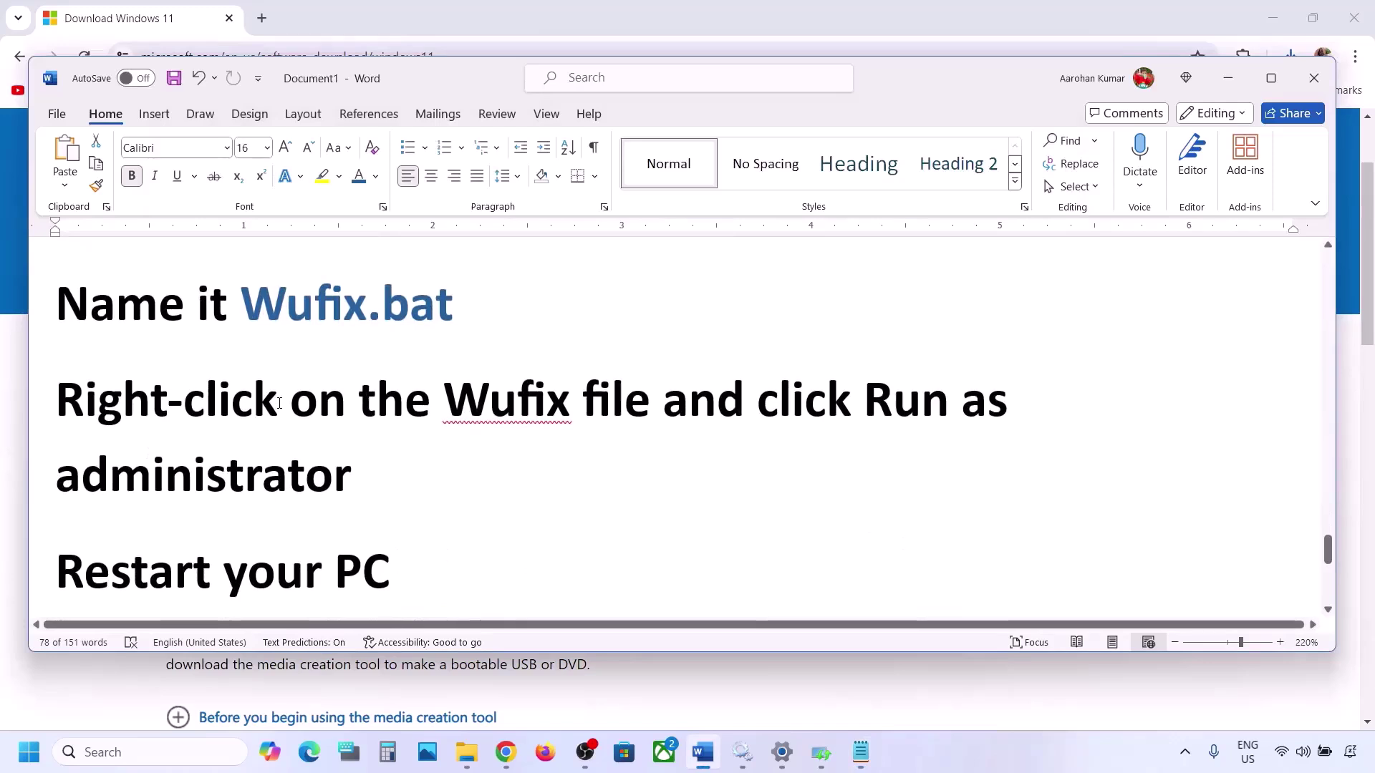
{"action": "scroll", "coordinate": [280, 403], "scroll_direction": "up", "scroll_amount": 1}
{"action": "left_click_drag", "start_coordinate": [465, 326], "coordinate": [298, 327]}
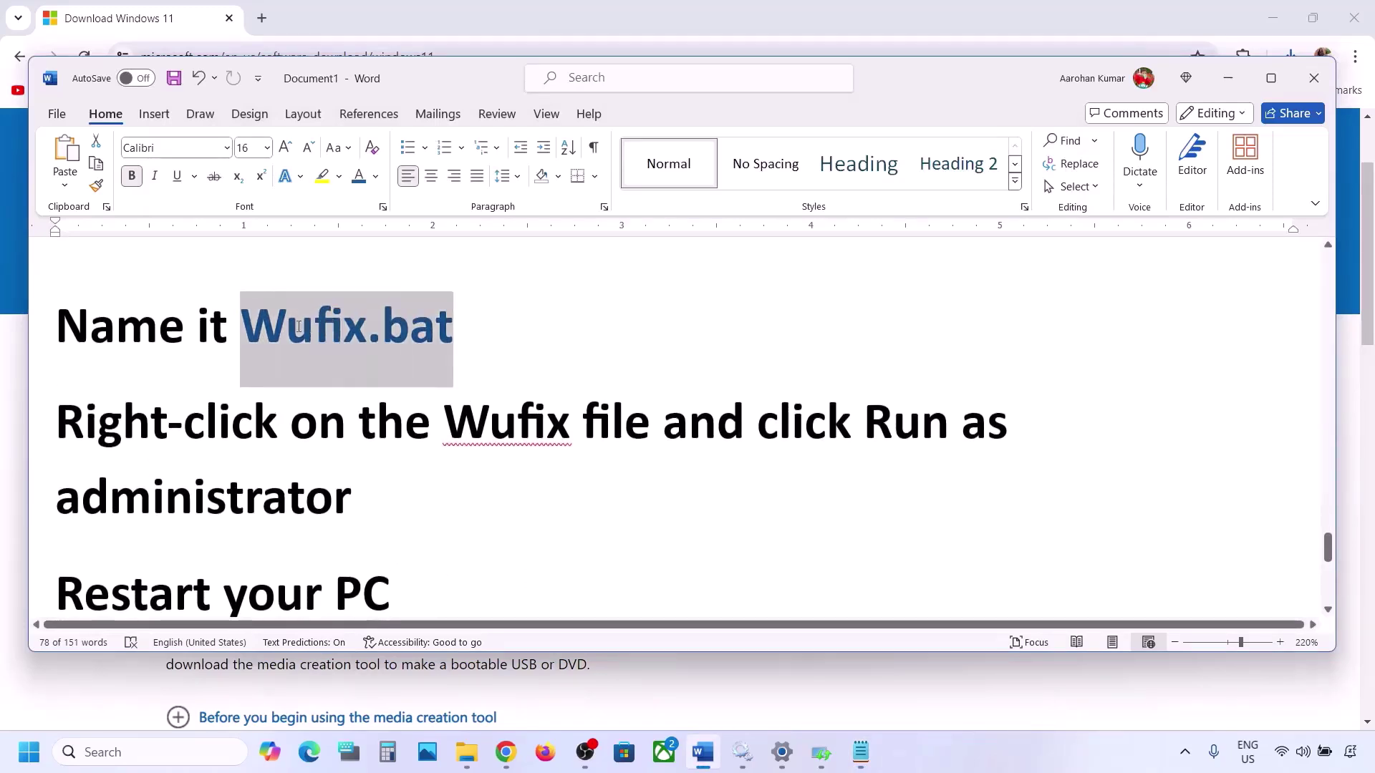
{"action": "key", "text": "ctrl+c"}
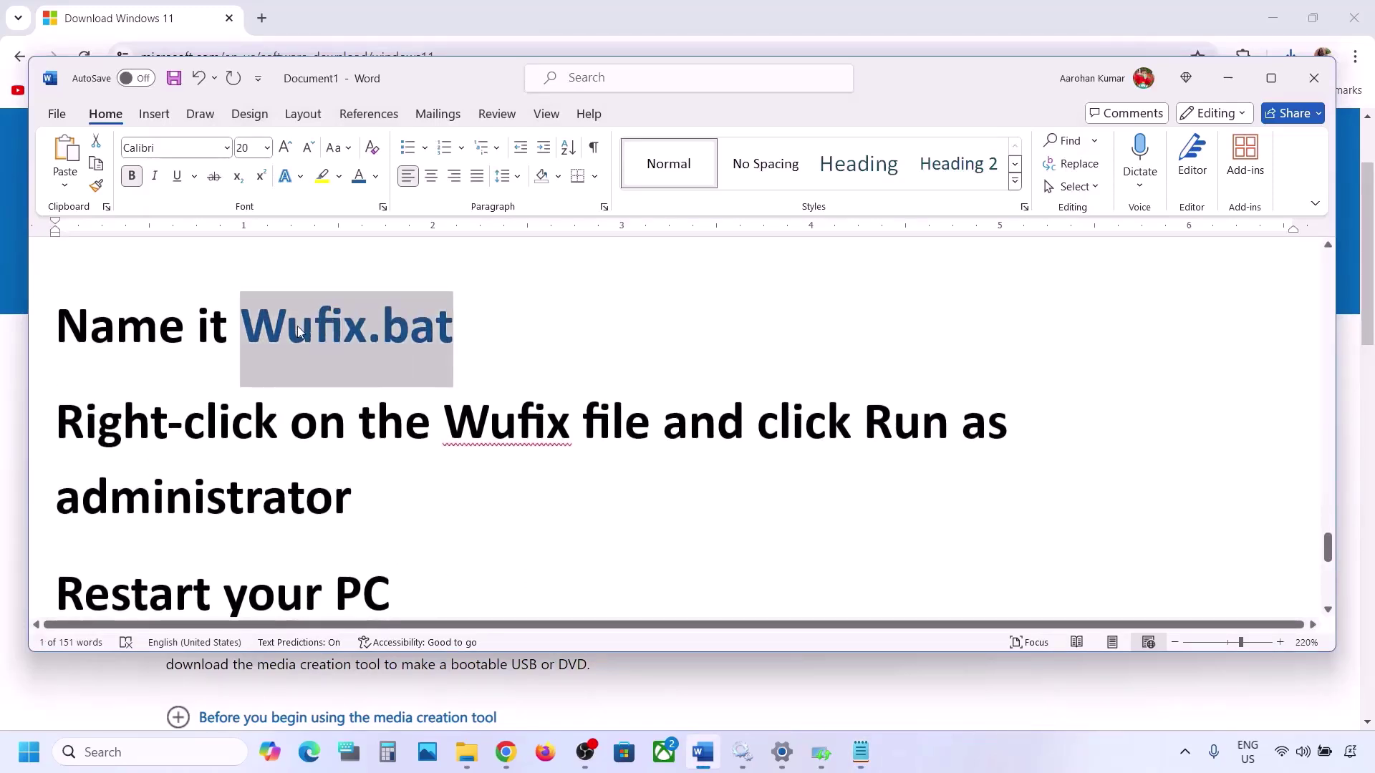
Save the Notepad commands to the Desktop as Wufix.bat with the file type All files, and close Notepad.
{"action": "left_click", "coordinate": [861, 752]}
{"action": "key", "text": "ctrl+v"}
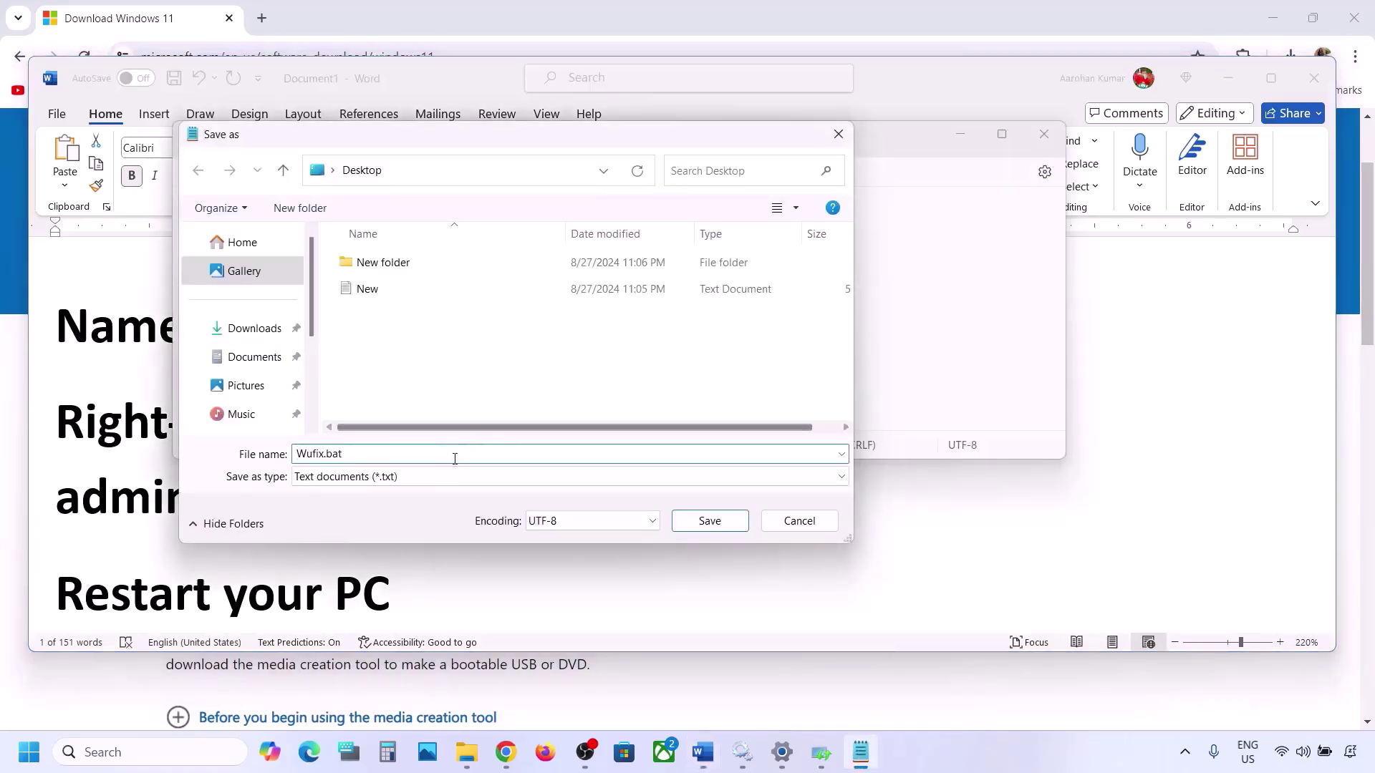
{"action": "left_click", "coordinate": [406, 485]}
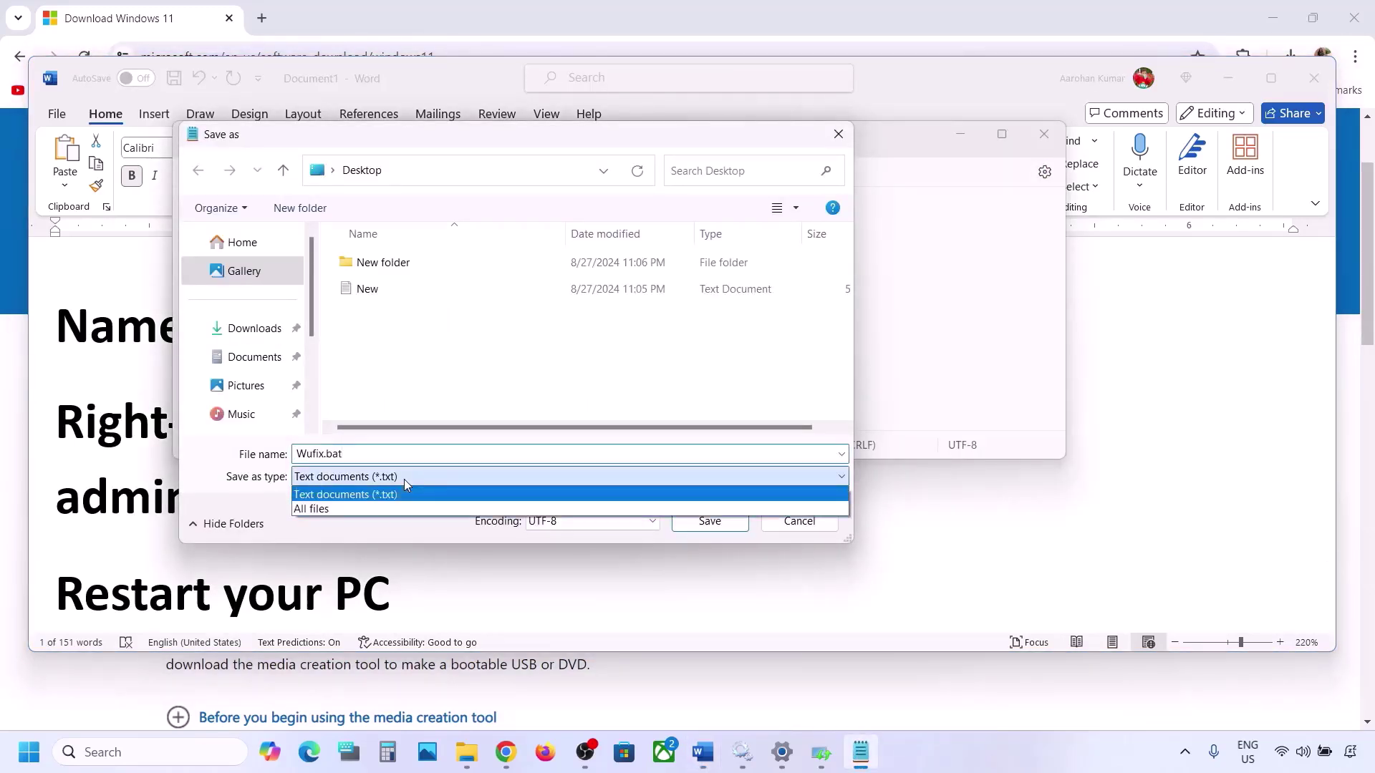
{"action": "left_click", "coordinate": [355, 509]}
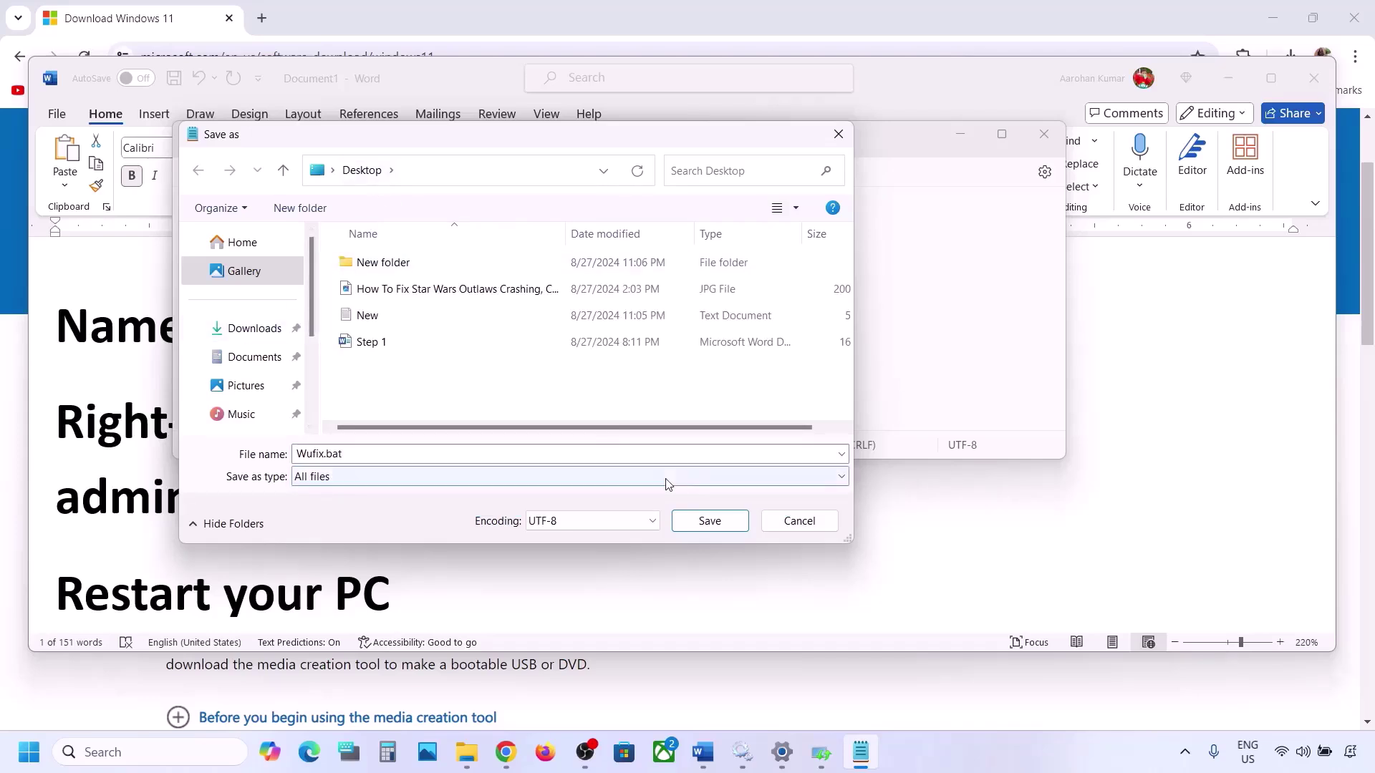
{"action": "left_click", "coordinate": [718, 527]}
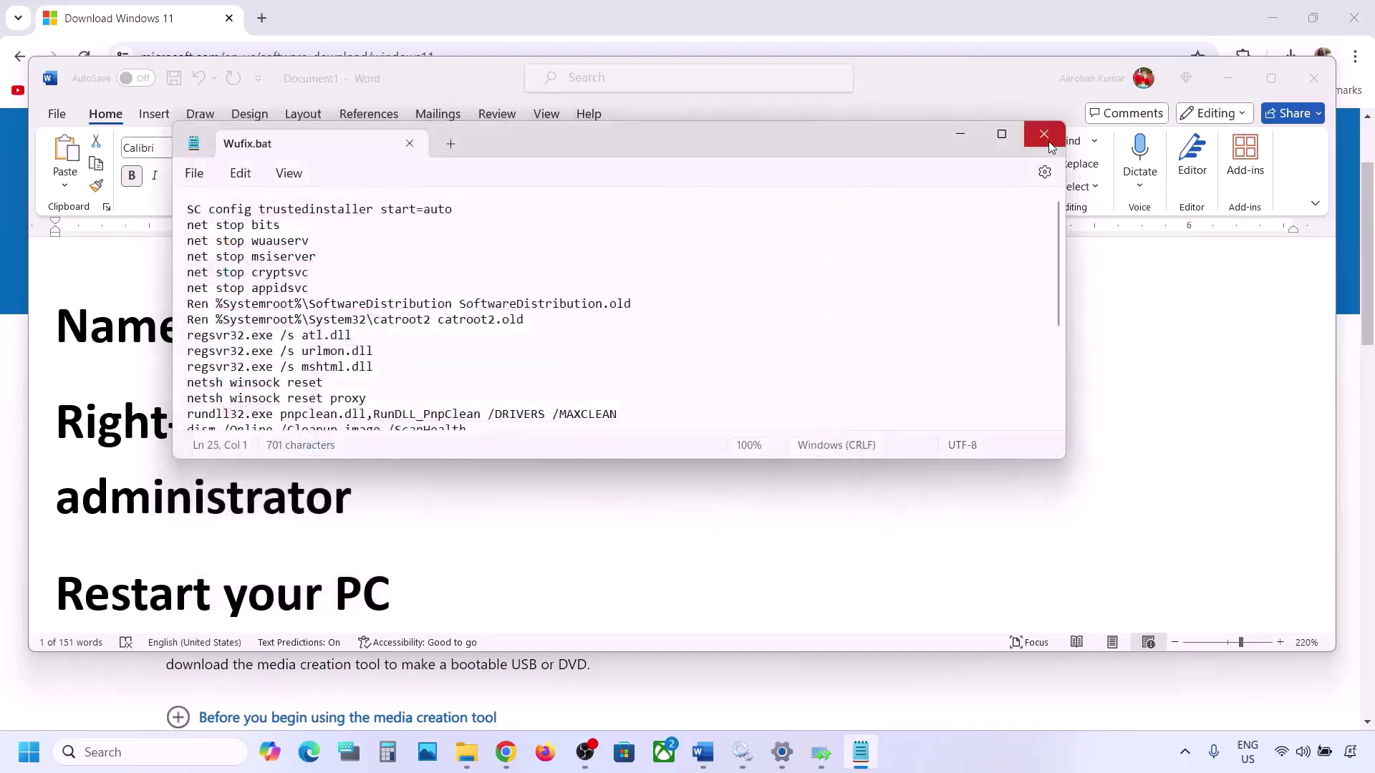
{"action": "left_click", "coordinate": [1044, 134]}
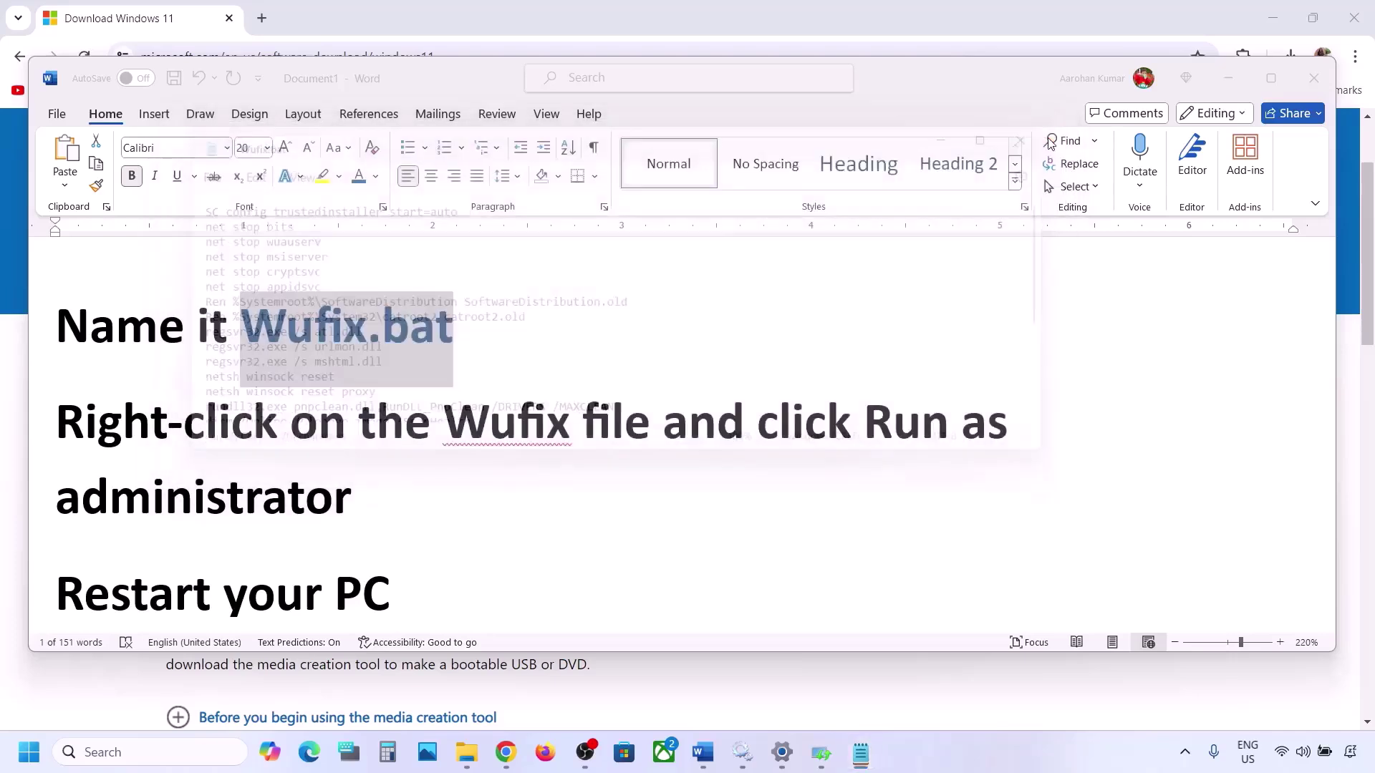
Close the completed Windows Update troubleshooter and run the Wufix batch file on the desktop as administrator.
{"action": "key", "text": "super+d"}
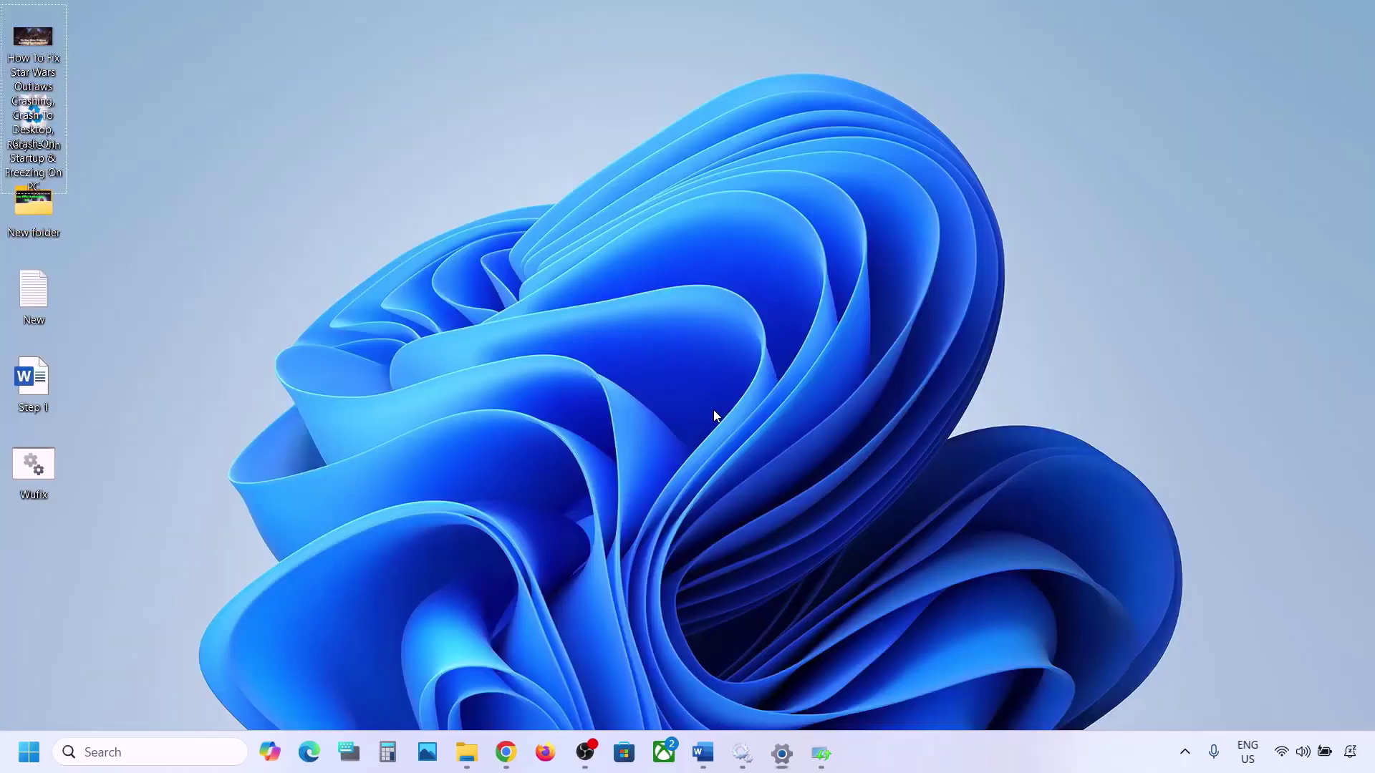
{"action": "left_click", "coordinate": [42, 467]}
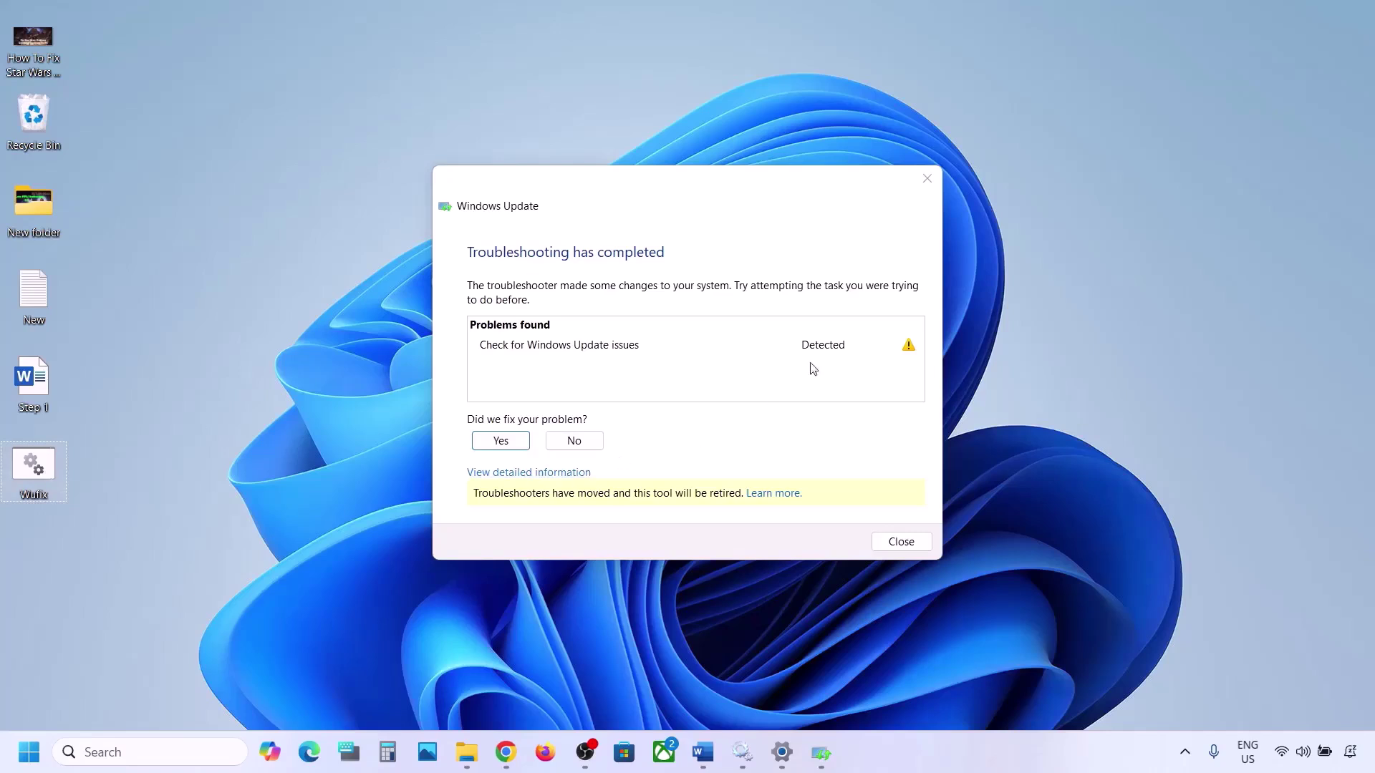
{"action": "left_click", "coordinate": [923, 179]}
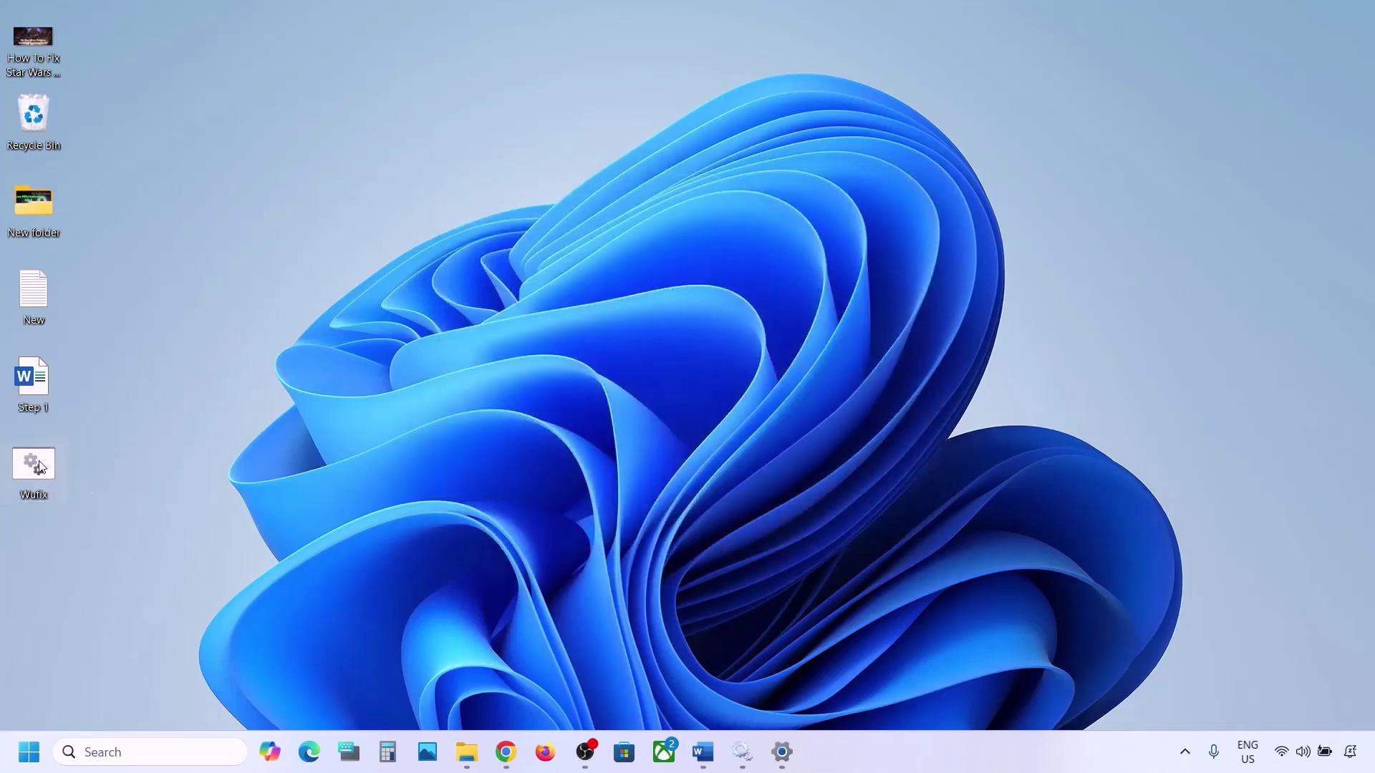
{"action": "right_click", "coordinate": [42, 467]}
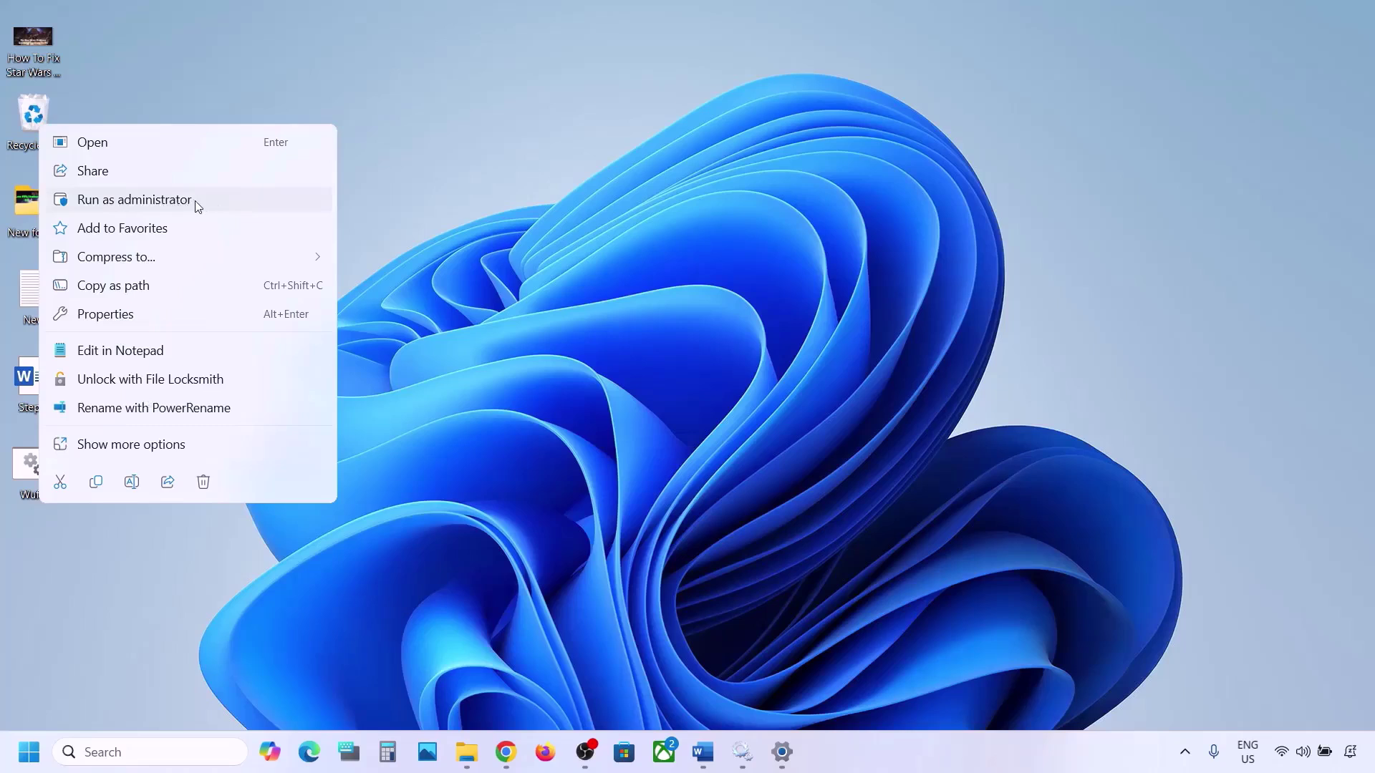
{"action": "left_click", "coordinate": [172, 201]}
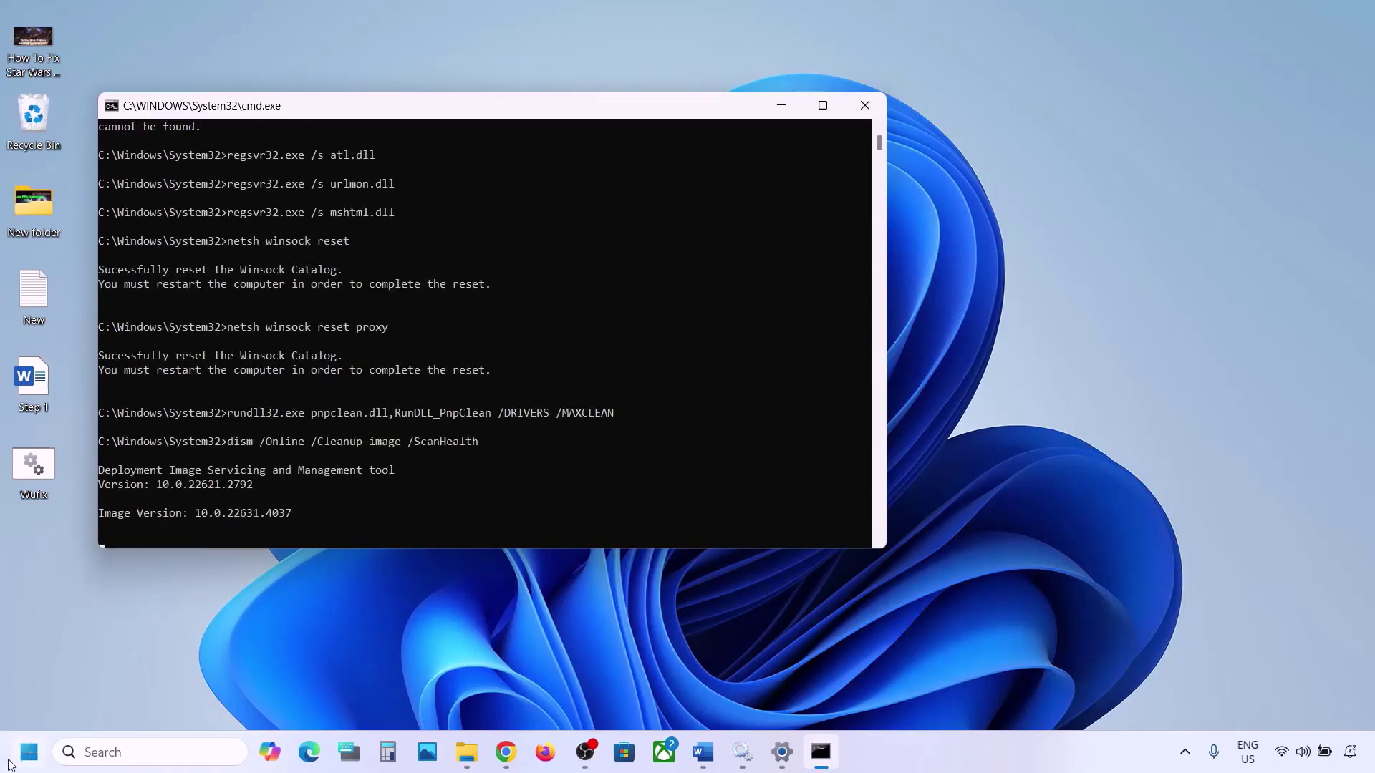
{"action": "left_click", "coordinate": [29, 752]}
{"action": "left_click", "coordinate": [521, 692]}
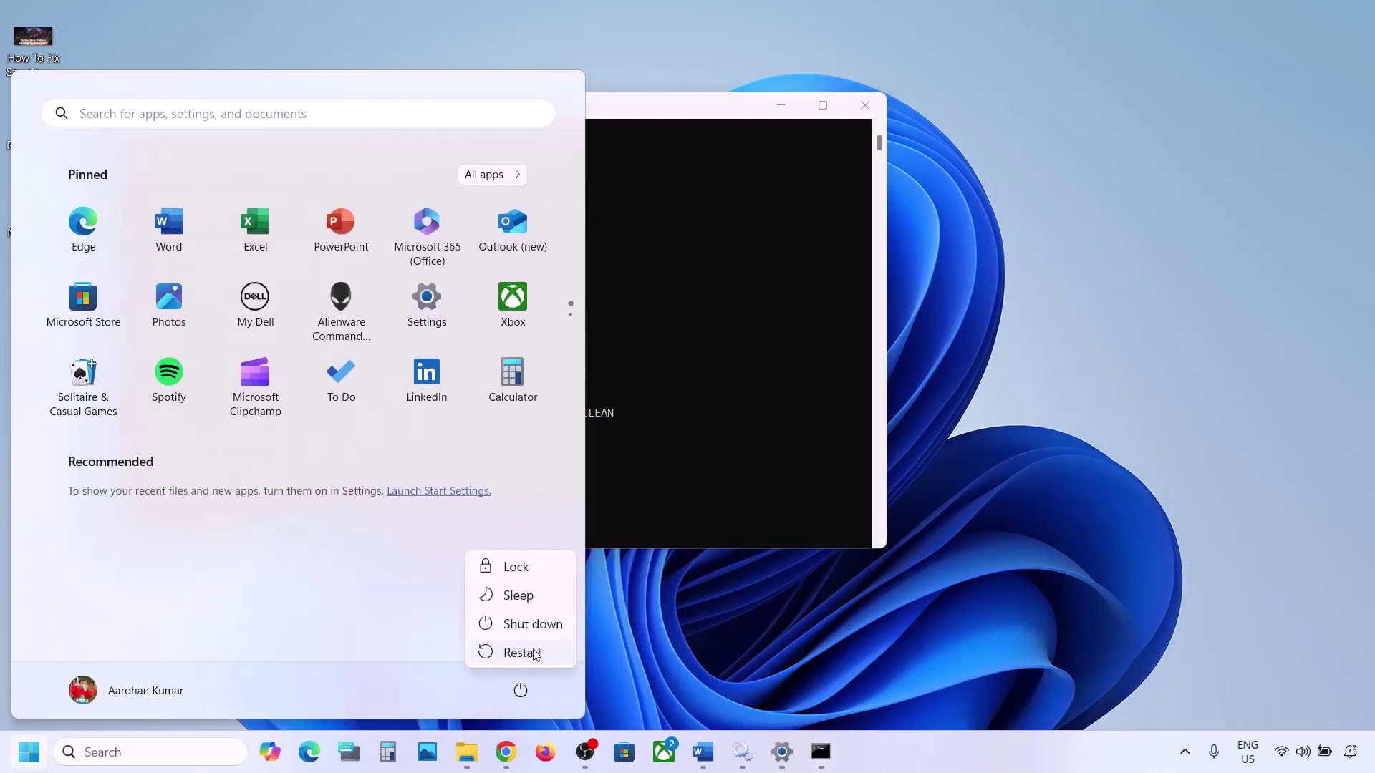
{"action": "left_click", "coordinate": [808, 380]}
{"action": "left_click", "coordinate": [728, 362]}
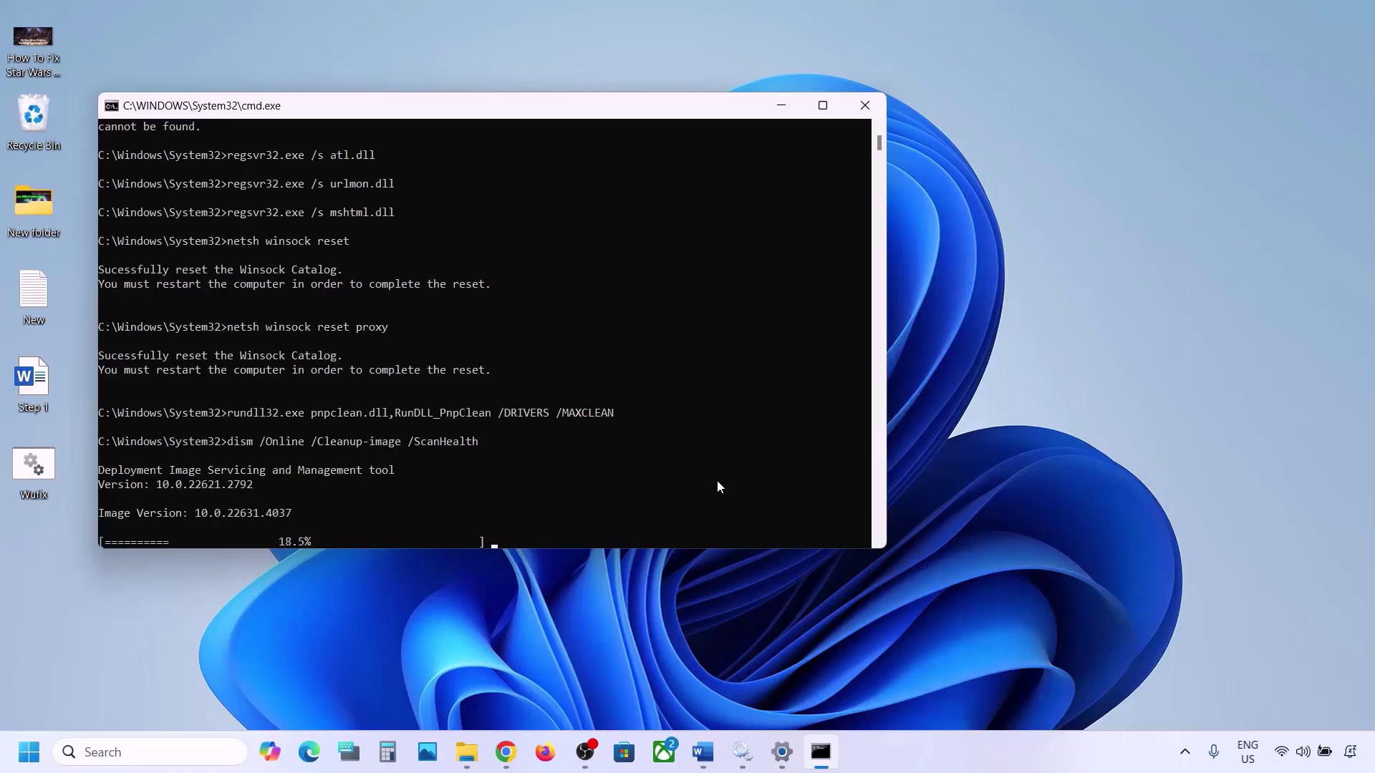
{"action": "left_click", "coordinate": [912, 768]}
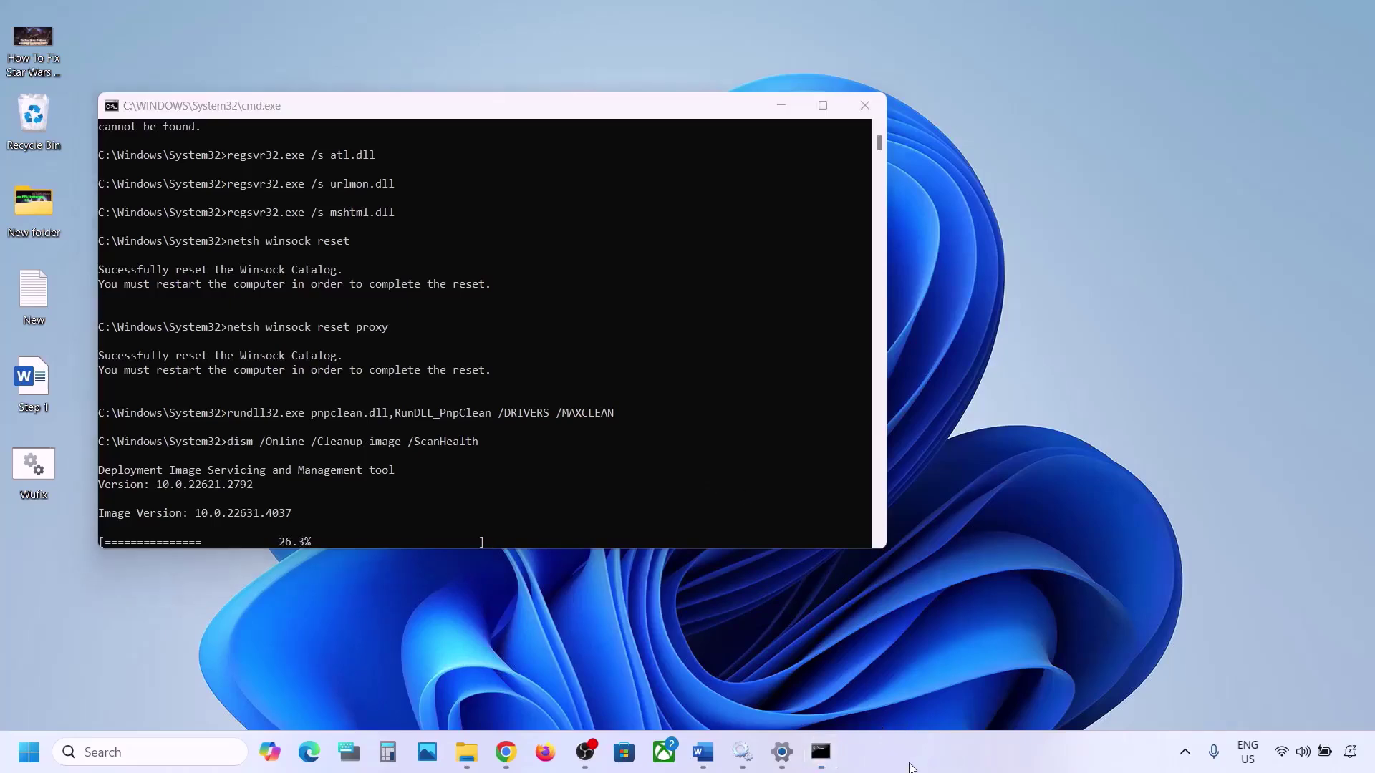
Switch to the Word document and highlight "Use Media Creation Tool" in the Step 6 heading.
{"action": "key", "text": "super+d"}
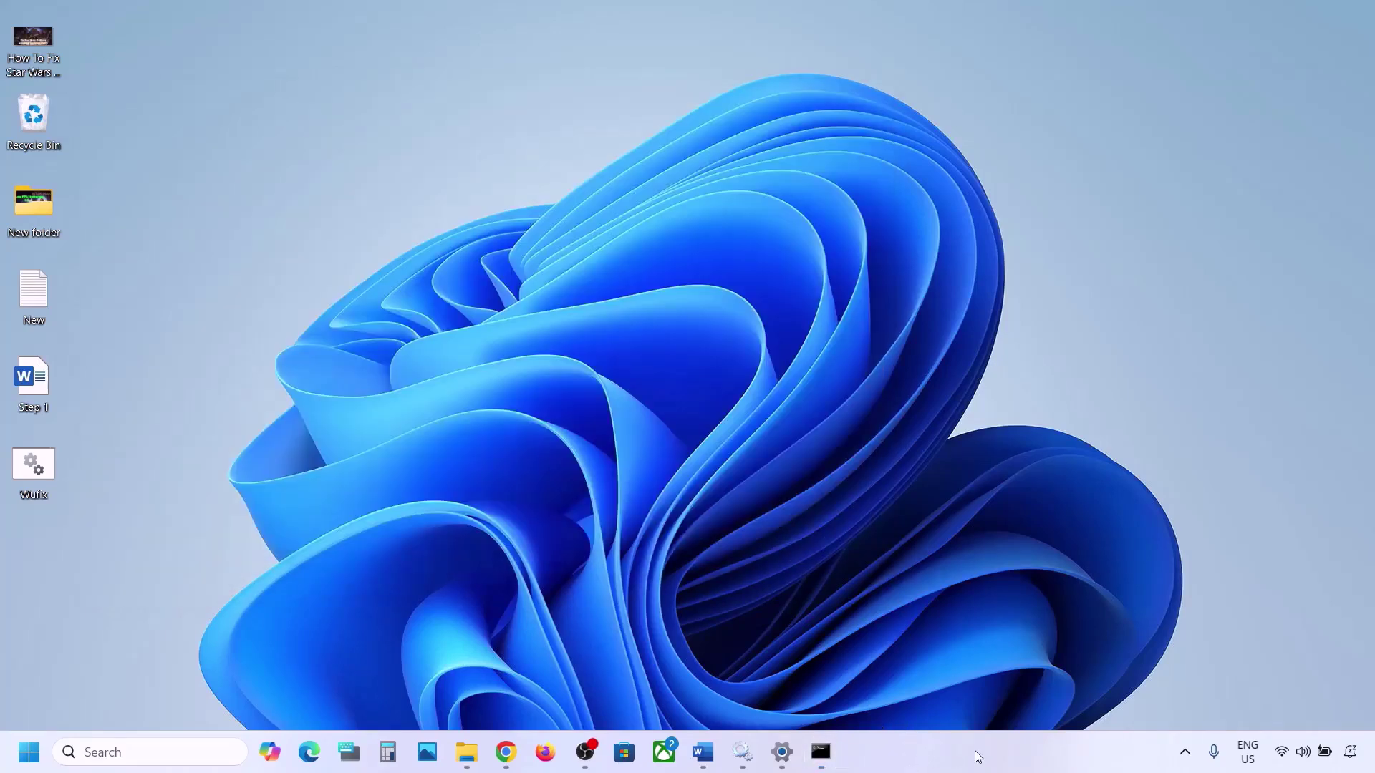
{"action": "left_click", "coordinate": [703, 752]}
{"action": "scroll", "coordinate": [430, 539], "scroll_direction": "down", "scroll_amount": 2}
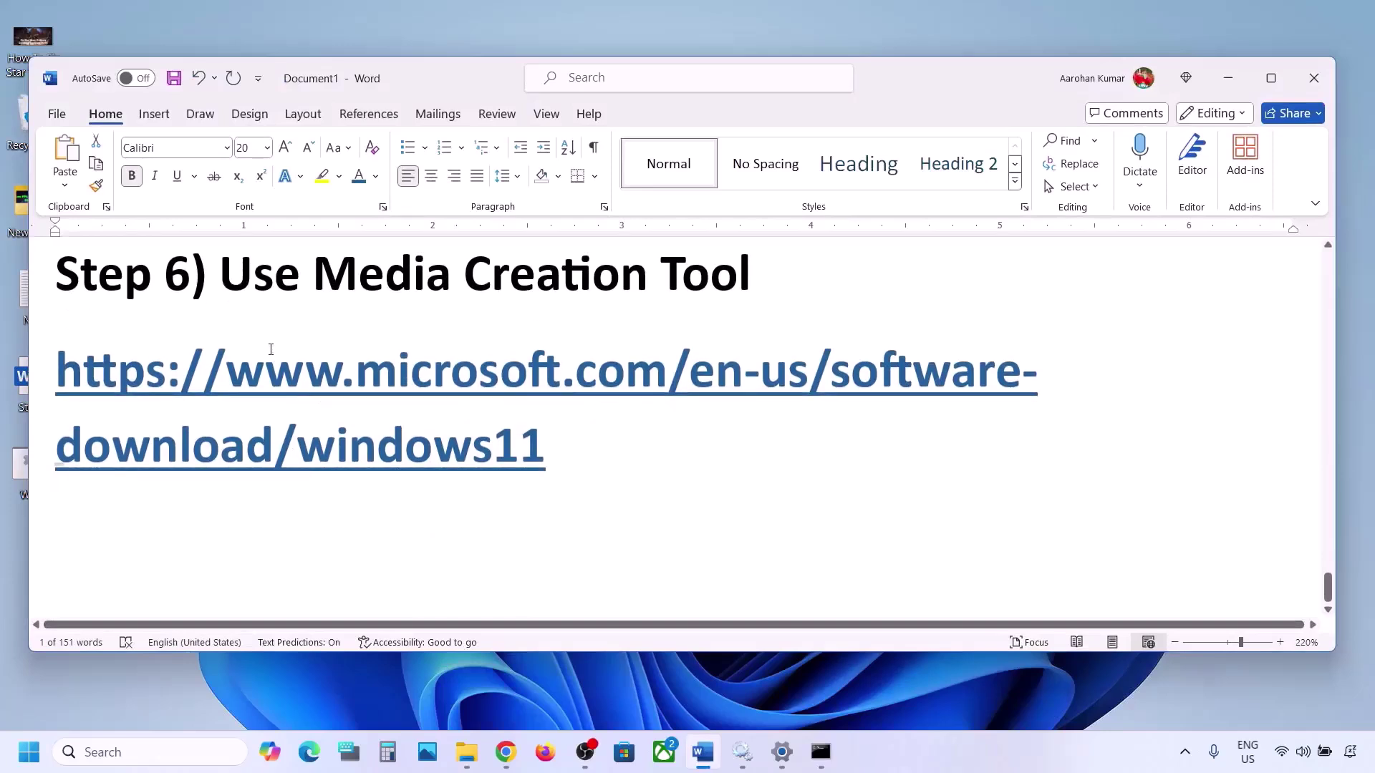
{"action": "left_click_drag", "start_coordinate": [225, 282], "coordinate": [702, 284]}
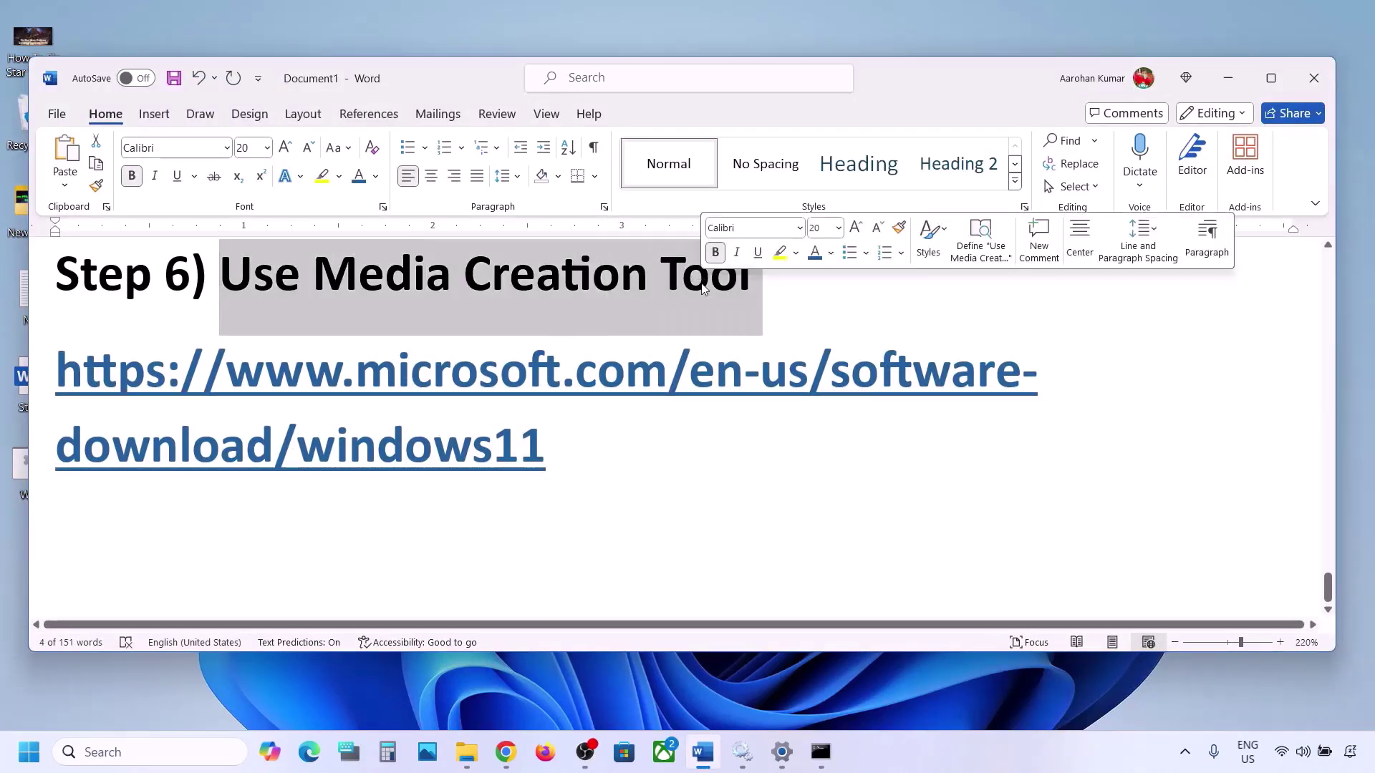
{"action": "left_click", "coordinate": [974, 750]}
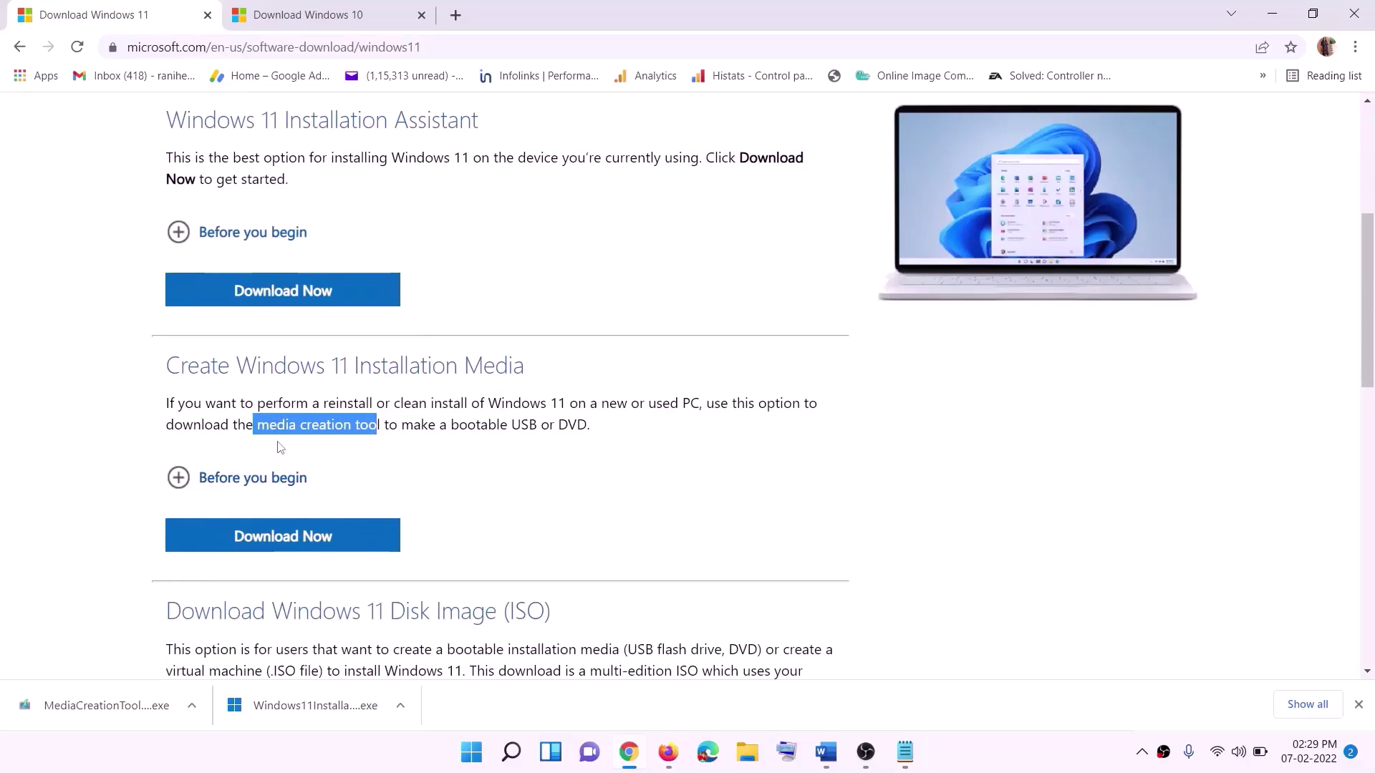
Download the media creation tool under Create Windows 11 Installation Media, and run it with permission to make changes.
{"action": "left_click_drag", "start_coordinate": [257, 424], "coordinate": [399, 425]}
{"action": "left_click", "coordinate": [274, 544]}
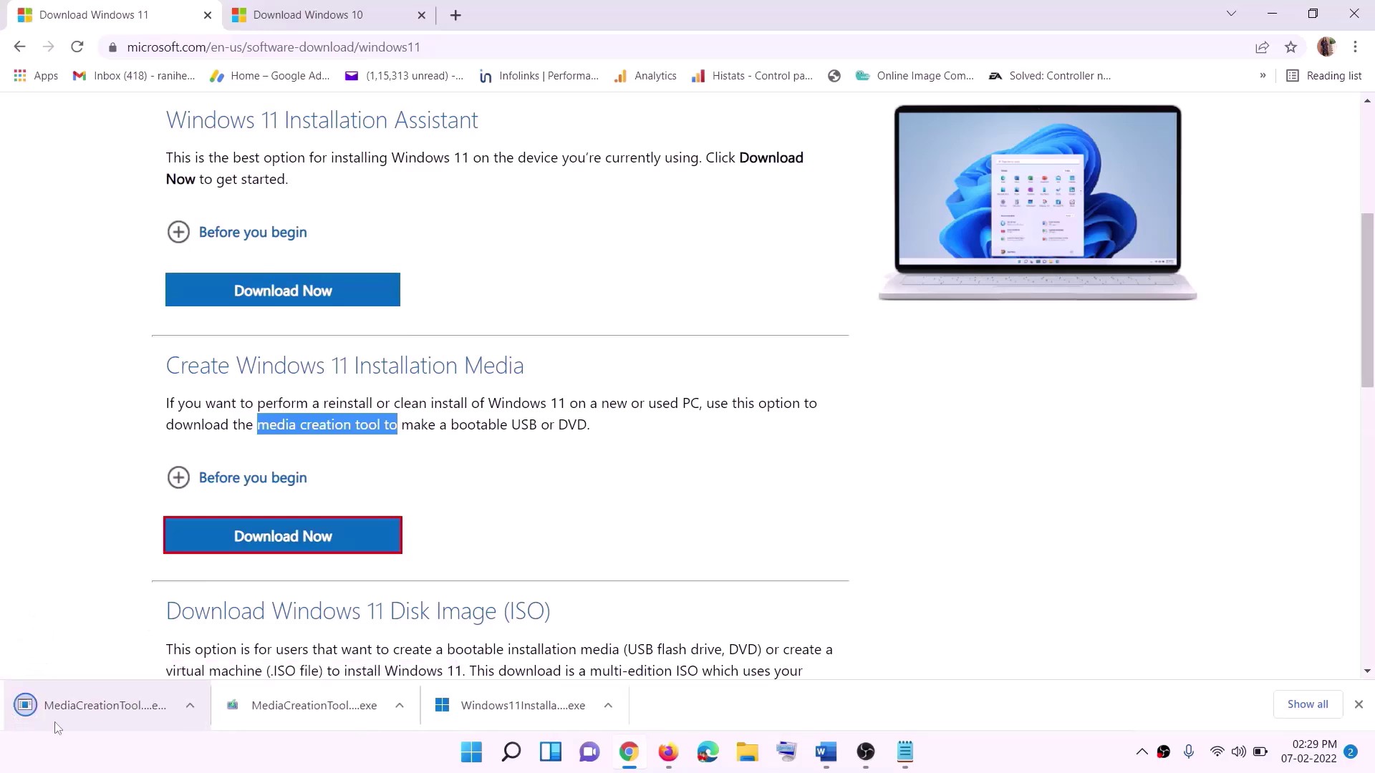
{"action": "left_click", "coordinate": [93, 713]}
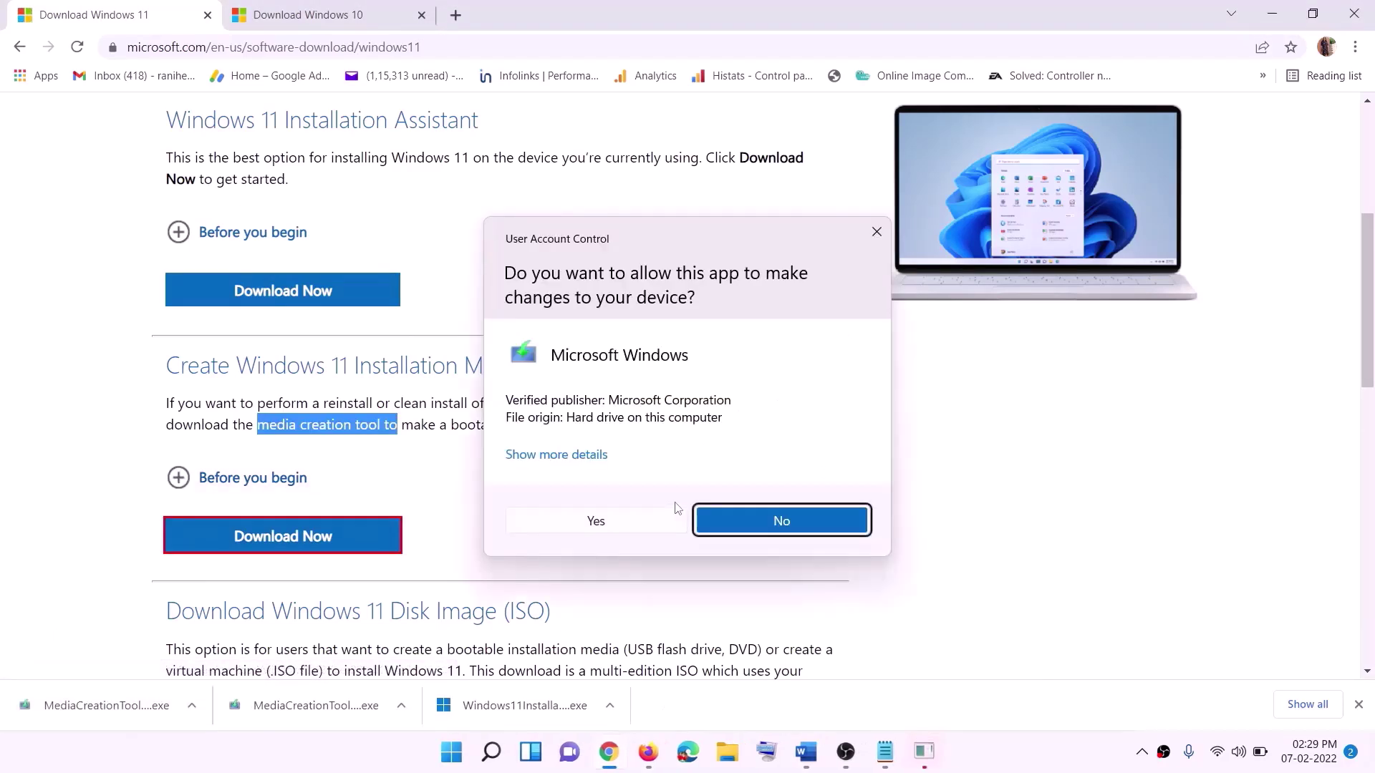
{"action": "left_click", "coordinate": [610, 530]}
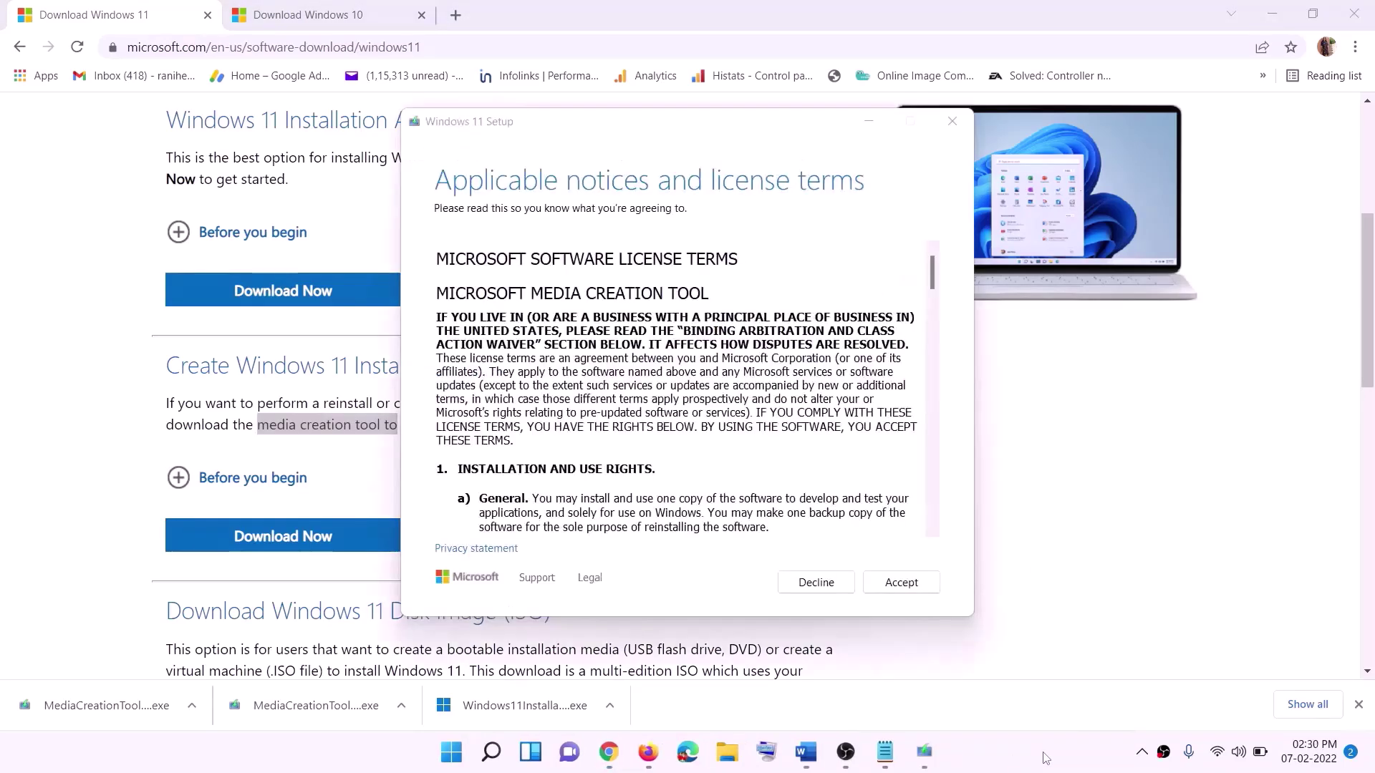
Accept the license terms and recommended language and edition, and choose an ISO file with the Desktop as its save location.
{"action": "left_click", "coordinate": [891, 581]}
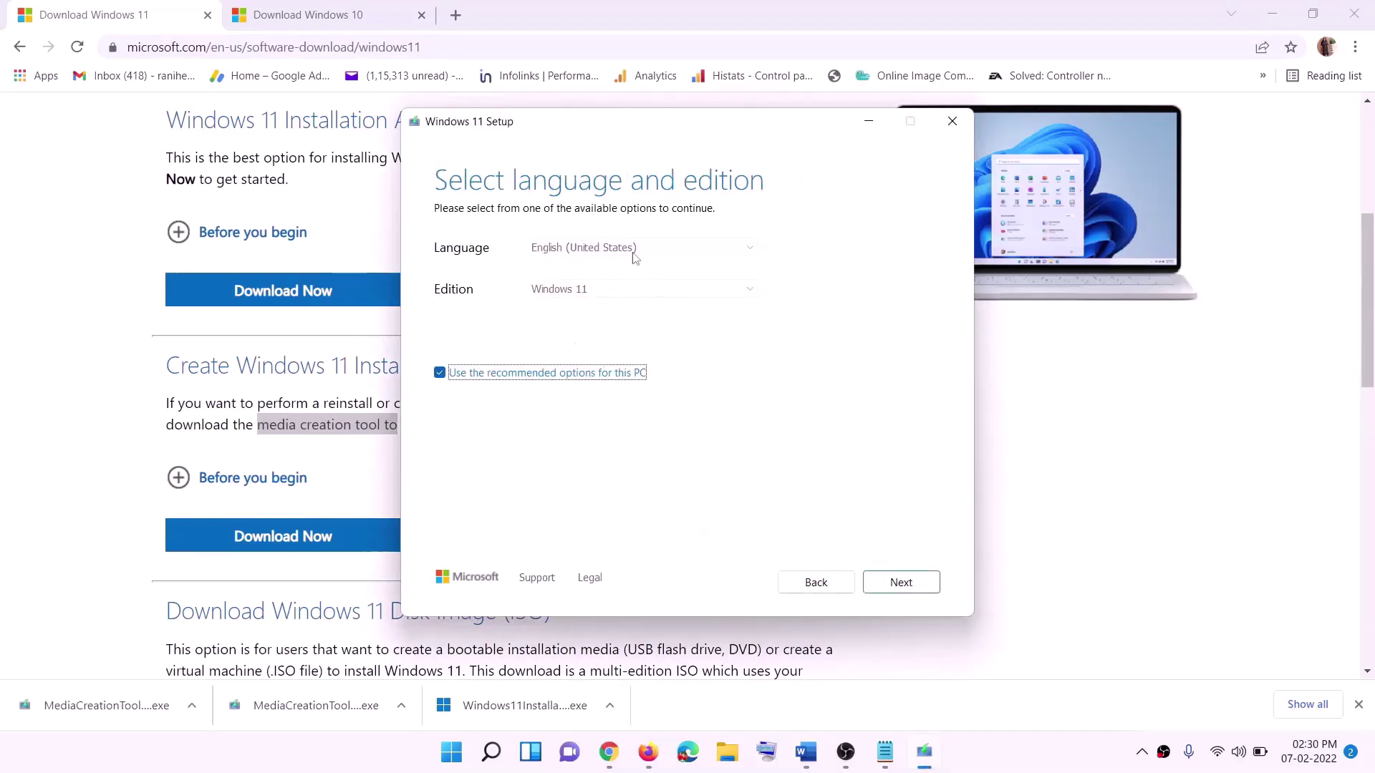
{"action": "left_click", "coordinate": [892, 582]}
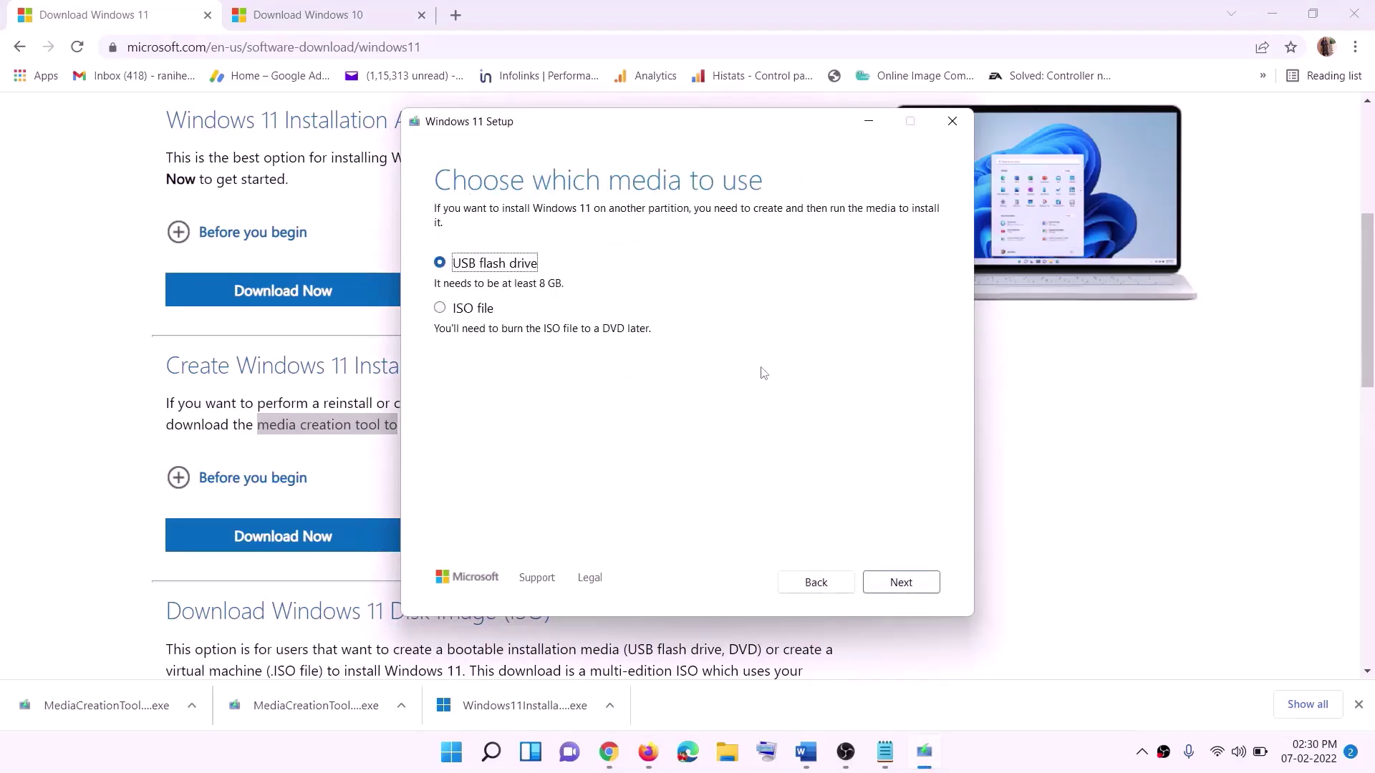
{"action": "left_click", "coordinate": [471, 310]}
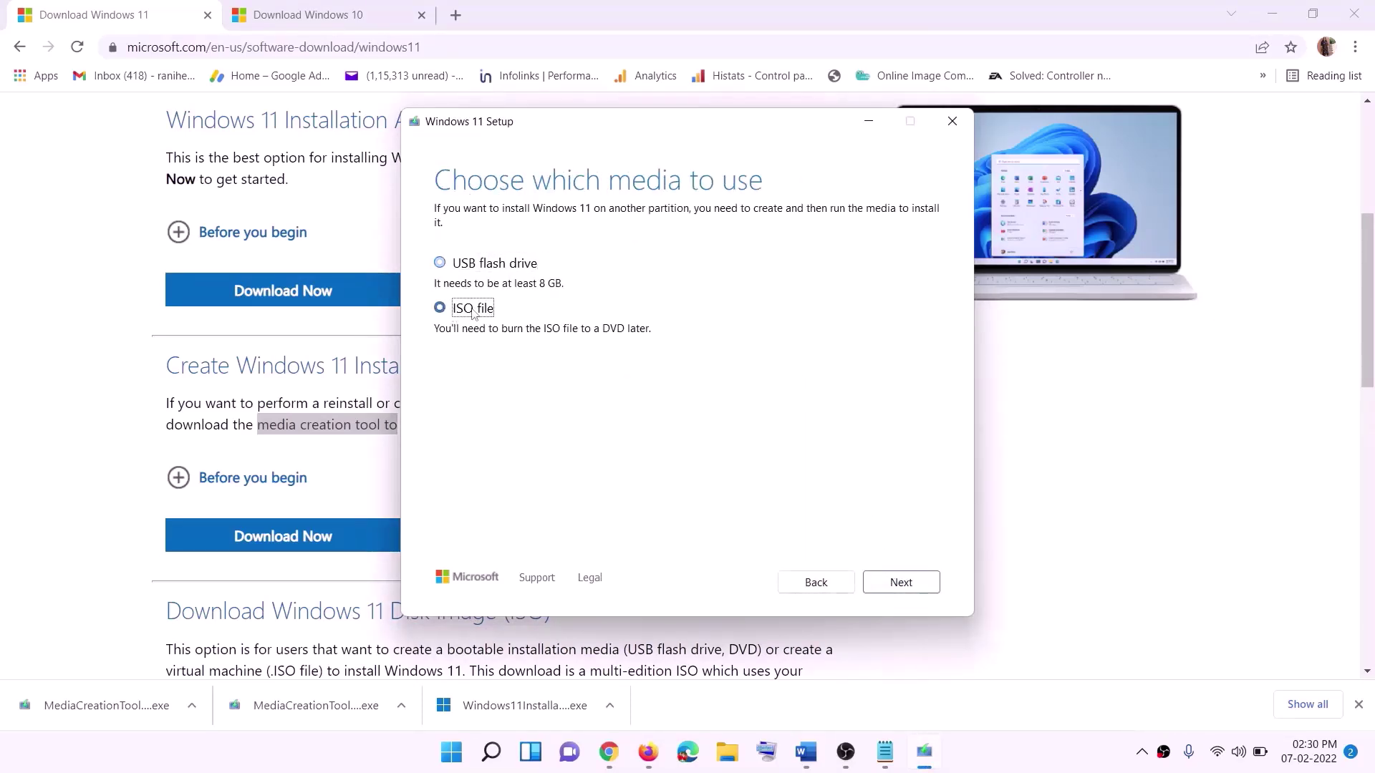
{"action": "left_click", "coordinate": [909, 581]}
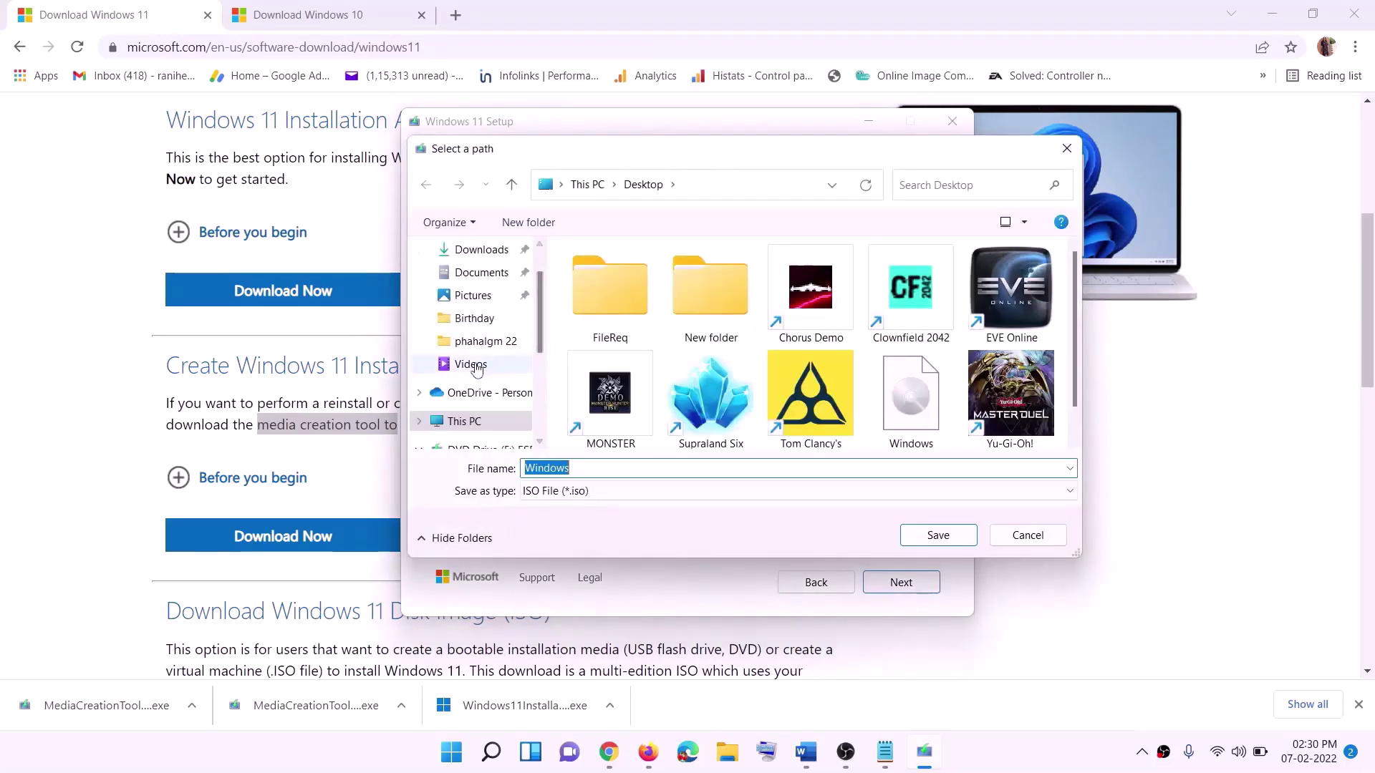
{"action": "scroll", "coordinate": [476, 362], "scroll_direction": "up", "scroll_amount": 3}
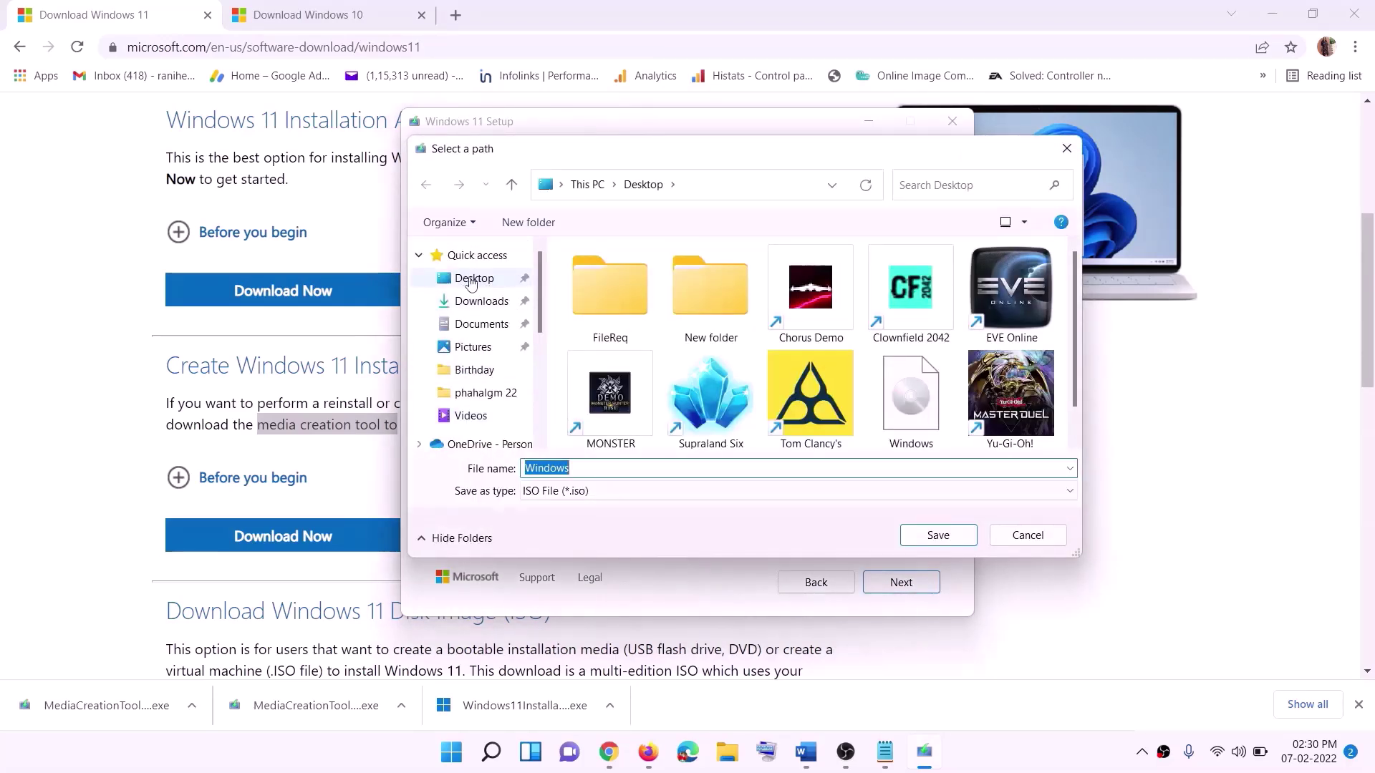
{"action": "left_click", "coordinate": [471, 281]}
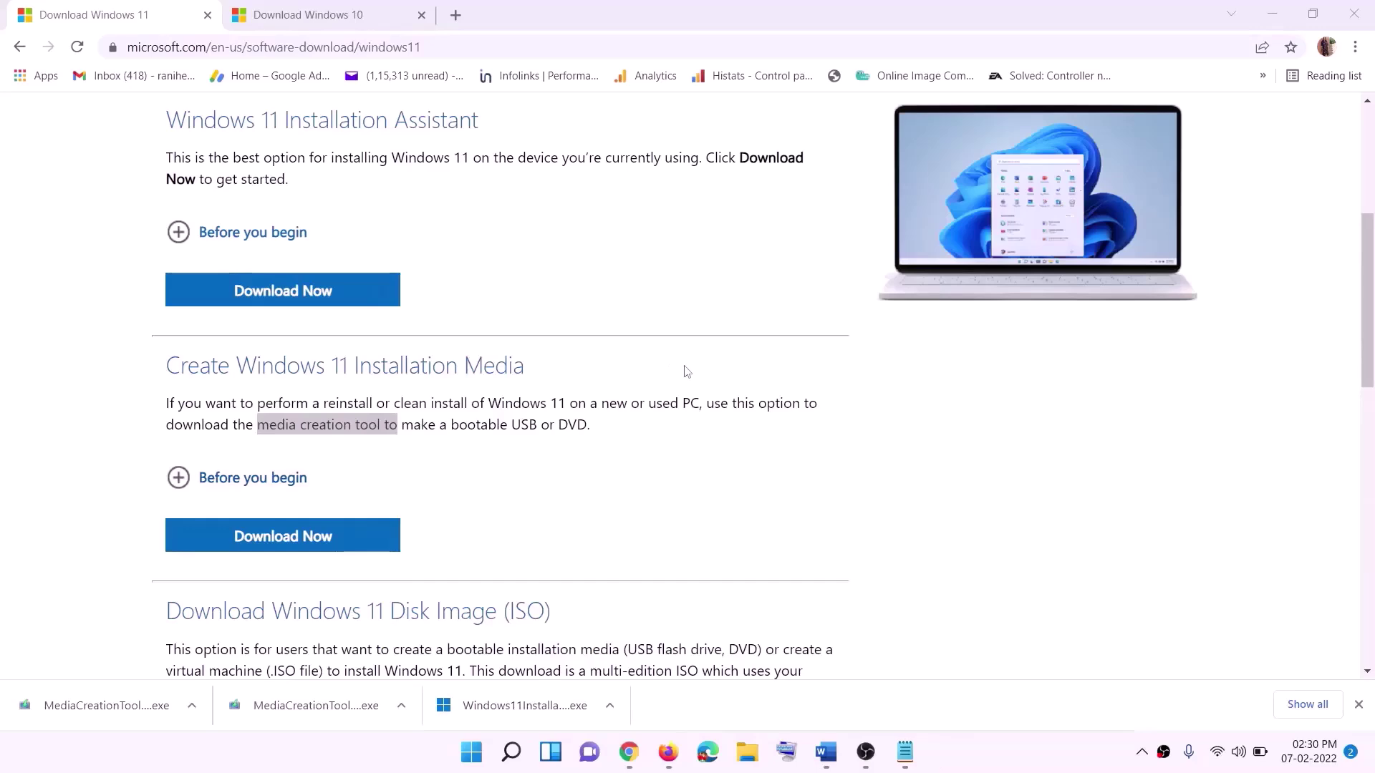
Show the desktop, move the Windows ISO file next to the Firefox shortcut, and mount it.
{"action": "key", "text": "super+d"}
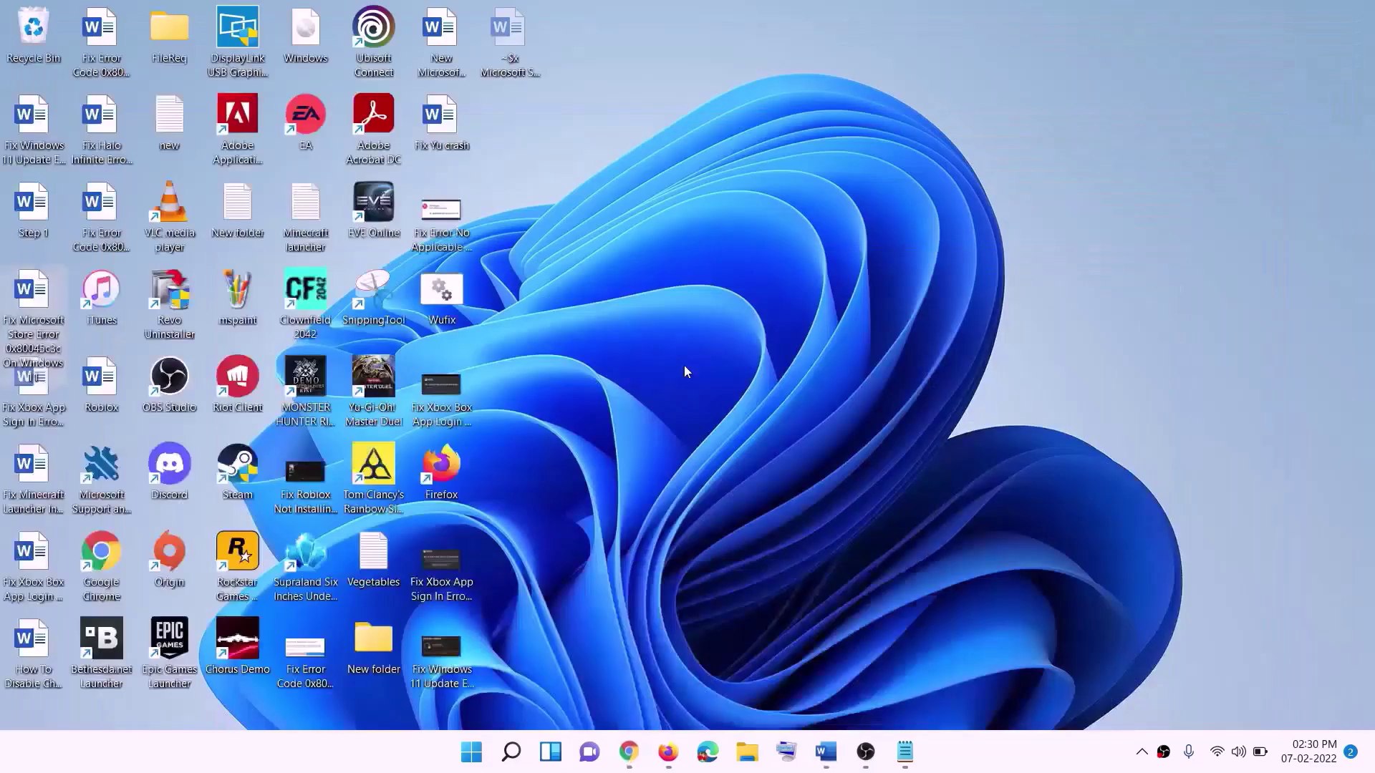
{"action": "left_click_drag", "start_coordinate": [320, 37], "coordinate": [552, 506]}
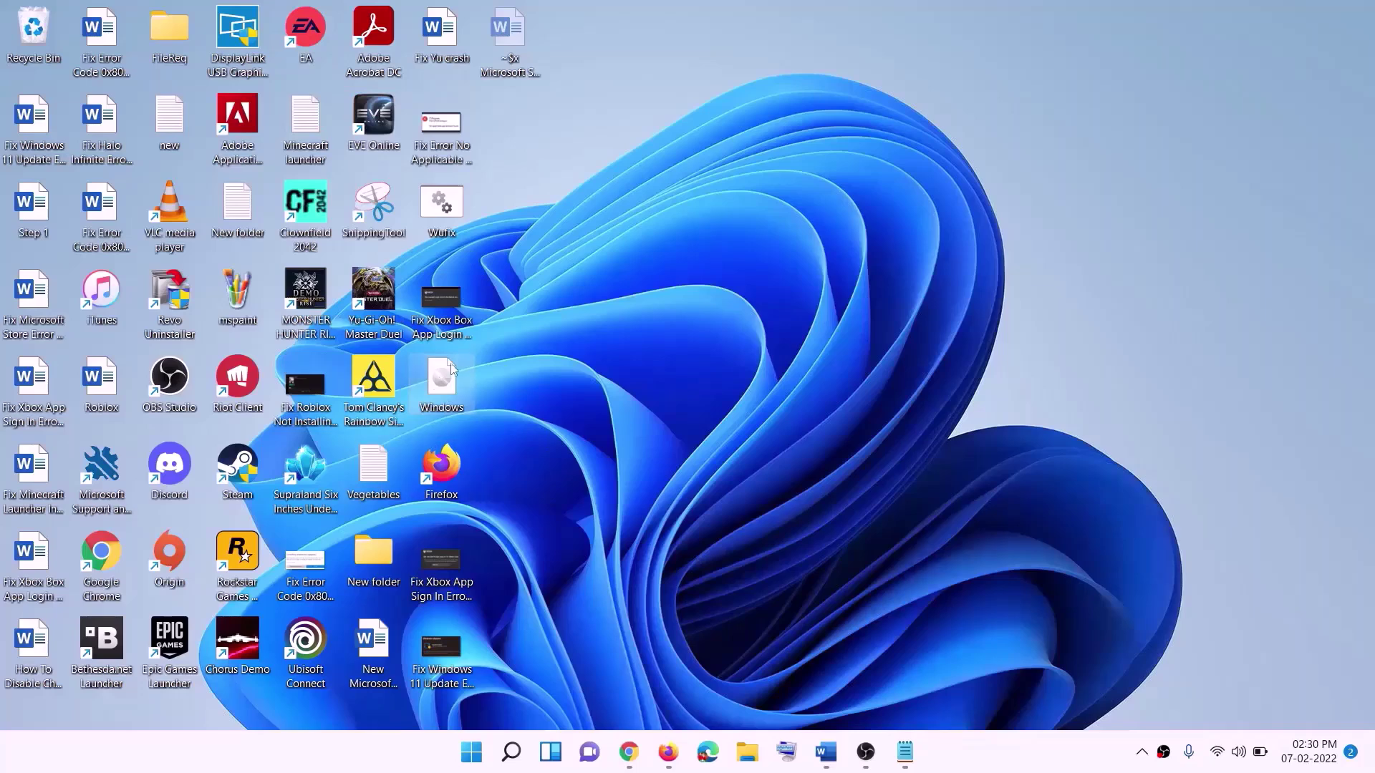
{"action": "double_click", "coordinate": [453, 383]}
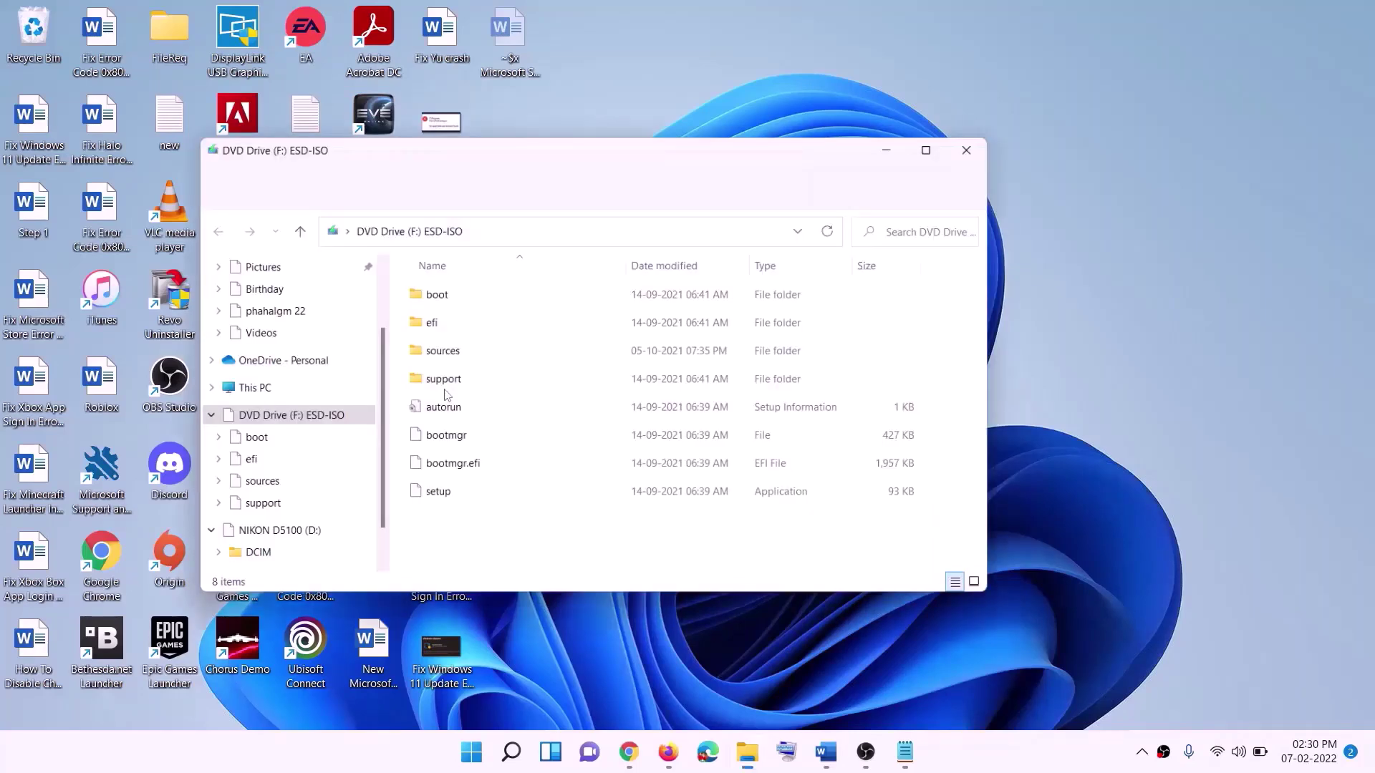
Run setup from the mounted ESD-ISO drive with permission to make changes, and continue past the Install Windows 11 page.
{"action": "left_click", "coordinate": [436, 501]}
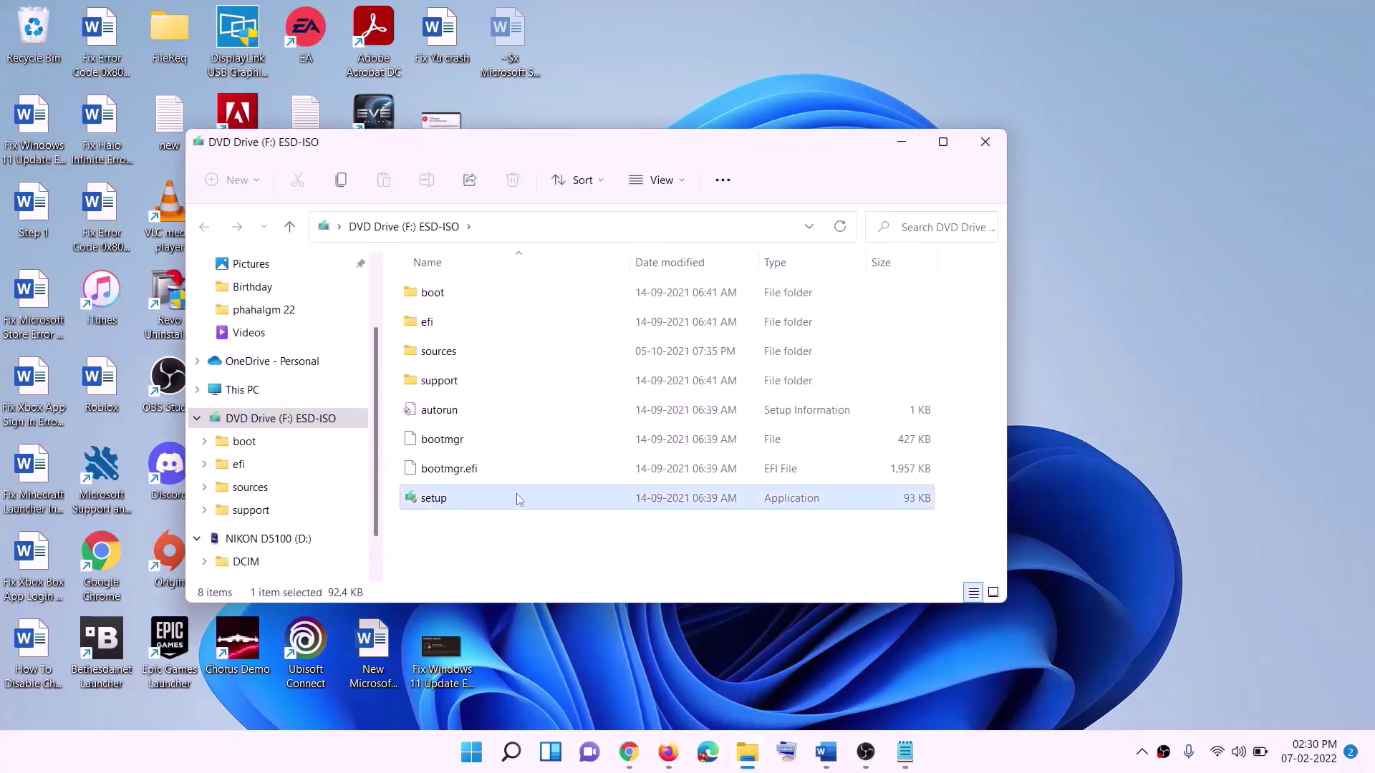
{"action": "double_click", "coordinate": [468, 496]}
{"action": "left_click", "coordinate": [553, 561]}
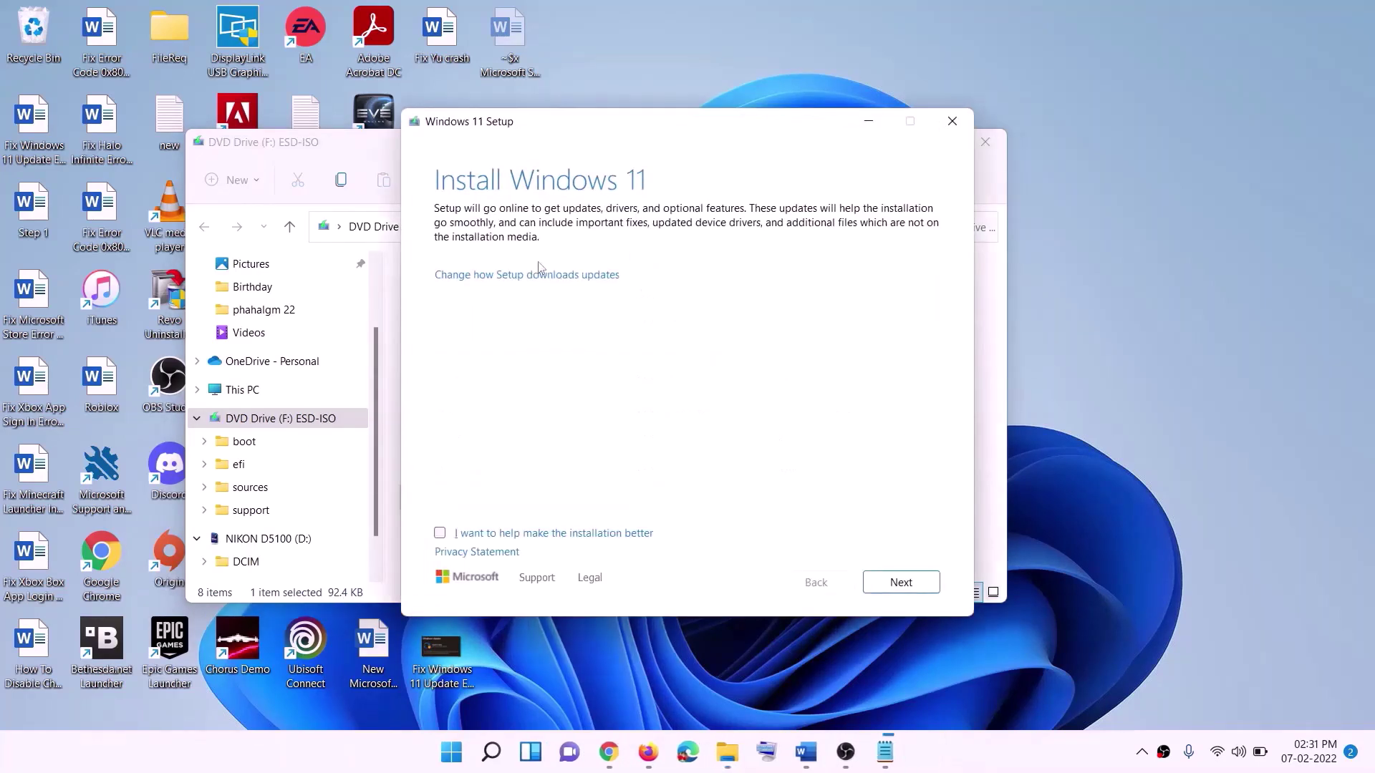
{"action": "left_click", "coordinate": [908, 583]}
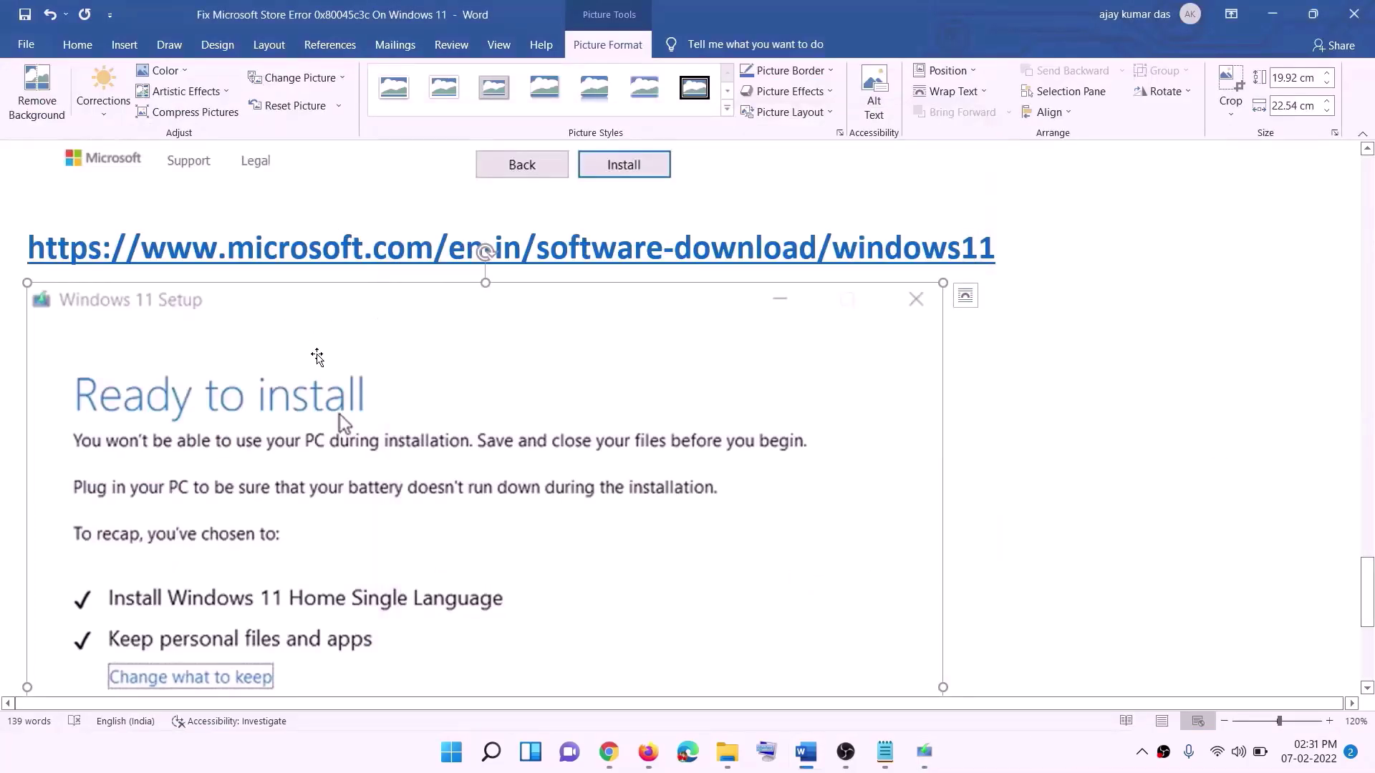
Review the Ready to install screenshot in the Word document, from the chosen install options down to the Install button.
{"action": "scroll", "coordinate": [315, 355], "scroll_direction": "down", "scroll_amount": 3}
{"action": "scroll", "coordinate": [381, 263], "scroll_direction": "down", "scroll_amount": 1}
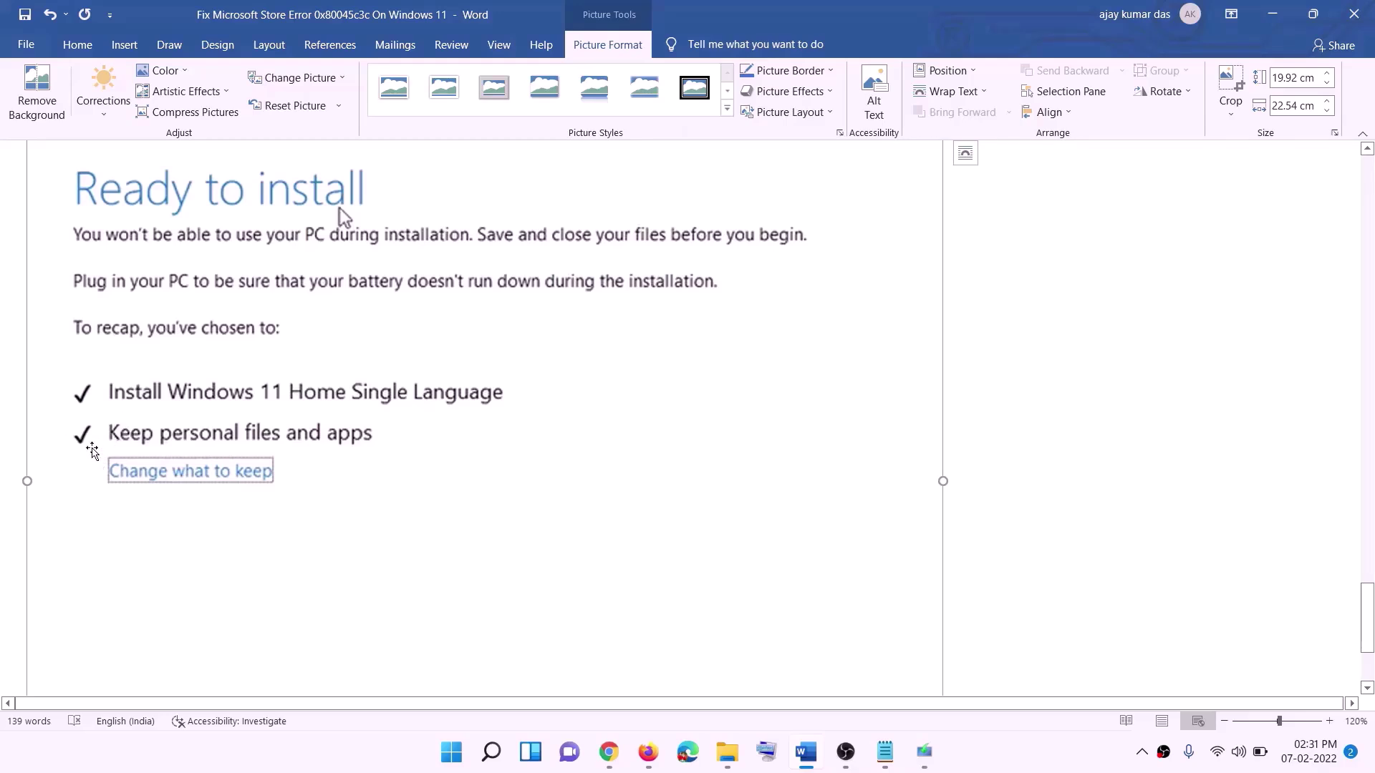
{"action": "scroll", "coordinate": [502, 444], "scroll_direction": "down", "scroll_amount": 2}
{"action": "scroll", "coordinate": [530, 450], "scroll_direction": "down", "scroll_amount": 1}
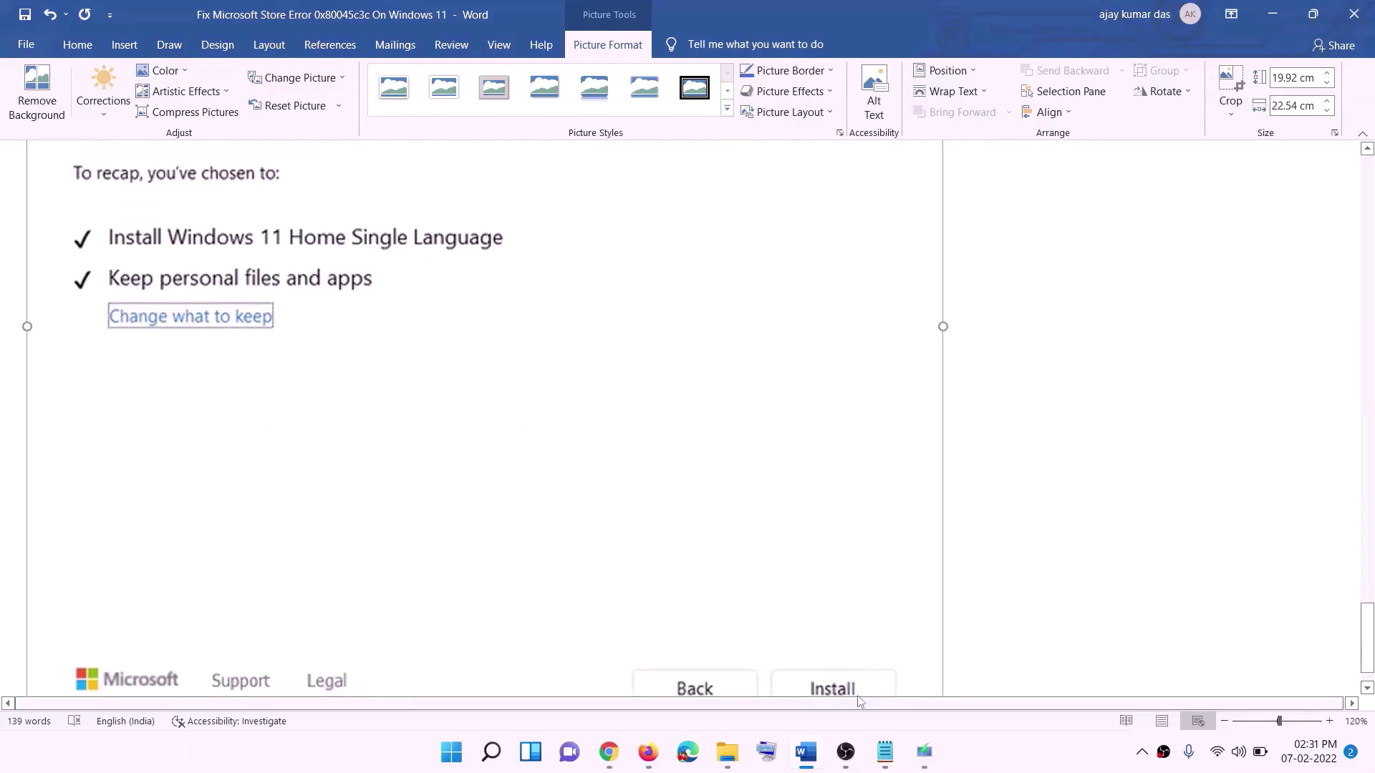
{"action": "scroll", "coordinate": [730, 537], "scroll_direction": "up", "scroll_amount": 7}
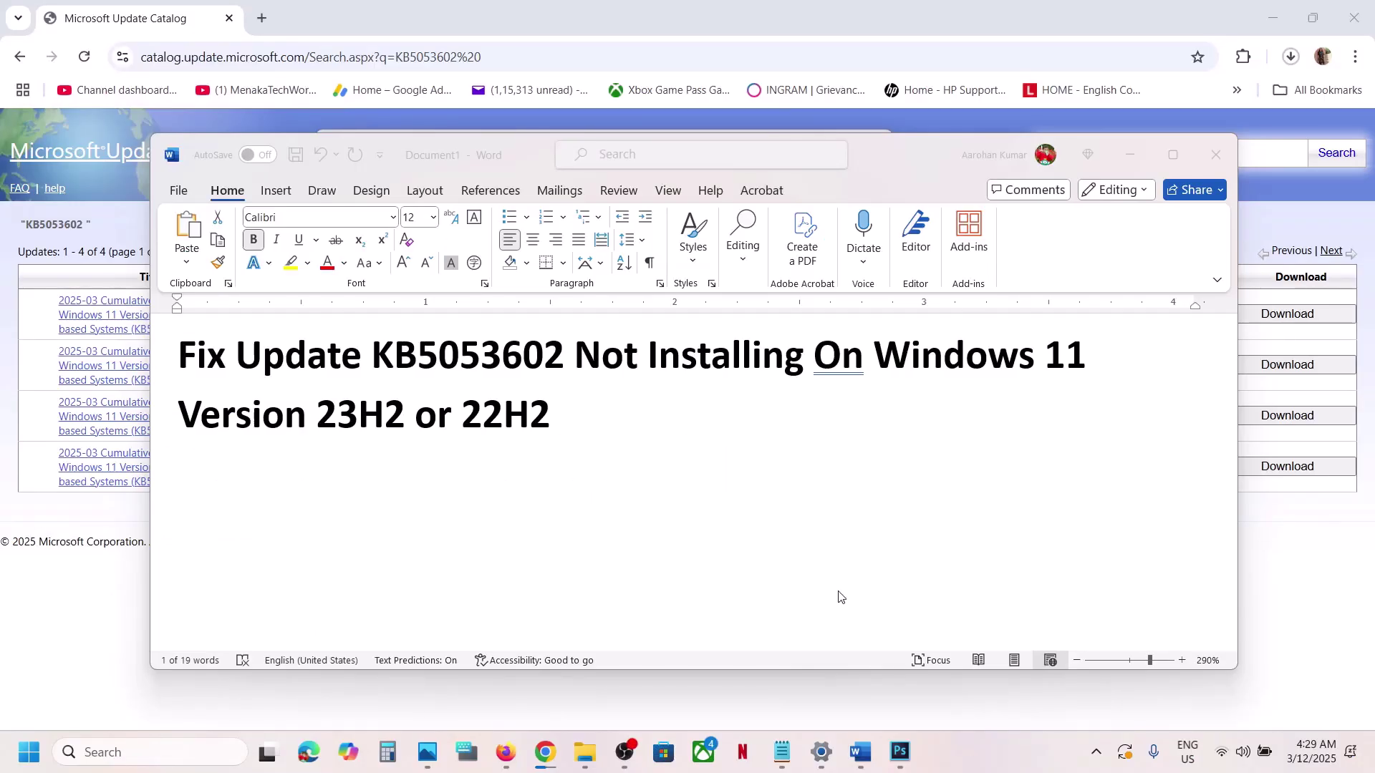
Select the update number KB5053602 in the Word document's title.
{"action": "double_click", "coordinate": [488, 371]}
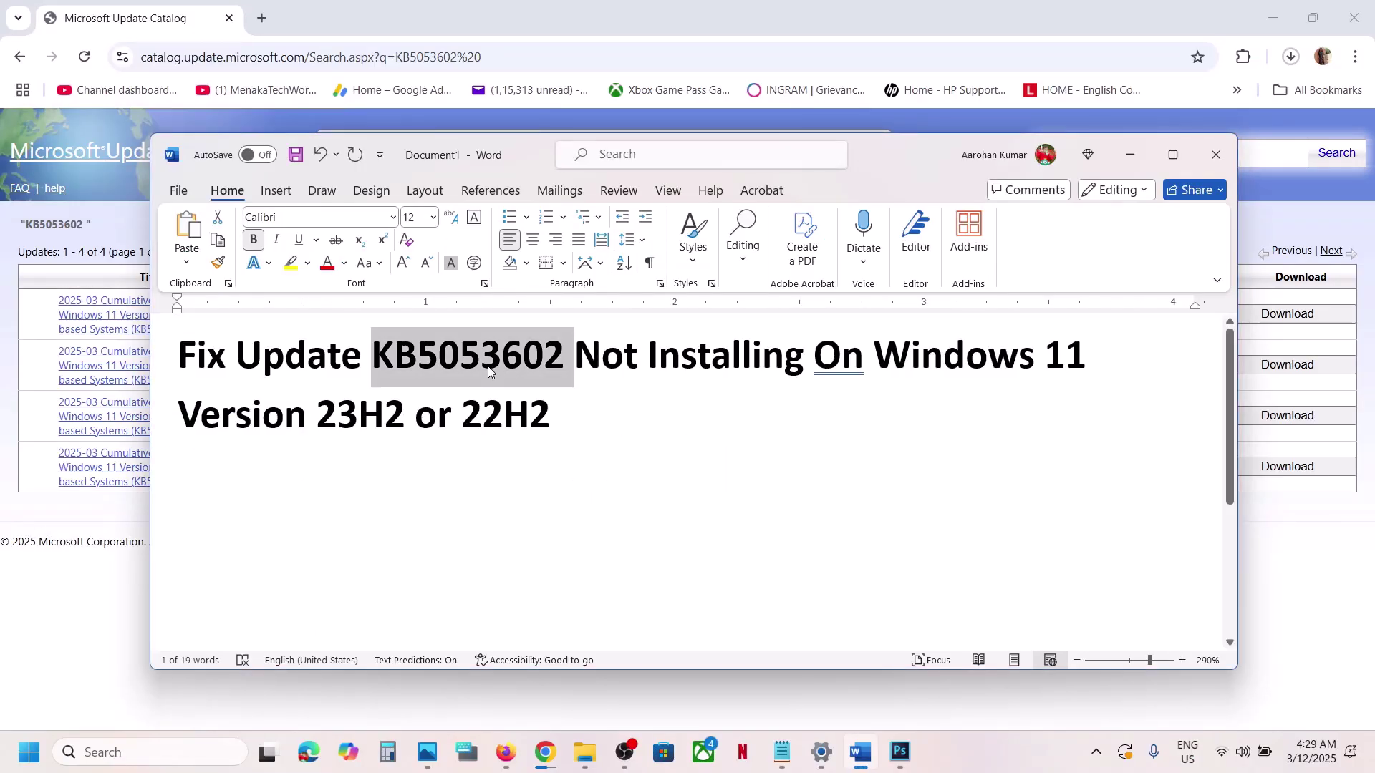